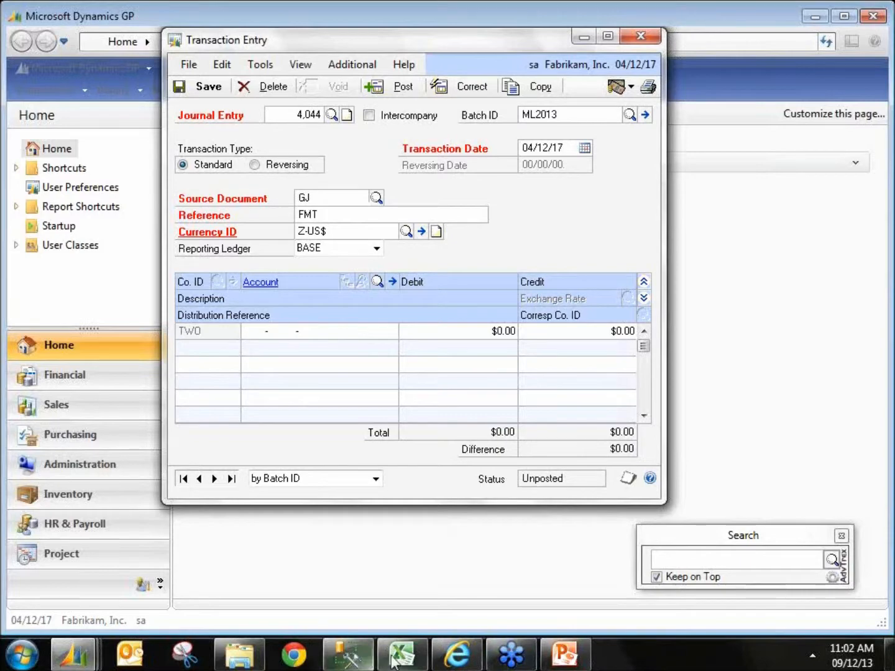
Step: Paste the copied spreadsheet journal lines into the Transaction Entry grid with adv-Paste Lines
drag(415, 42, 252, 47)
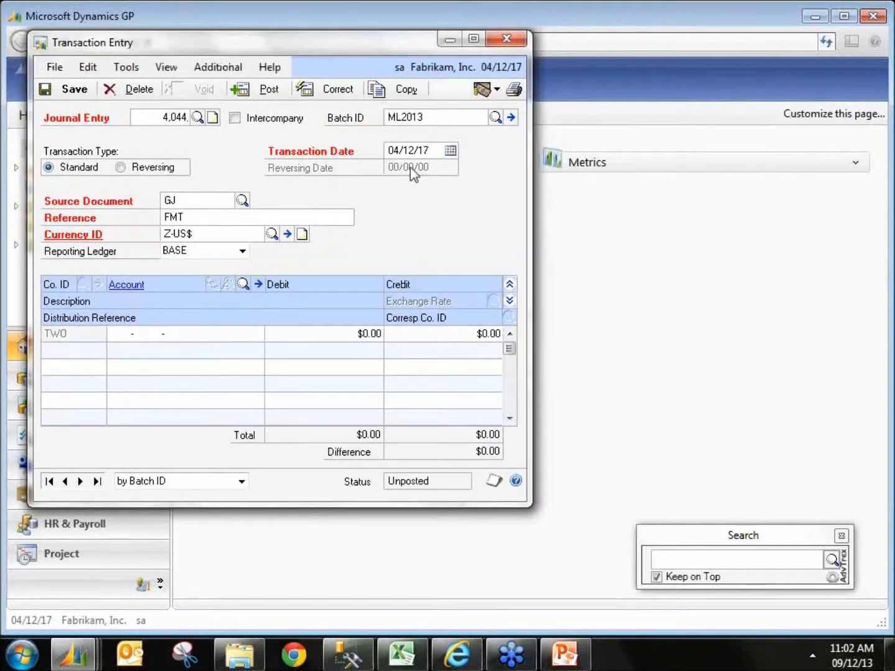
click(418, 654)
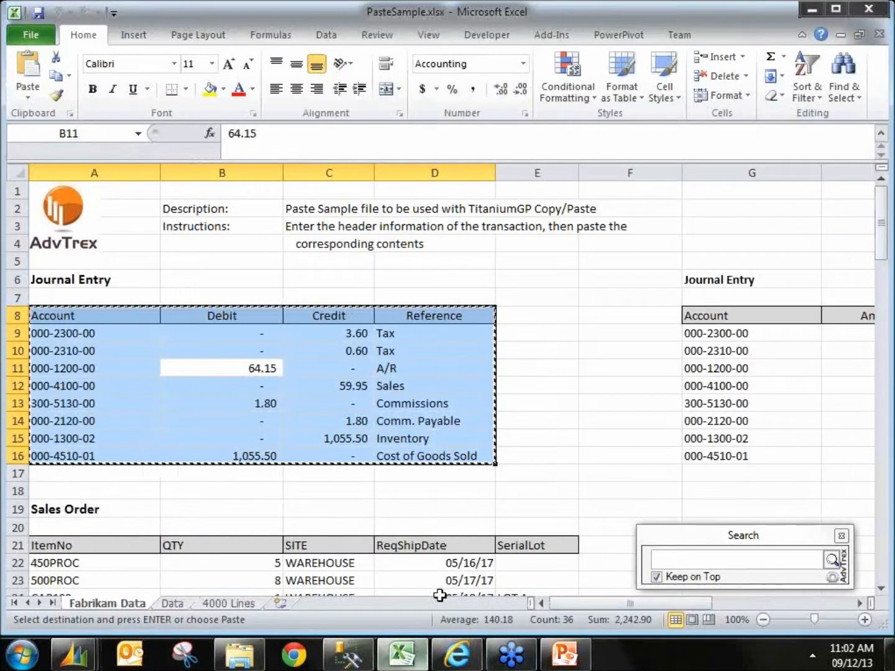
key(Tab)
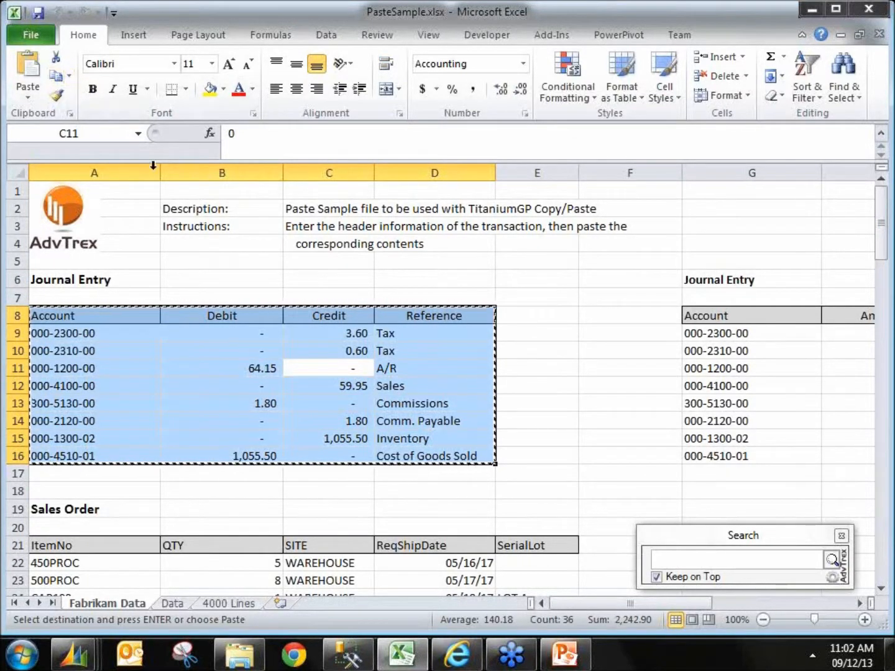
click(278, 256)
key(alt+Tab)
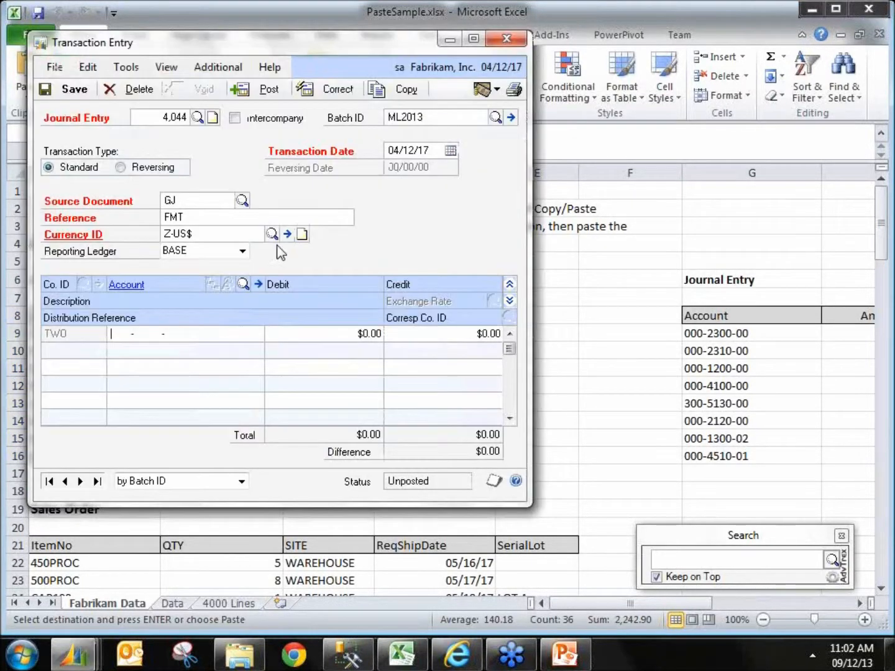
click(219, 67)
click(251, 108)
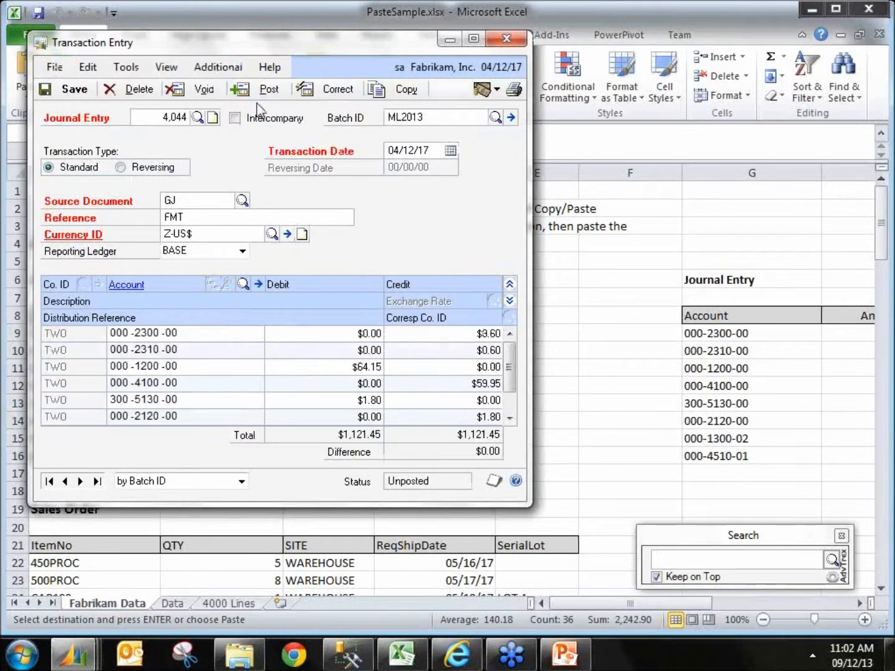
Step: Scroll through the pasted grid lines and browse the 4000 Lines sheet in the workbook
drag(511, 366, 510, 394)
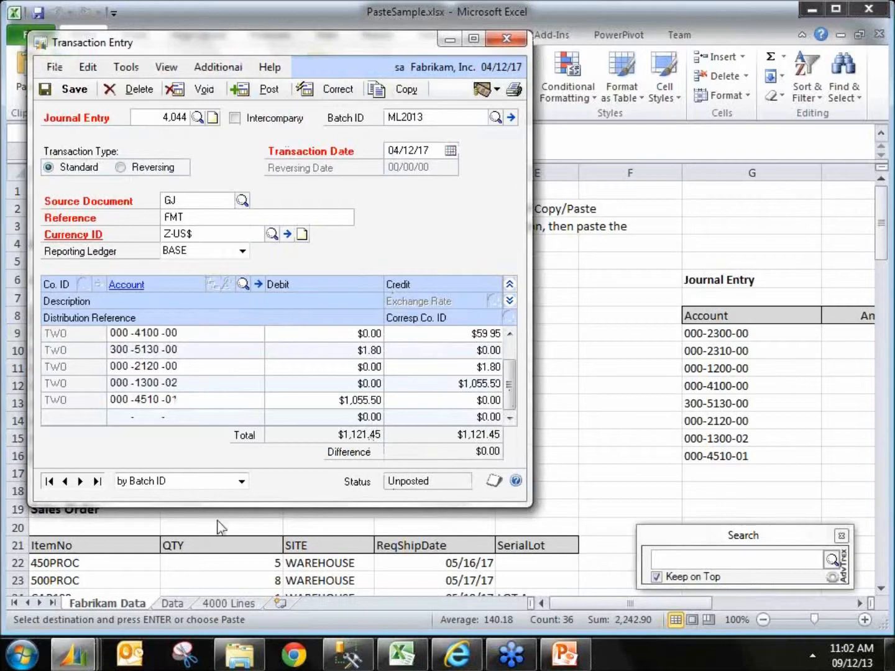
click(228, 603)
click(210, 350)
scroll(266, 370, up, 14)
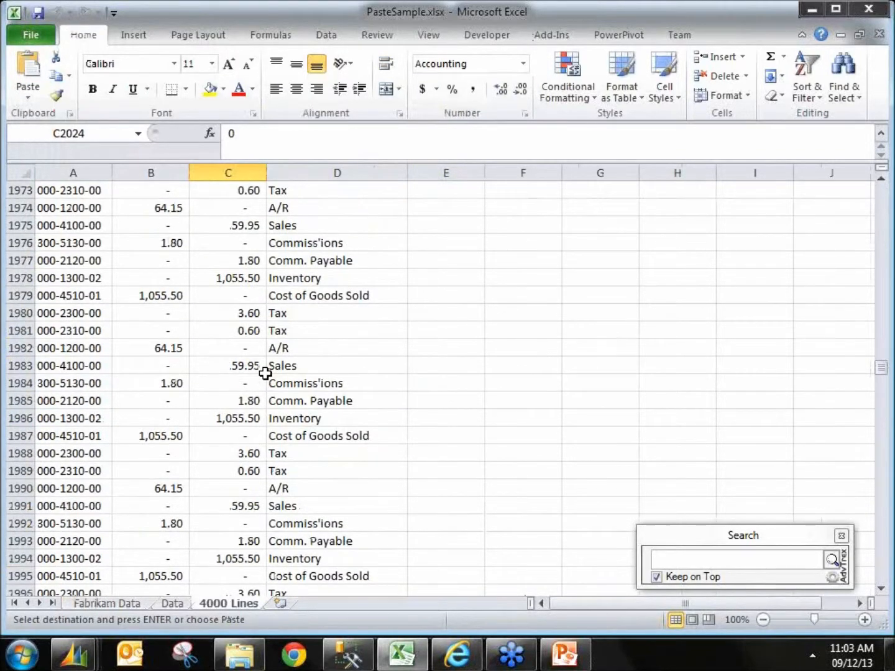
click(812, 10)
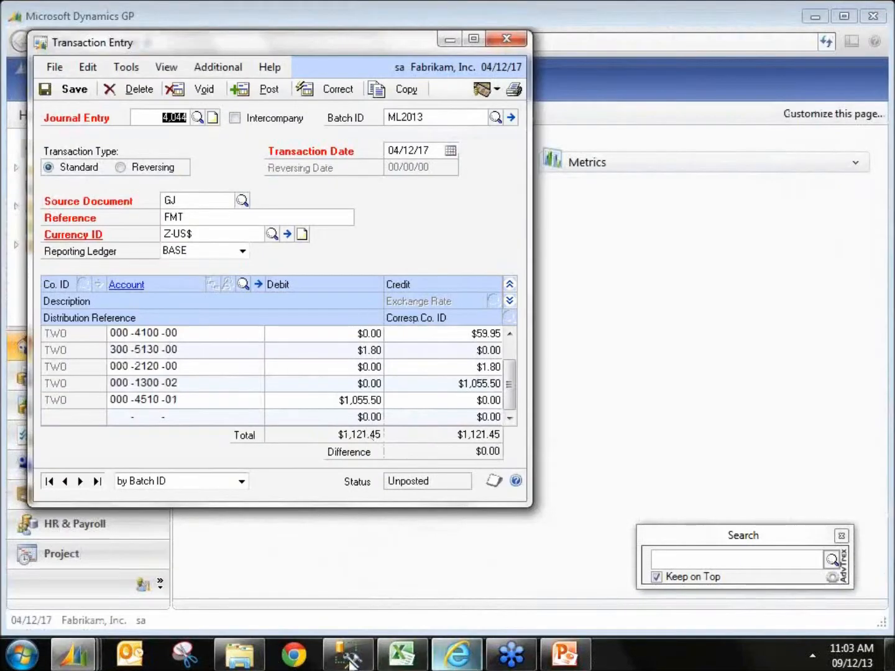
Step: Try moving the Account column of the Fabrikam Data journal table to column E, then undo the move
click(390, 656)
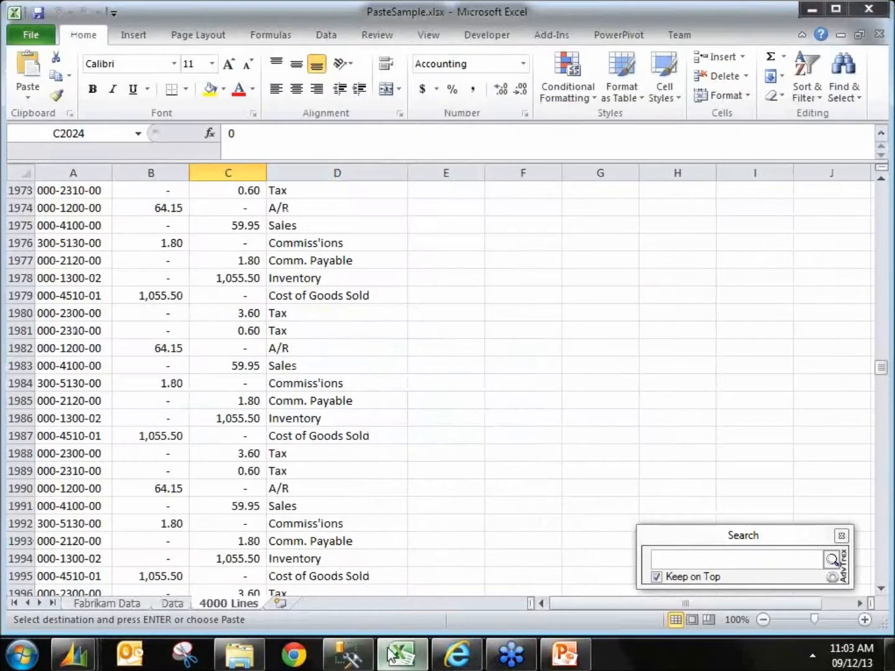
click(133, 604)
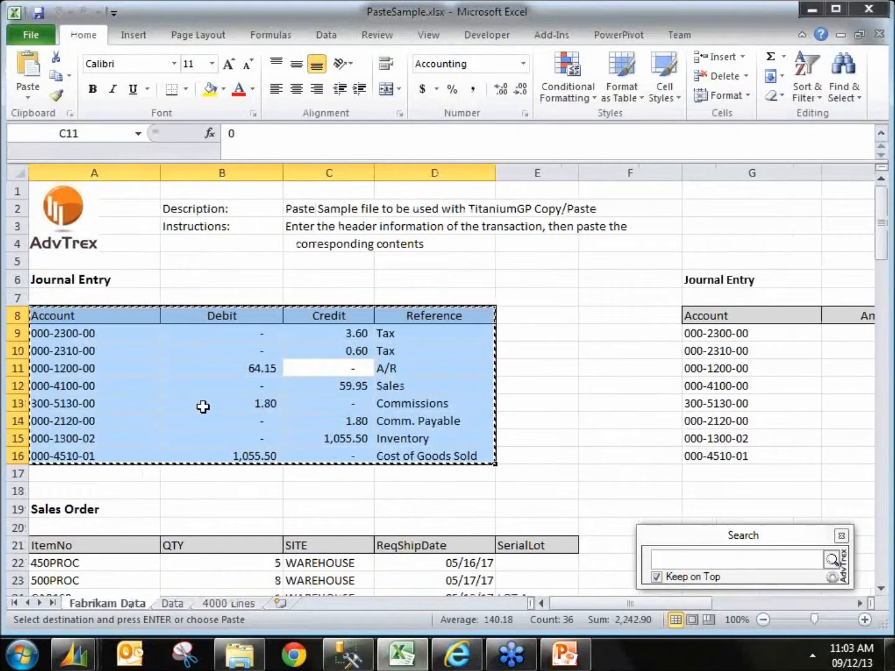
click(103, 314)
key(Escape)
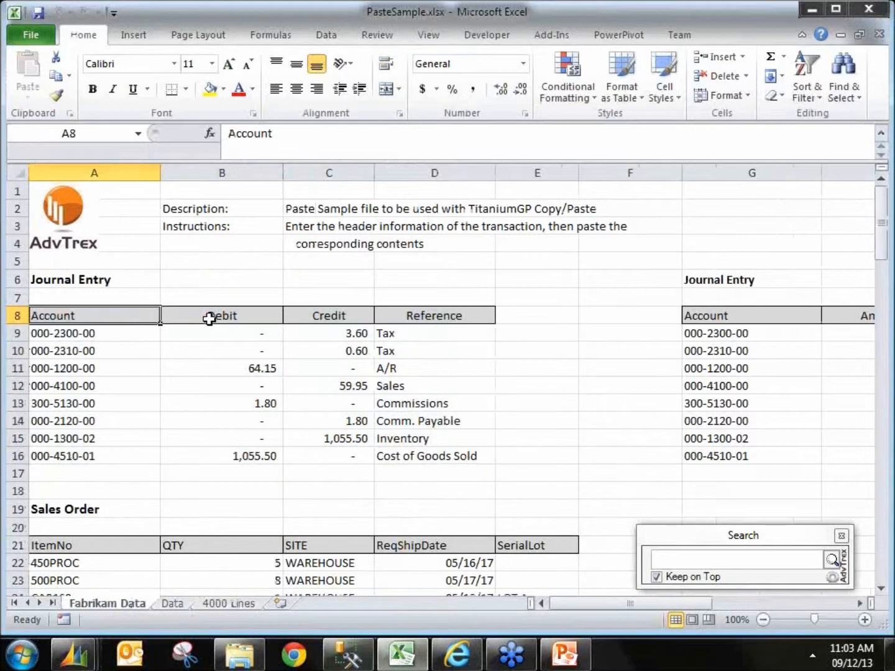
drag(124, 344, 525, 395)
drag(551, 447, 551, 465)
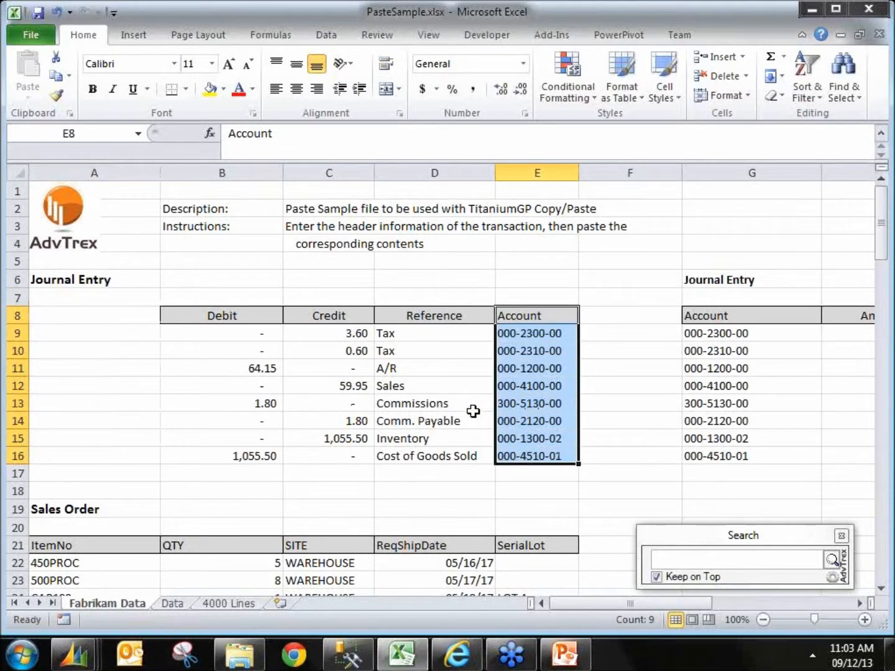
key(ctrl+z)
key(ctrl+z)
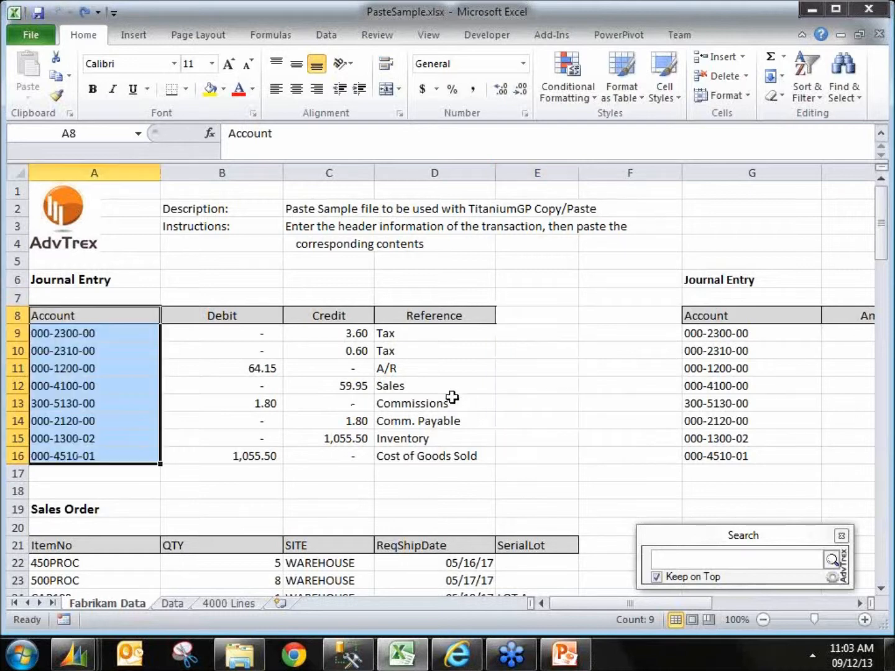
click(399, 382)
drag(86, 316, 431, 319)
click(330, 459)
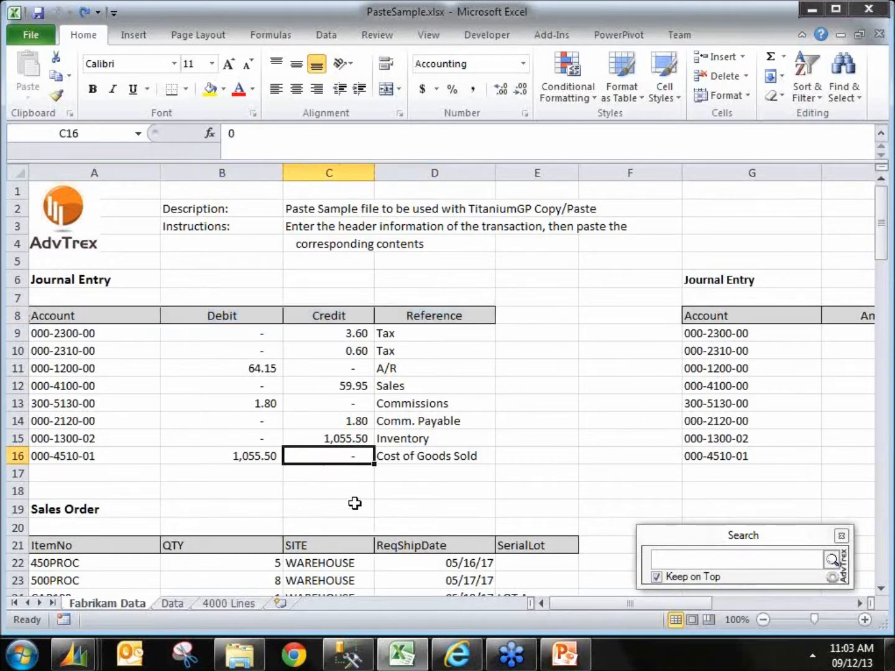
text(c)
key(Escape)
key(ctrl+c)
key(Escape)
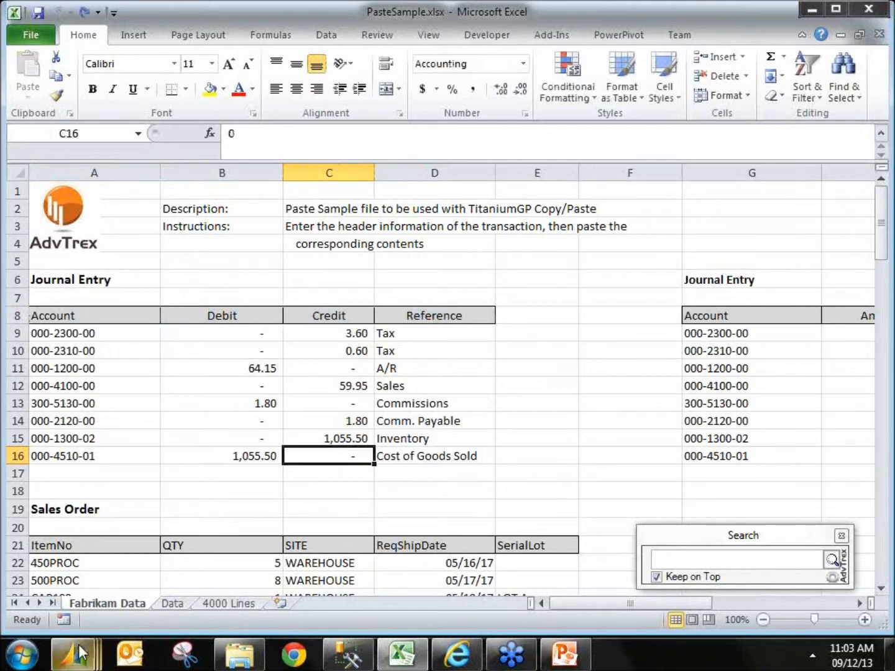
Step: Save the pasted journal entry in Transaction Entry
mouse_move(75, 654)
click(461, 561)
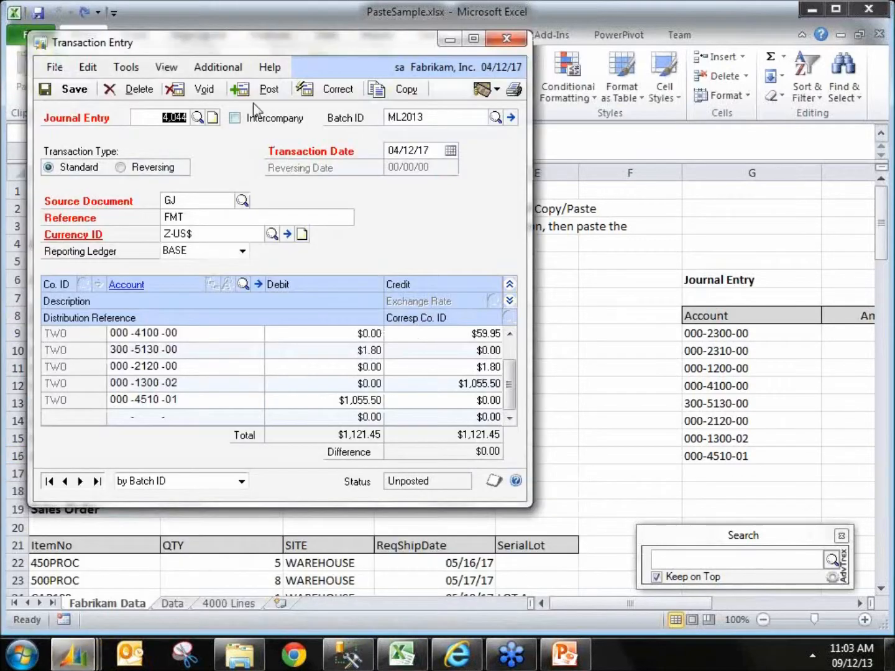
click(72, 91)
Step: Run adv-Paste Lines on the empty entry and accept copying a Regular template to the clipboard
click(222, 68)
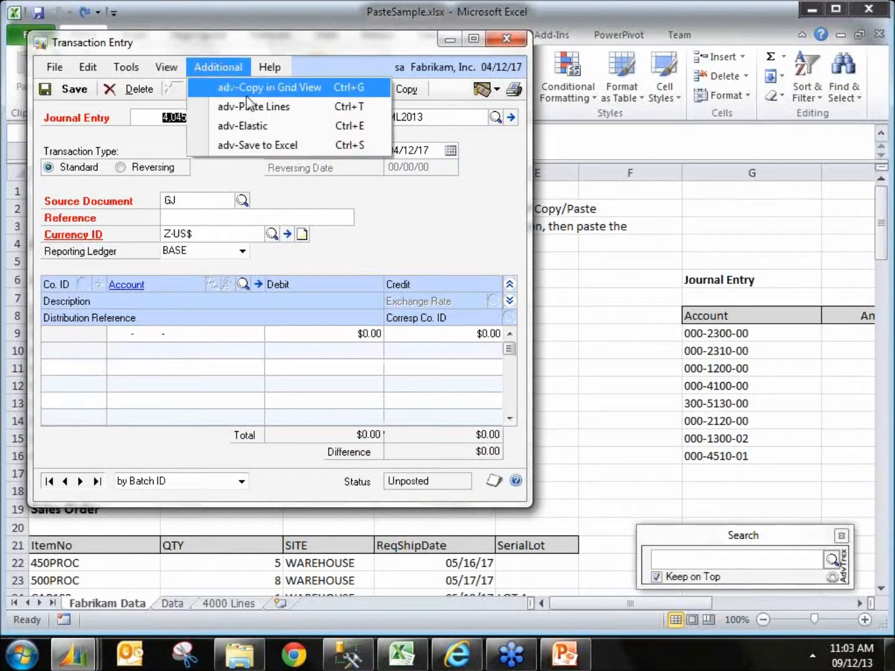
click(254, 107)
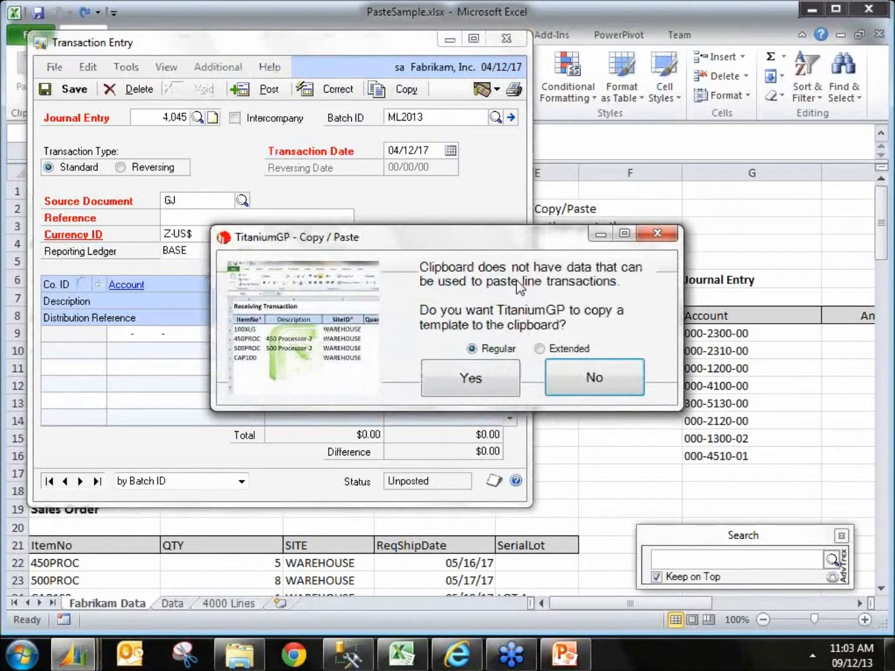
click(488, 386)
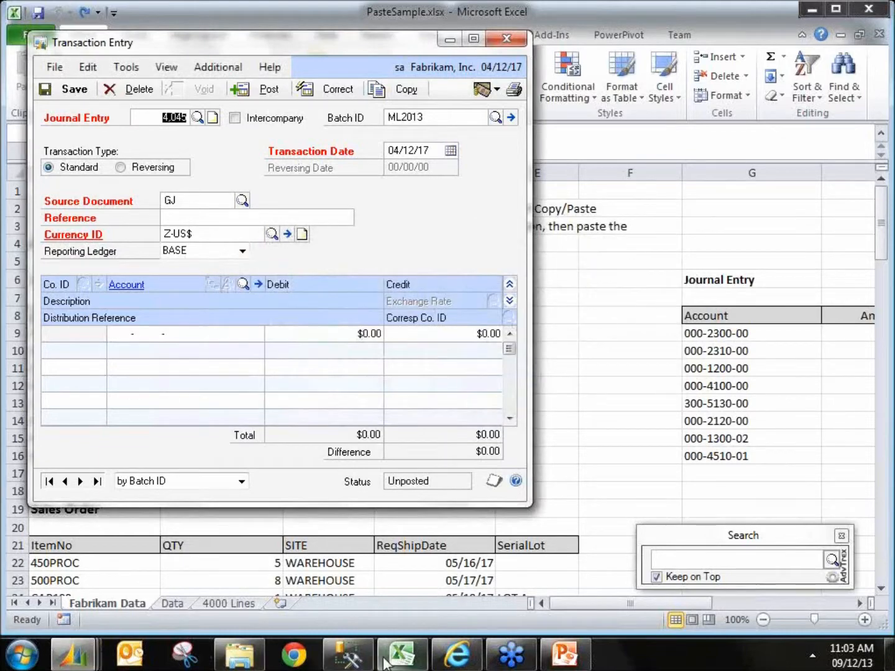
Step: Paste the journal entry template into the Data sheet at cell A5
click(177, 608)
click(174, 603)
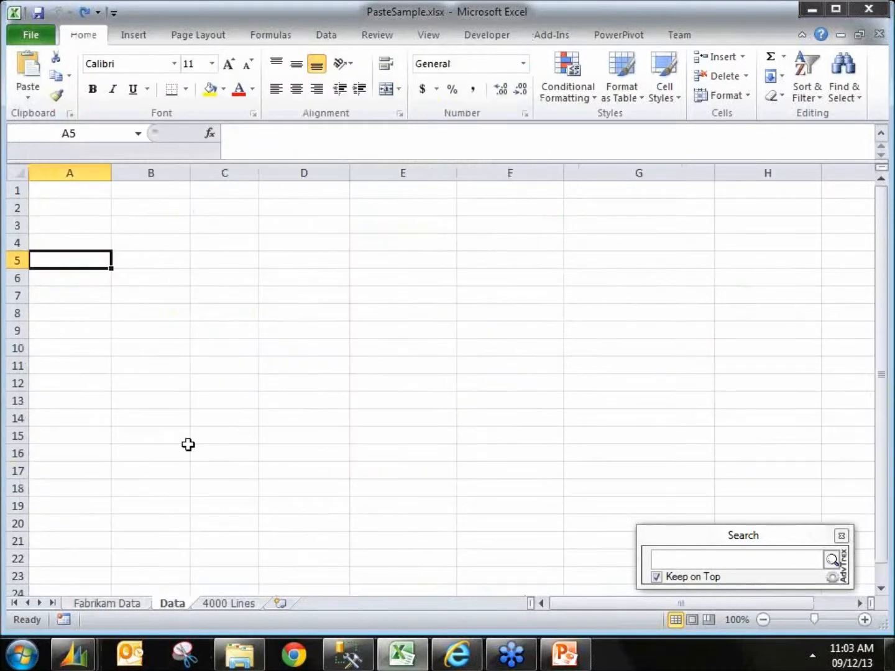
key(ctrl+v)
click(99, 321)
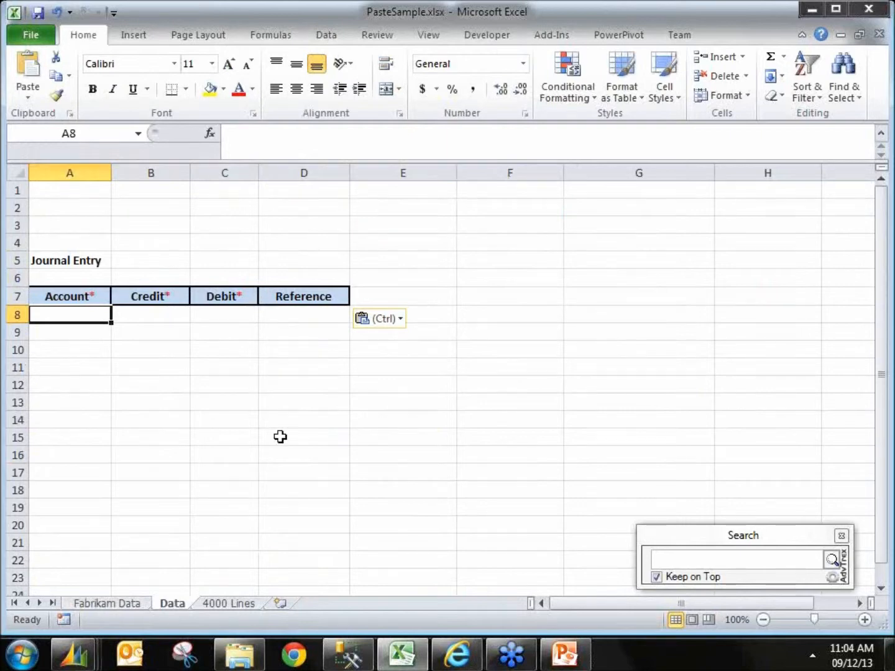
click(327, 402)
Step: Open the next journal entry by batch ID and copy all its lines to the clipboard with adv-Copy in Grid View
click(813, 9)
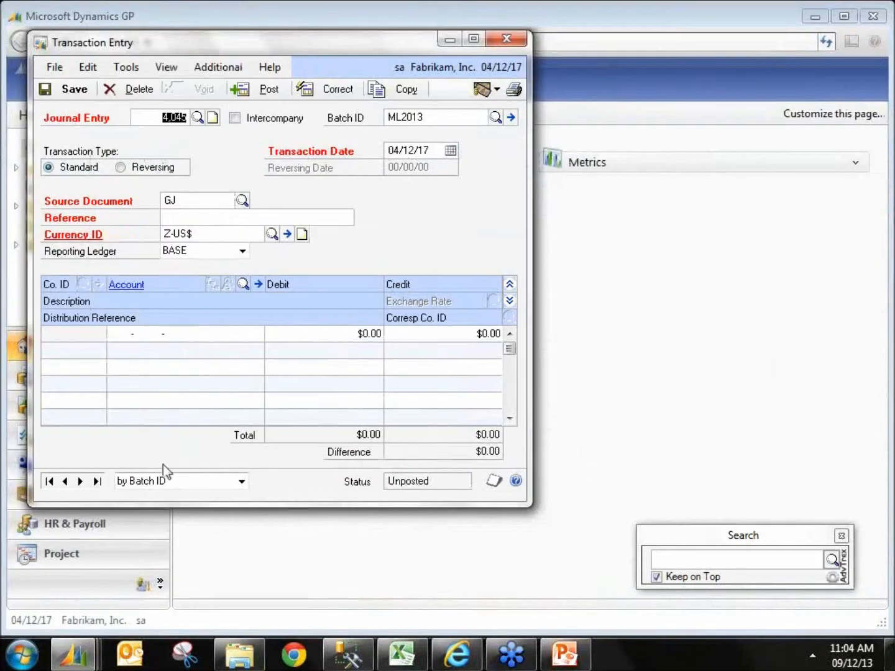
click(81, 481)
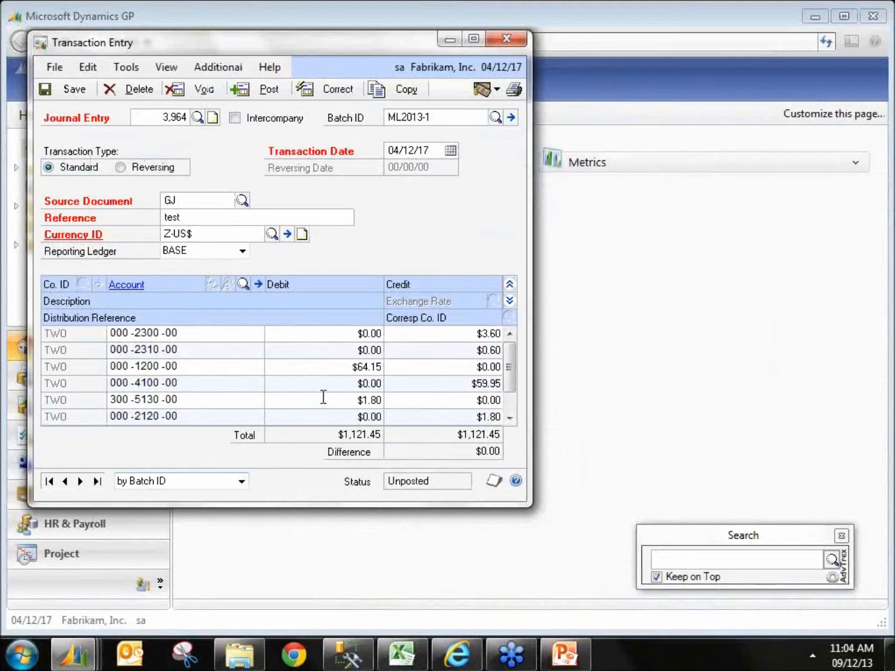
click(120, 333)
click(217, 67)
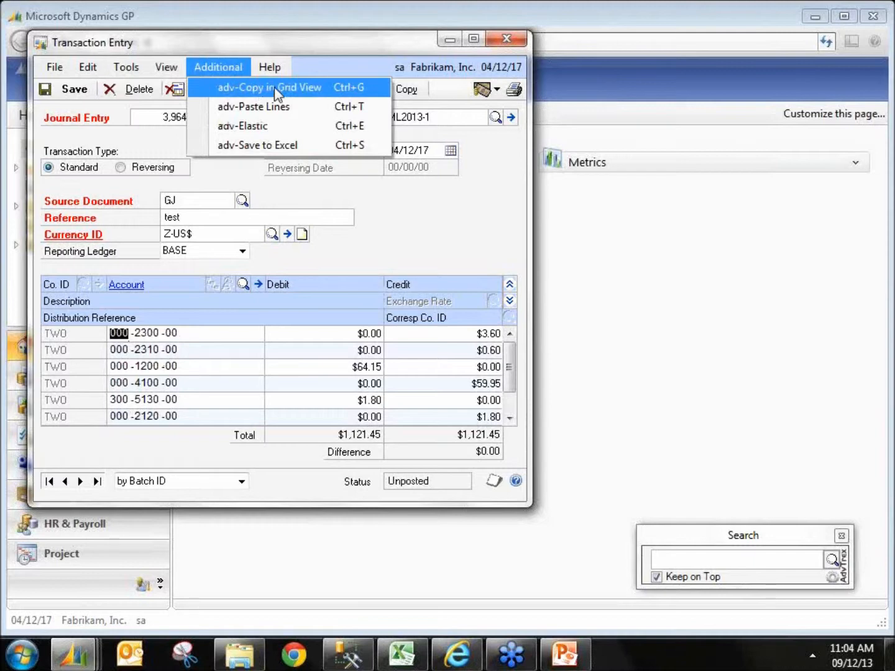
click(399, 213)
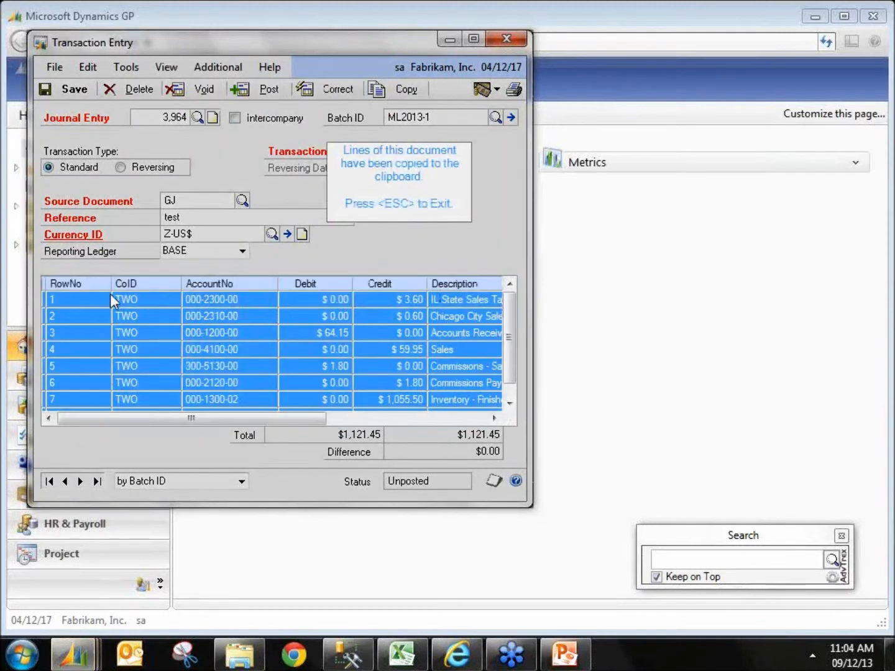
drag(121, 299, 374, 400)
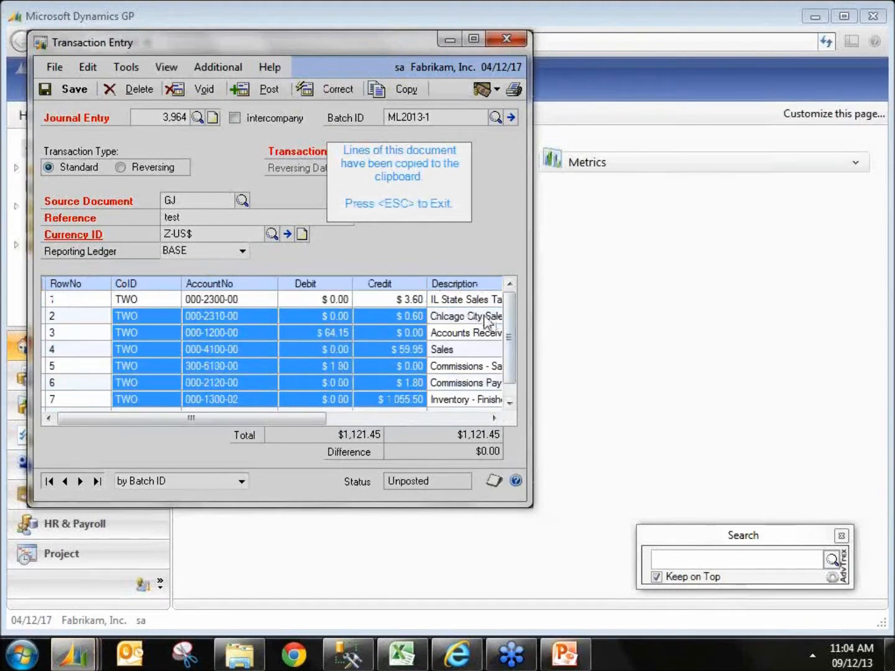
drag(495, 315, 349, 382)
key(ctrl+a)
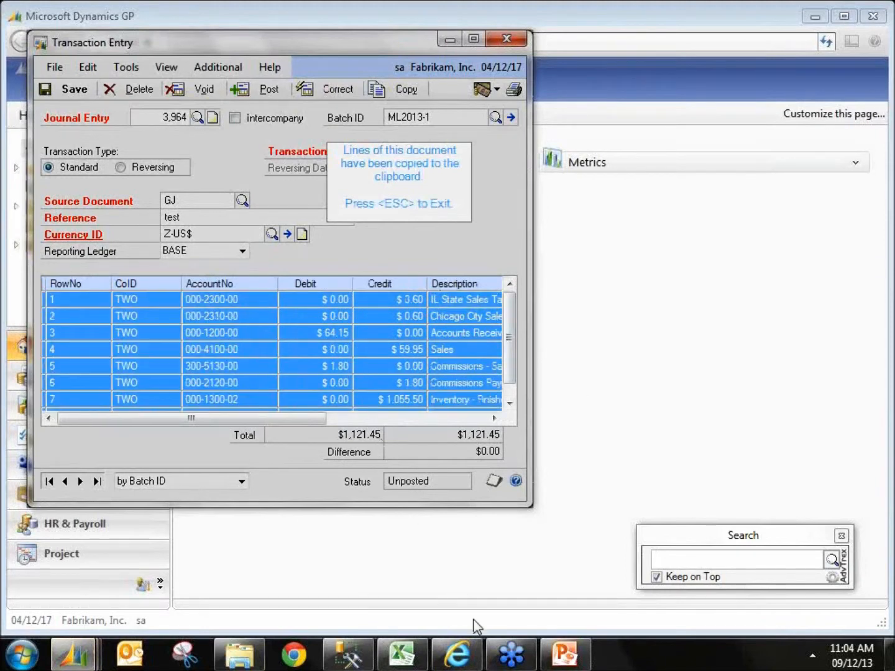
Step: Paste the copied journal lines into the Data sheet starting at cell A11
click(400, 654)
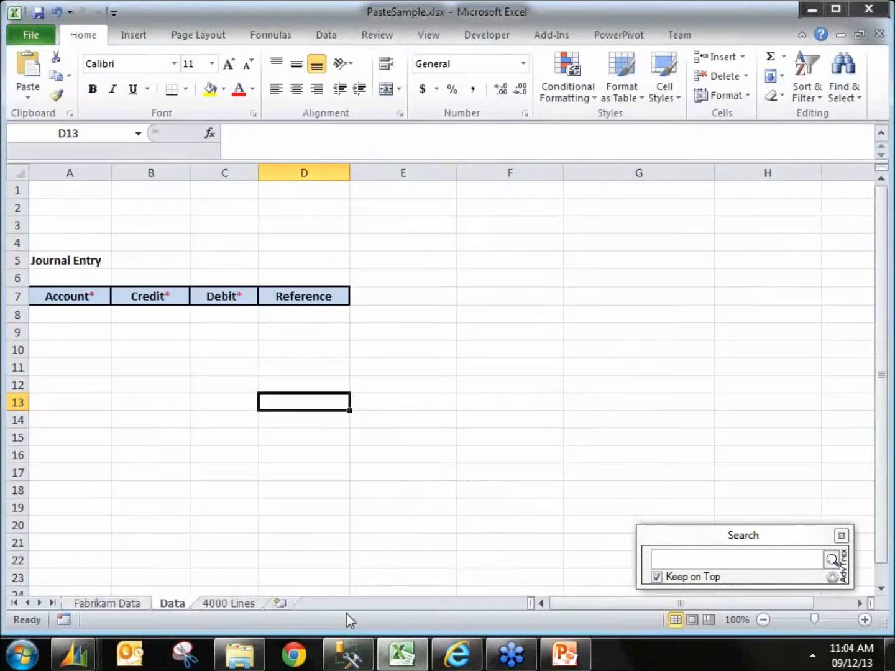
click(41, 364)
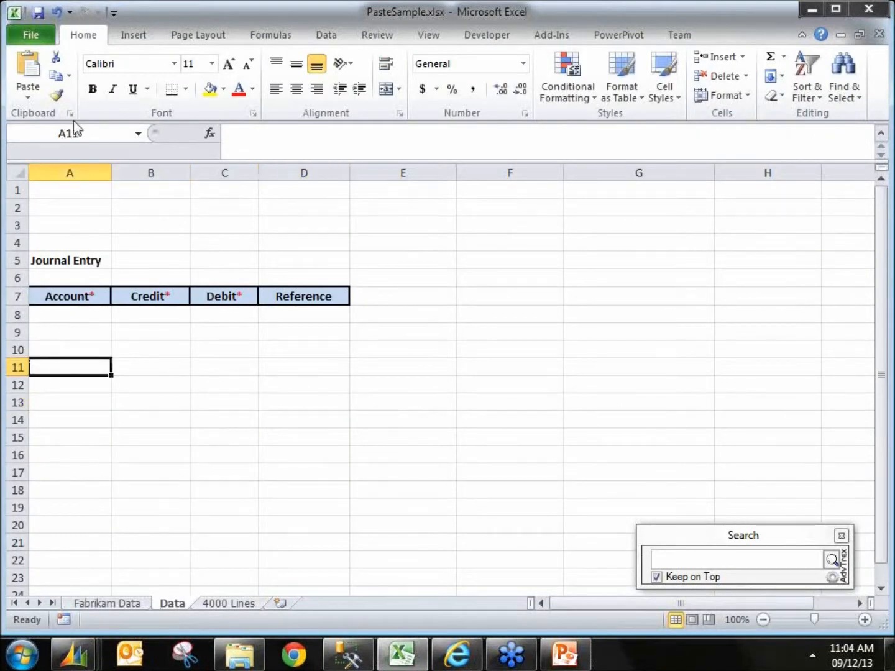
click(36, 86)
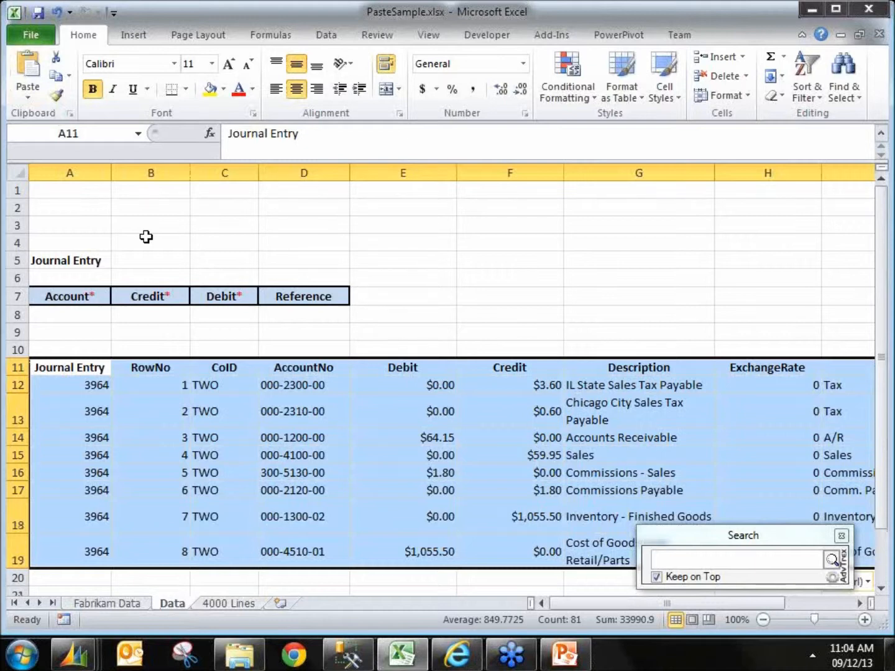
click(322, 350)
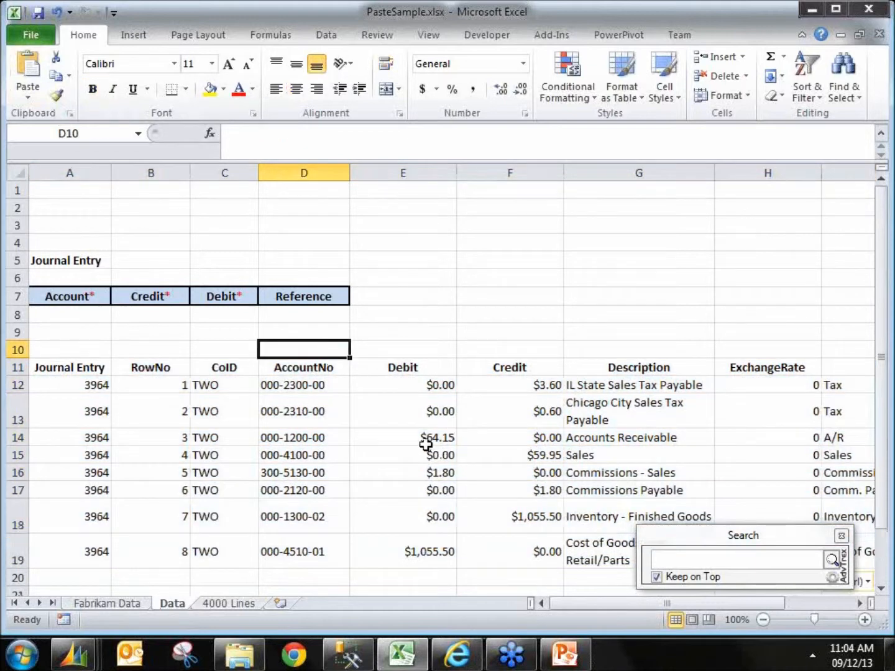
Step: Browse the other sample sections of the Fabrikam Data sheet
click(803, 13)
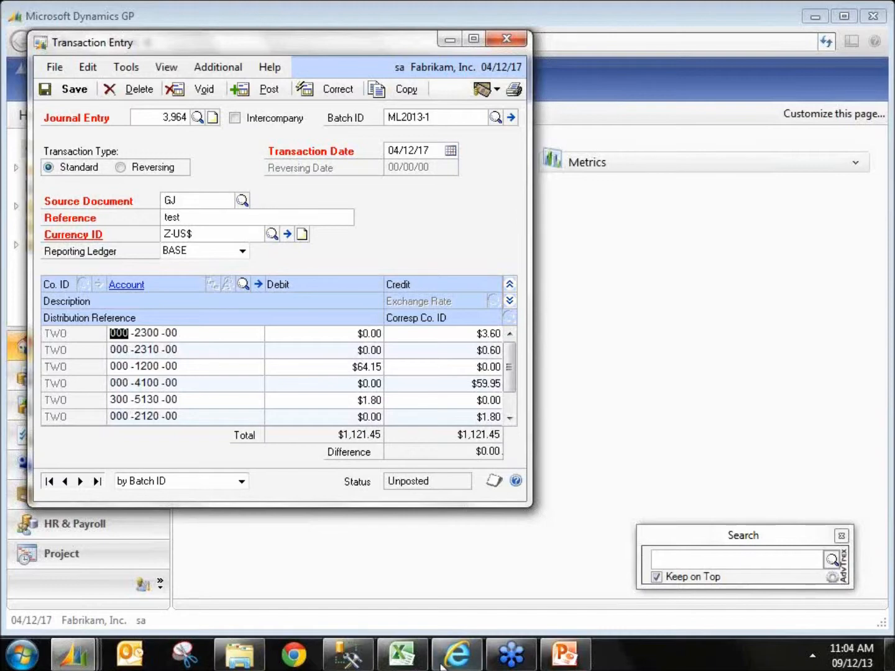
click(401, 654)
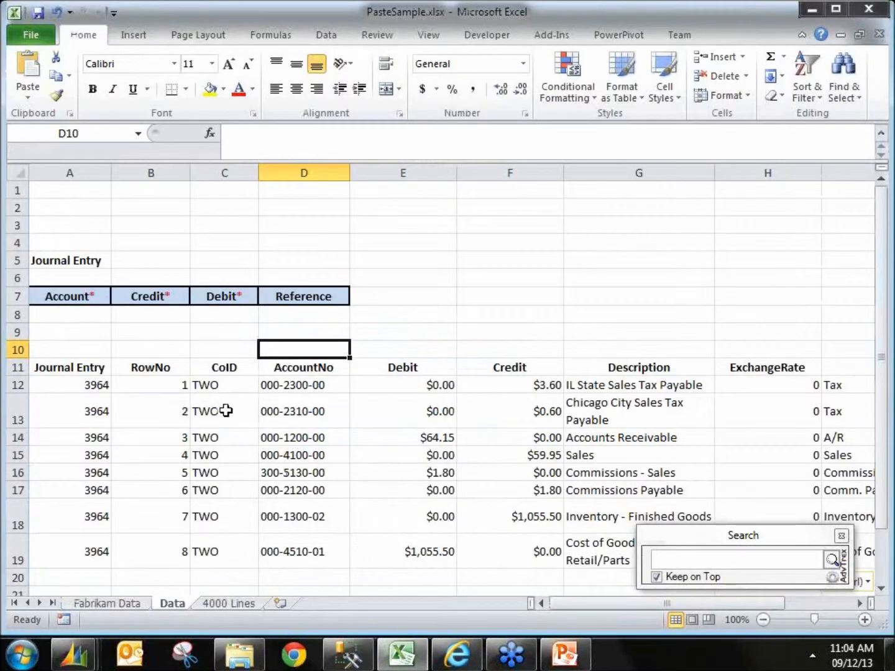
click(123, 607)
scroll(154, 385, down, 3)
scroll(155, 389, down, 11)
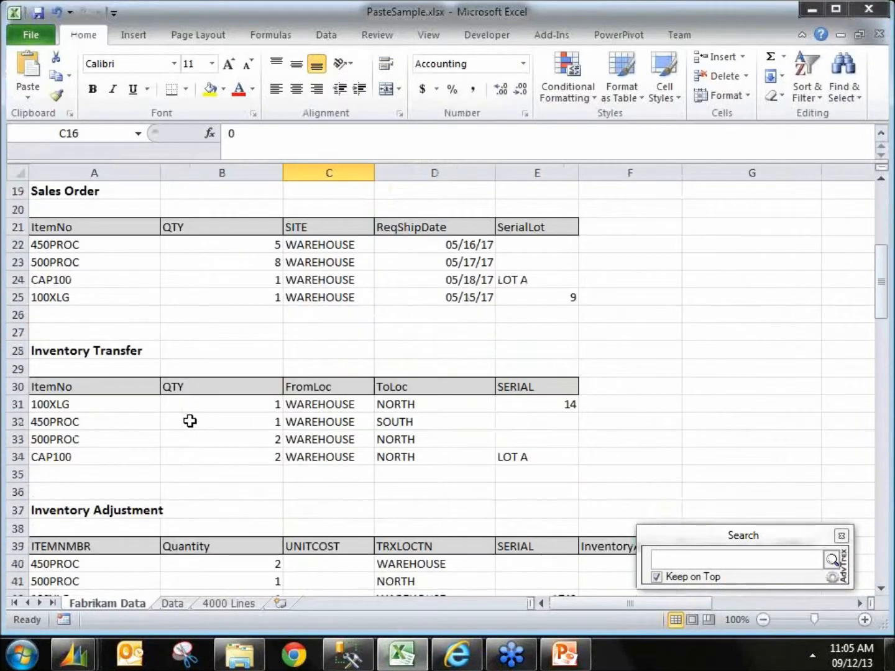
scroll(204, 422, down, 4)
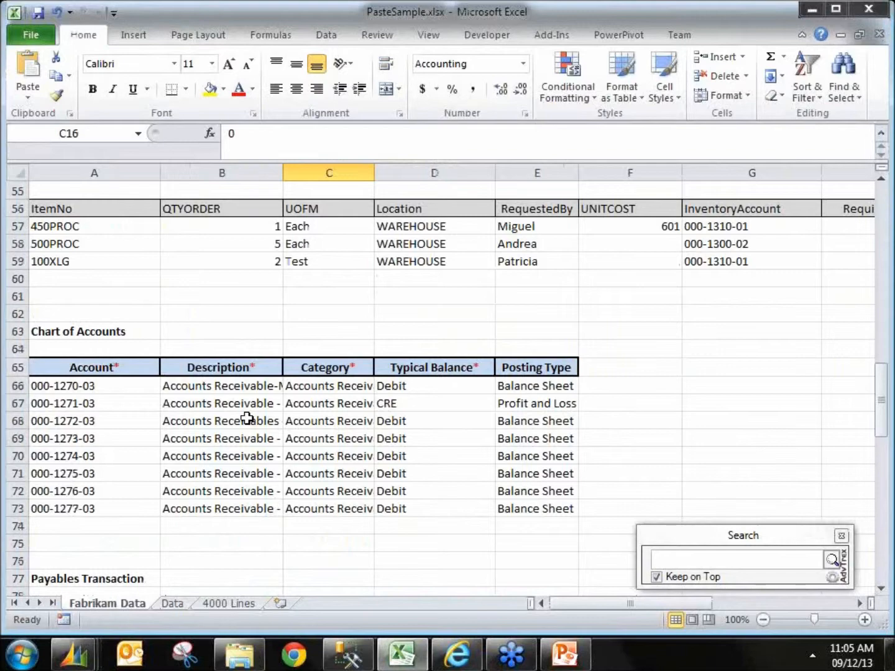
Step: Open the TitaniumGP Features by Module workbook and review which windows support copy and paste
click(23, 654)
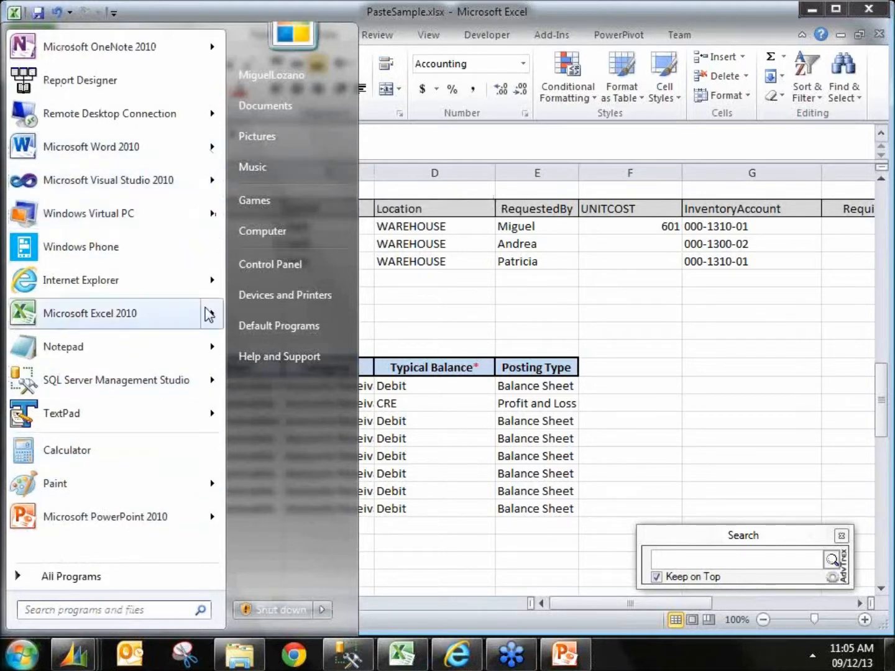
mouse_move(214, 313)
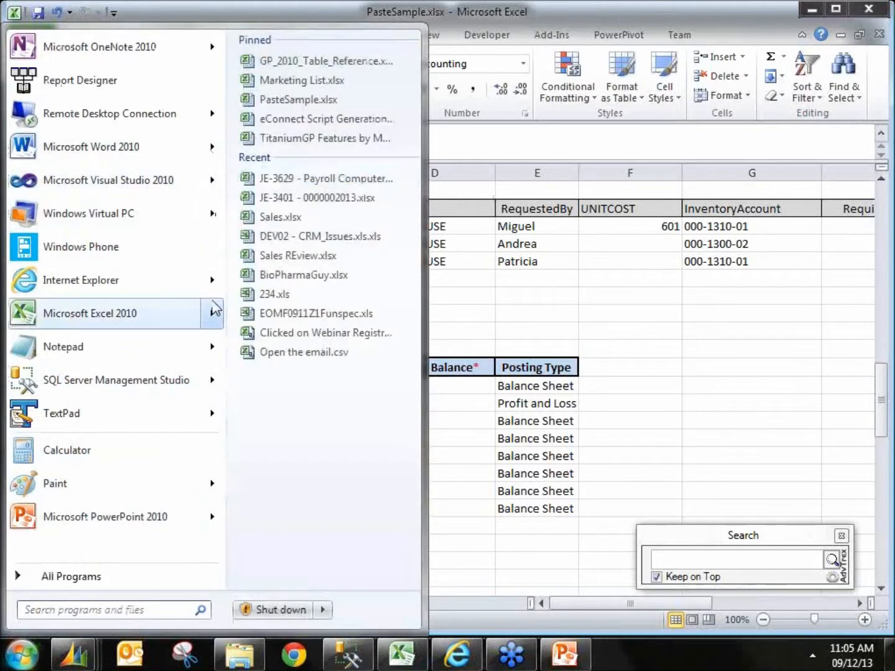
click(323, 139)
scroll(473, 441, down, 5)
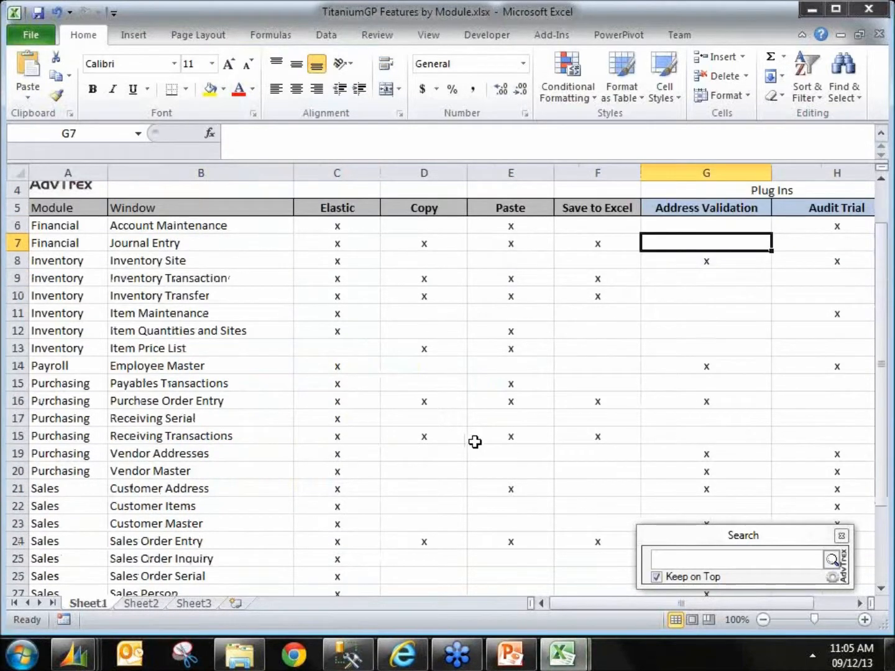
scroll(472, 439, up, 5)
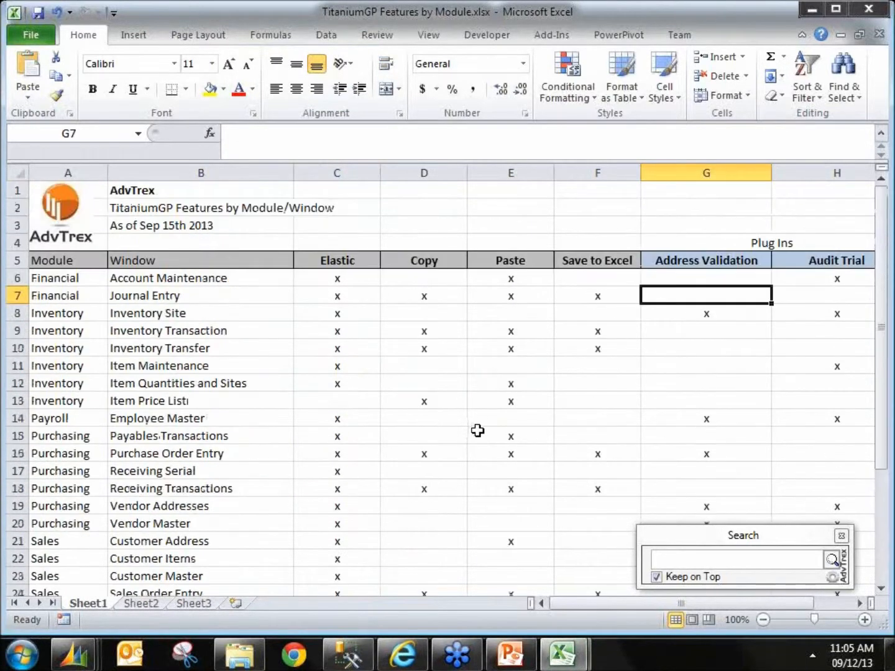
click(809, 11)
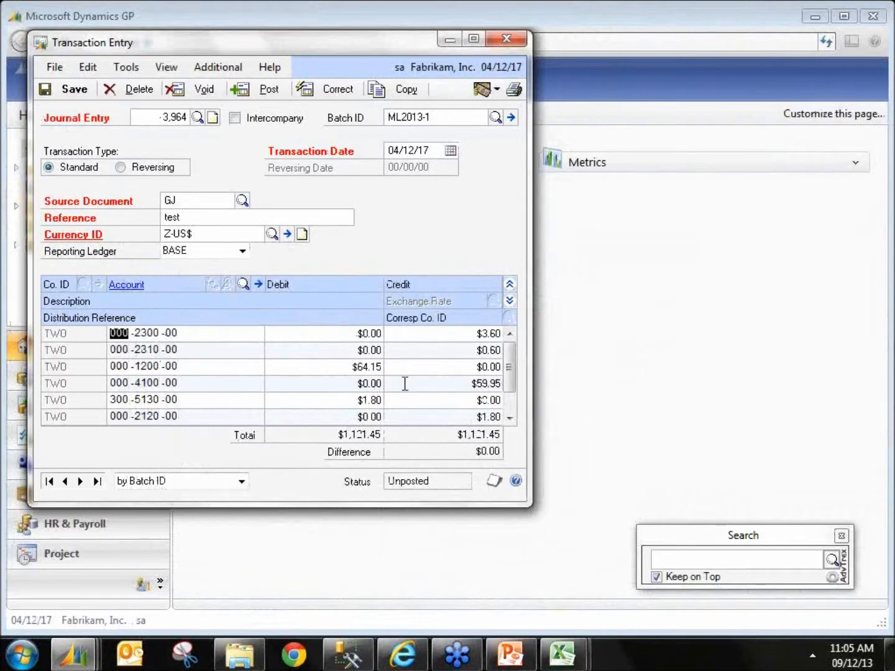
Step: Save the journal entry and close the Transaction Entry window
click(69, 89)
click(507, 41)
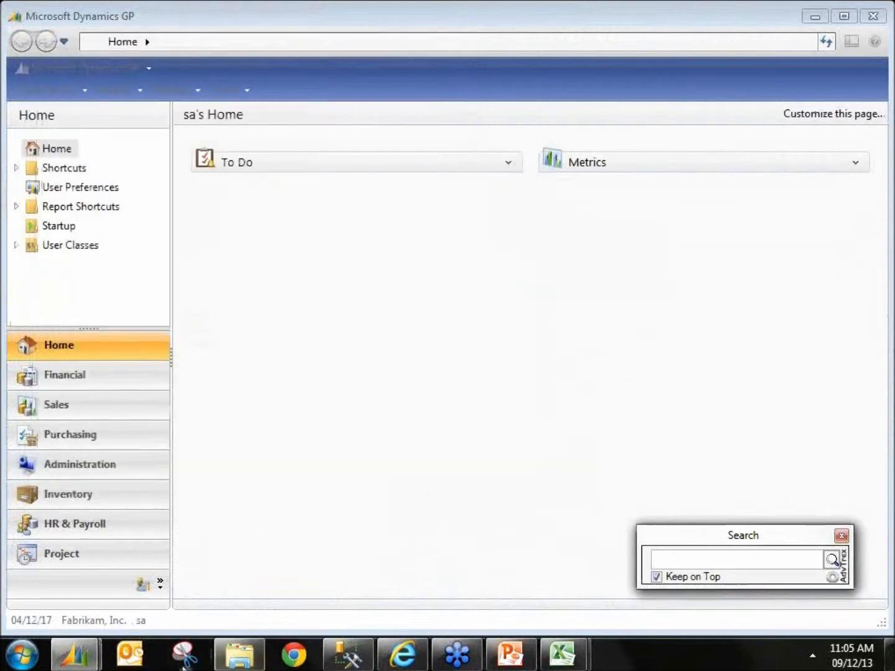
Step: Open the Account Maintenance window through the AdvTrex Search box and reposition it
mouse_move(78, 653)
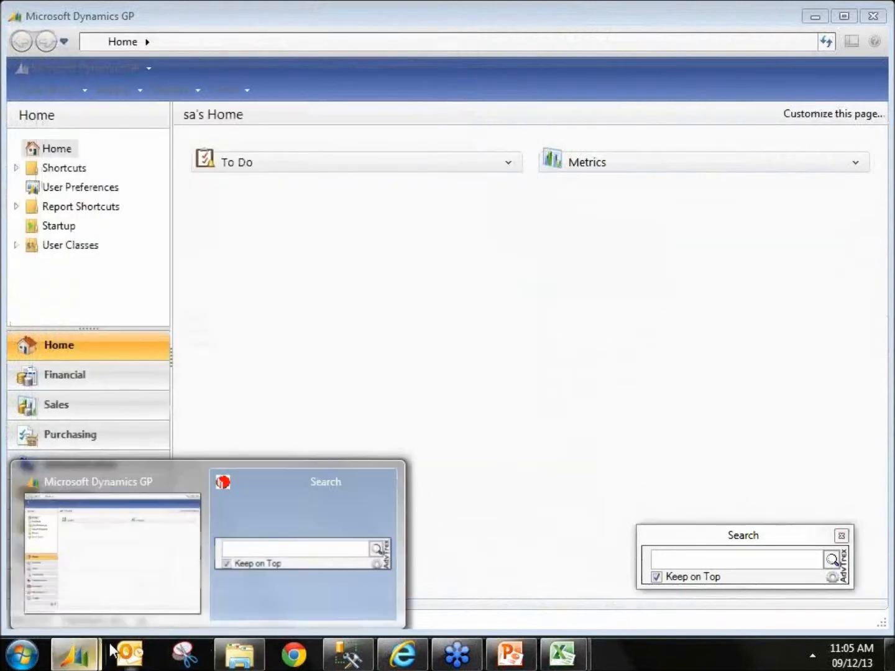
click(233, 561)
click(758, 567)
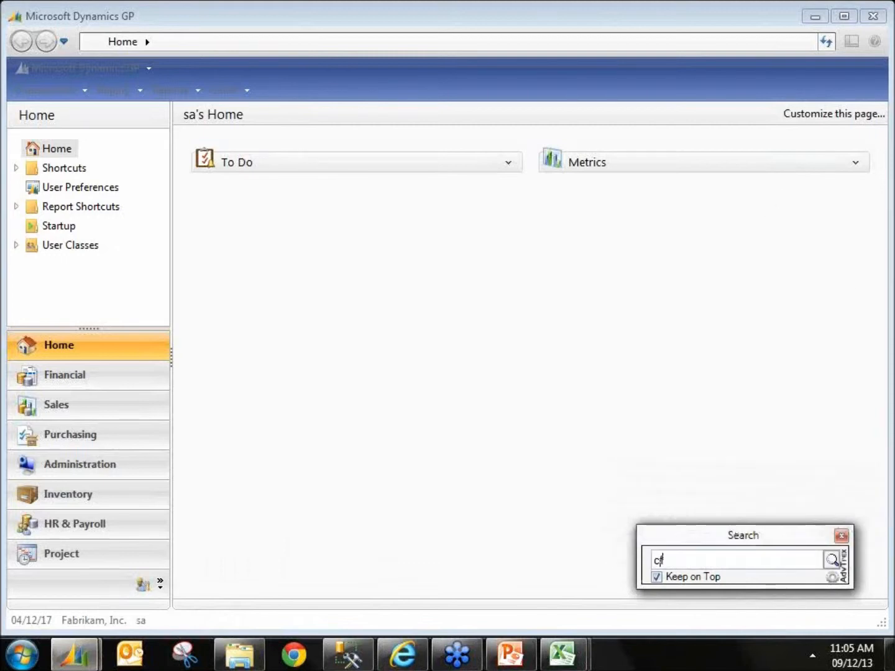
key(Return)
drag(458, 197, 358, 139)
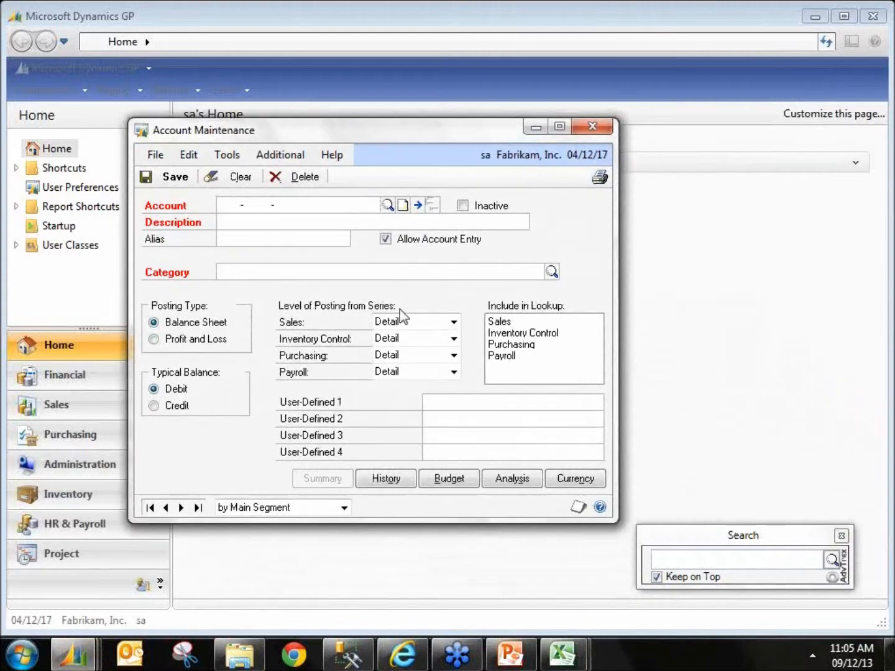
Step: Copy the Chart of Accounts table, headers included, from the Fabrikam Data sheet
click(562, 655)
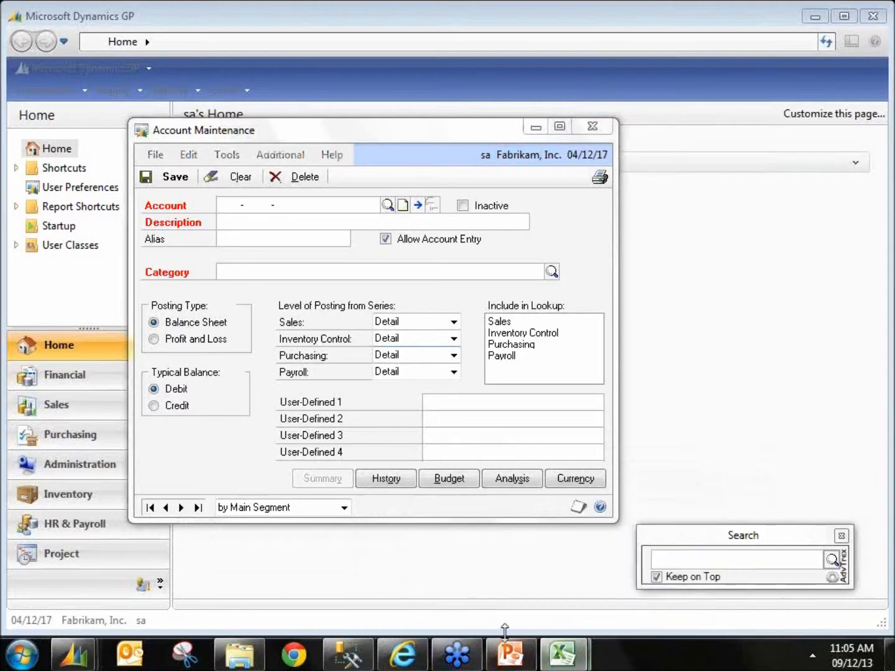
mouse_move(563, 655)
click(530, 606)
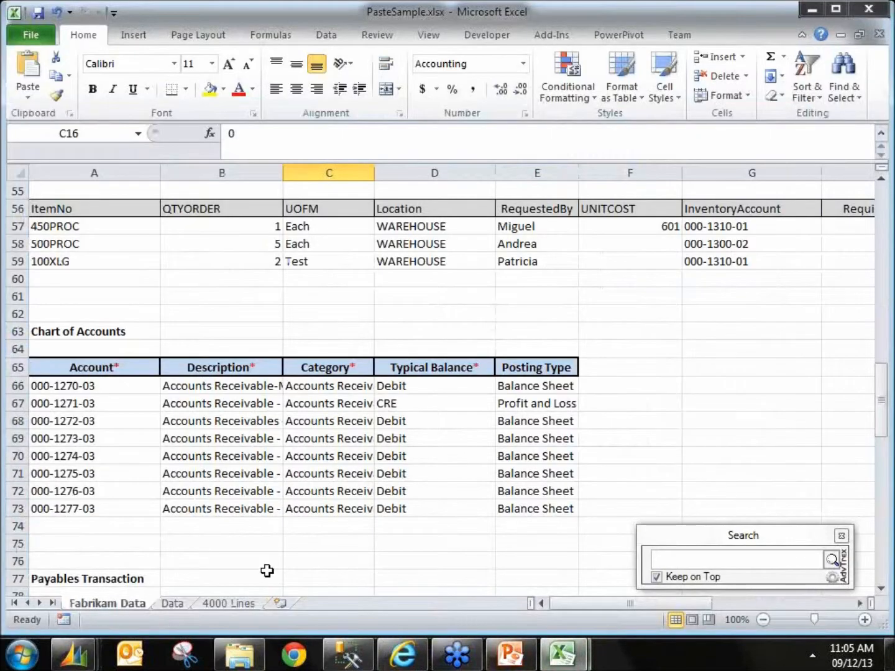
scroll(217, 534, down, 7)
scroll(224, 525, up, 6)
drag(91, 314, 543, 451)
key(ctrl+c)
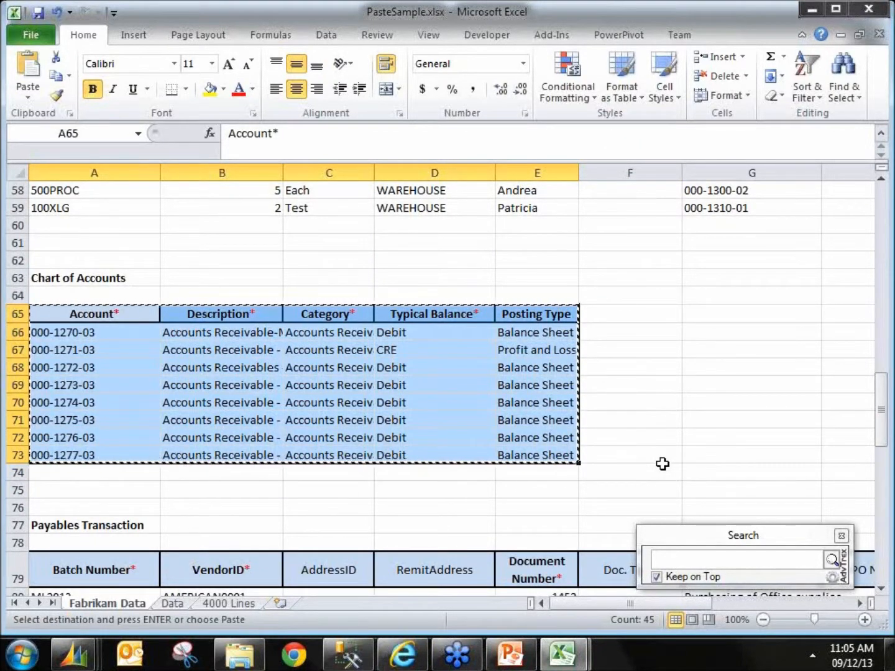
Step: Try to paste the copied accounts into Account Maintenance with adv-Paste Lines
key(alt+Tab)
click(279, 156)
click(311, 175)
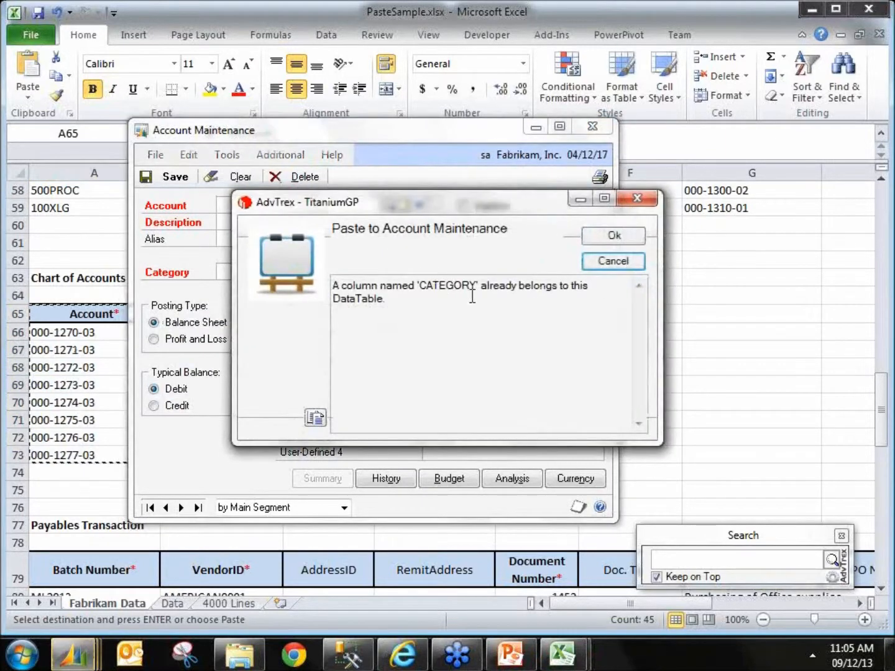
click(612, 263)
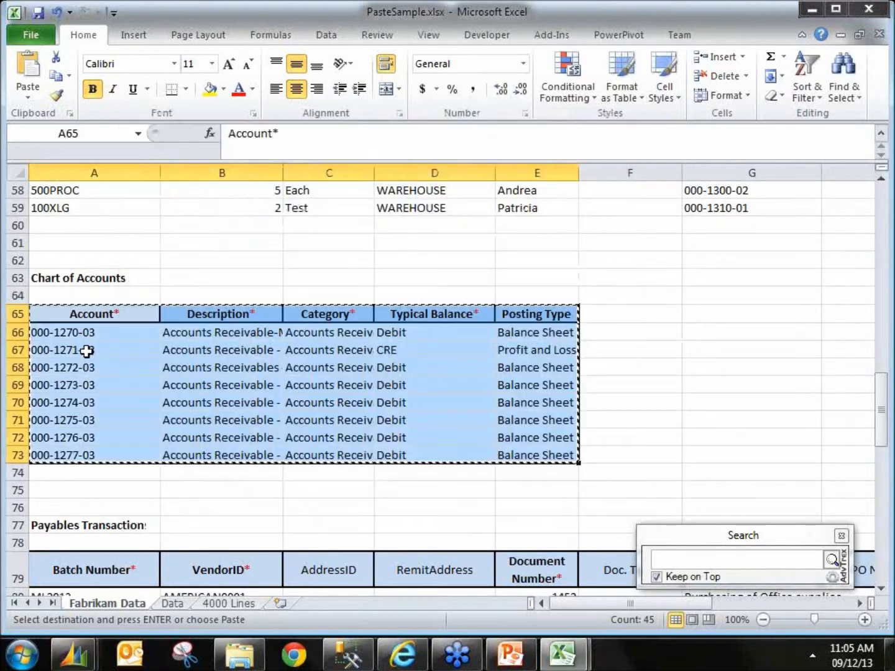
Step: Examine the Chart of Accounts category values and the Purchase Order rows
click(328, 332)
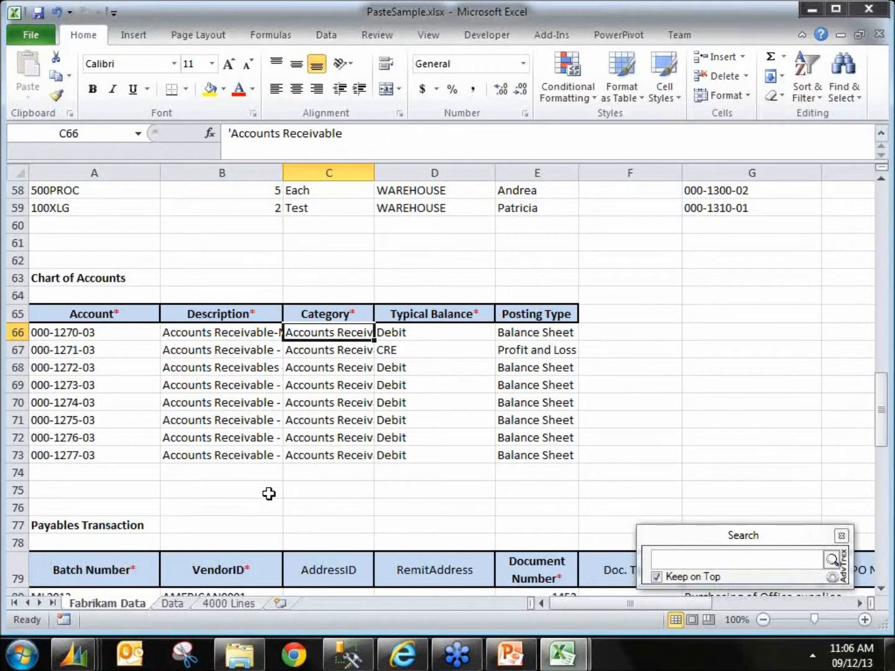
scroll(278, 476, up, 2)
drag(57, 260, 370, 306)
click(341, 303)
drag(120, 281, 171, 294)
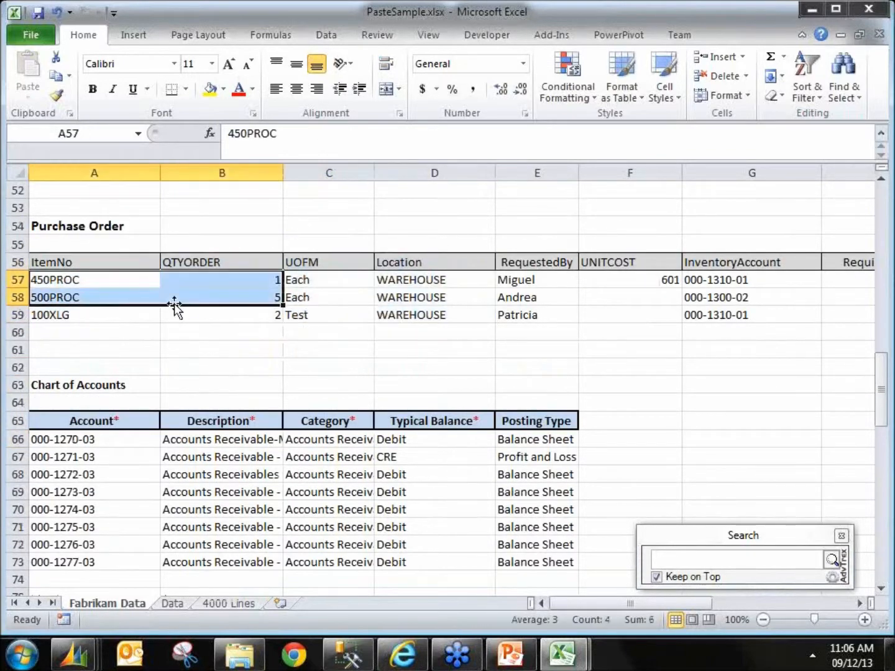
Step: Copy the whole Item Price List table from the Fabrikam Data sheet
scroll(260, 419, down, 2)
scroll(322, 413, down, 7)
click(115, 361)
key(ctrl+a)
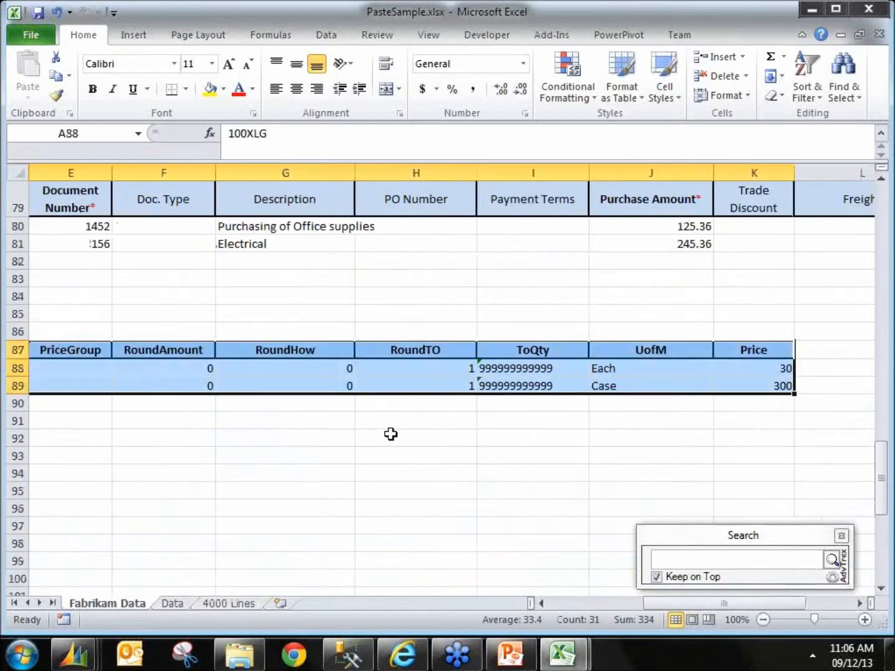
key(ctrl+c)
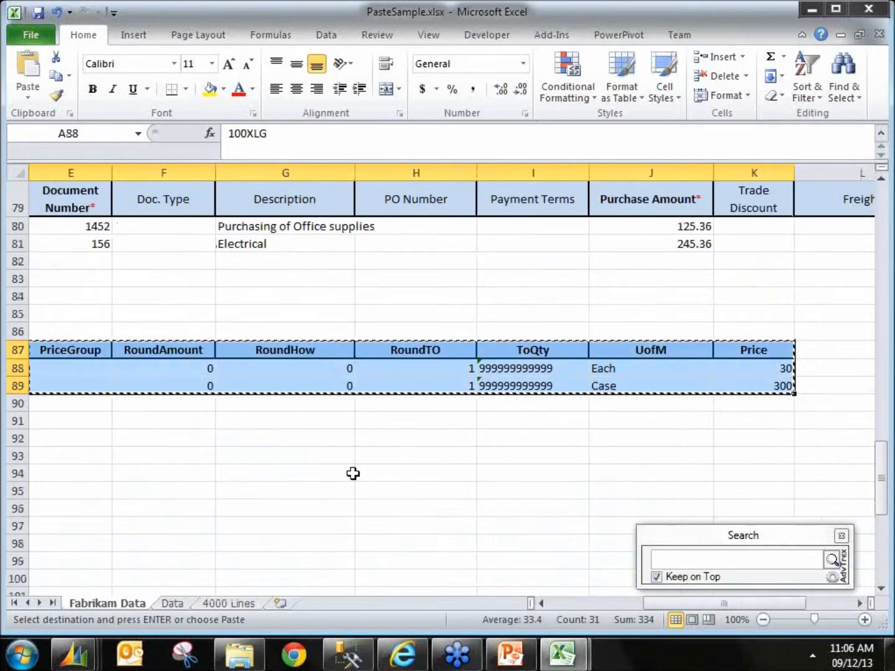
drag(696, 603, 569, 624)
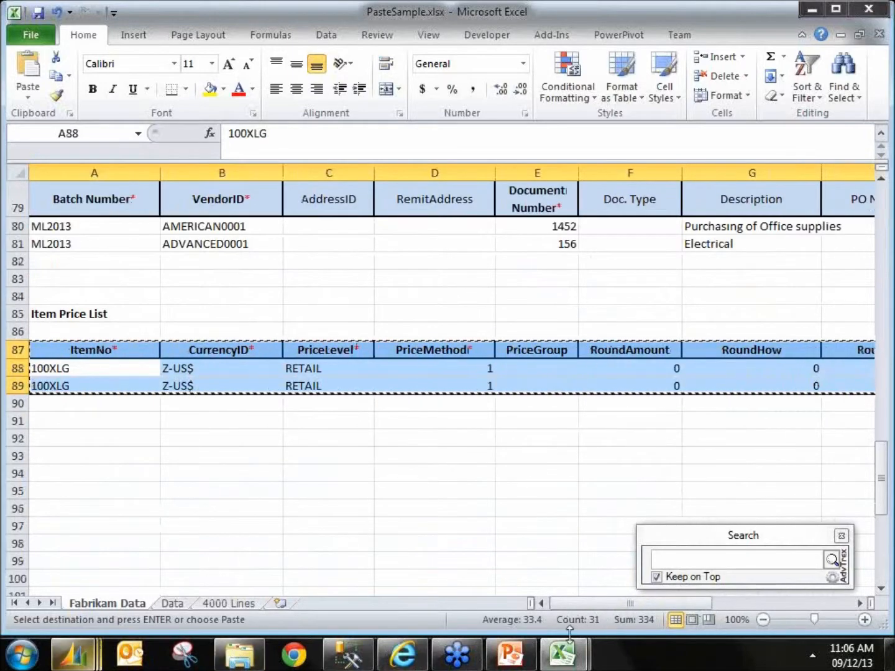
Step: Open Item Price List Maintenance by searching for cipl in the AdvTrex Search box
click(721, 571)
text(c)
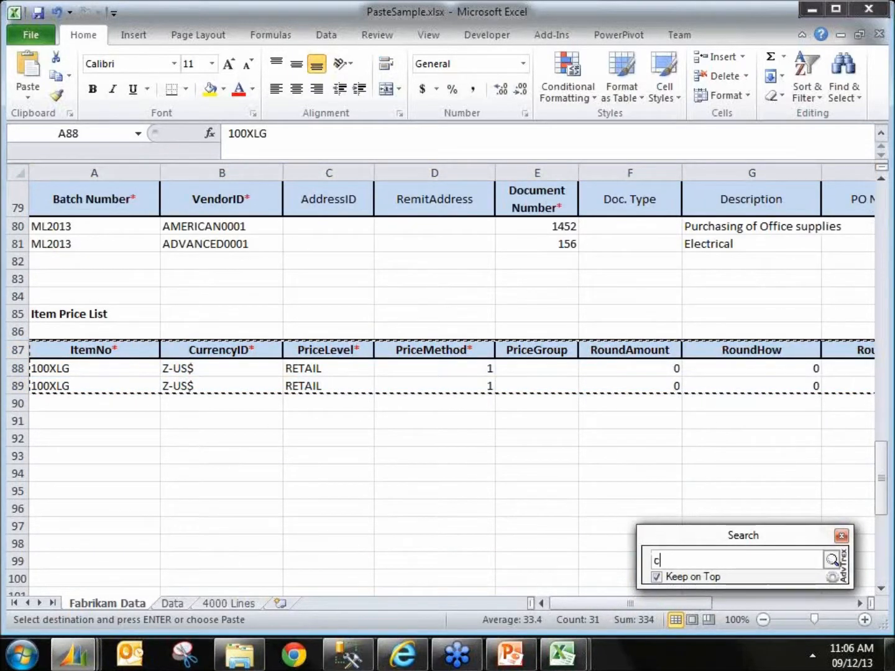
text(ipl)
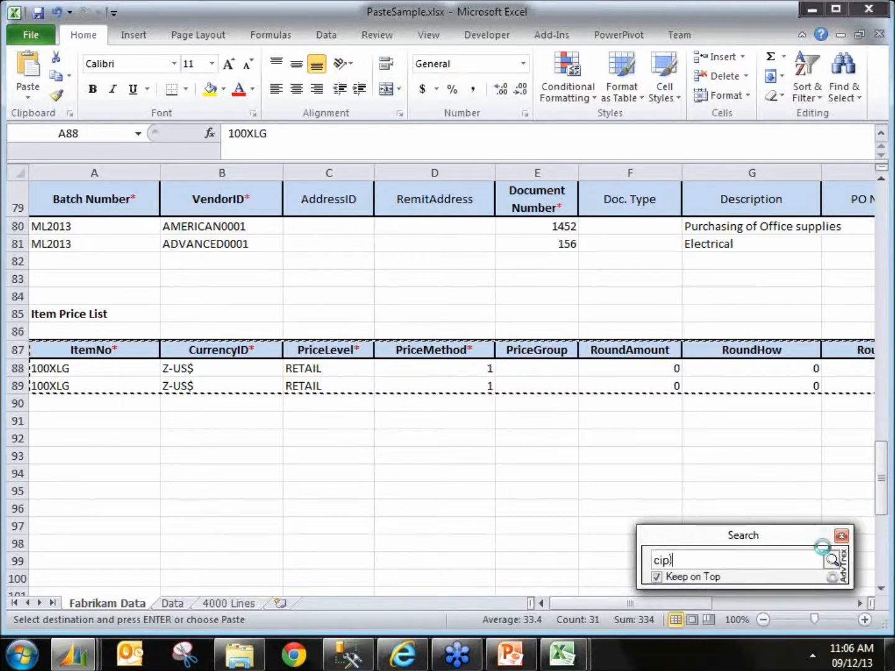
click(831, 558)
Step: Paste the copied price list lines into Item Price List Maintenance with adv-Paste Lines
click(345, 163)
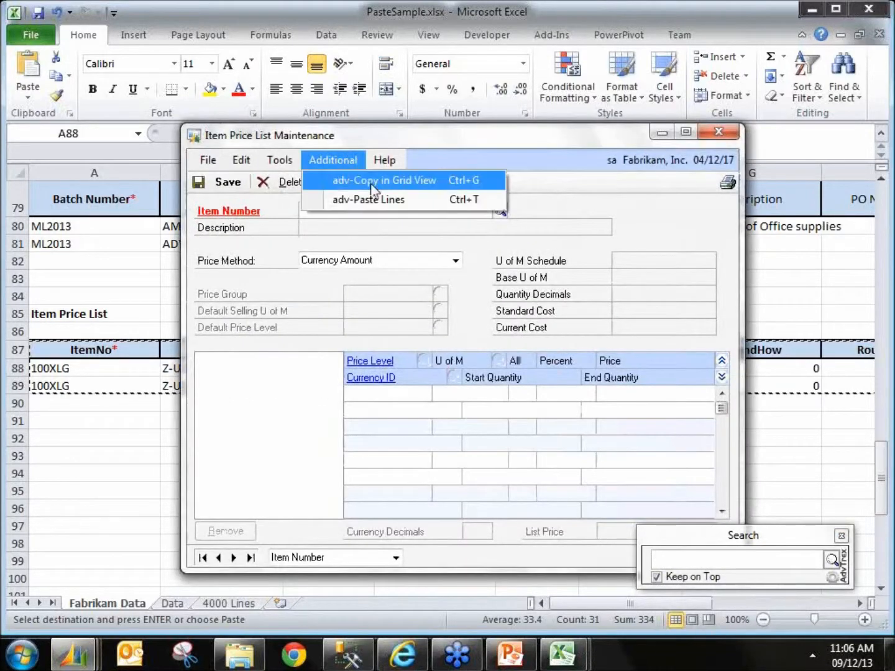
click(376, 199)
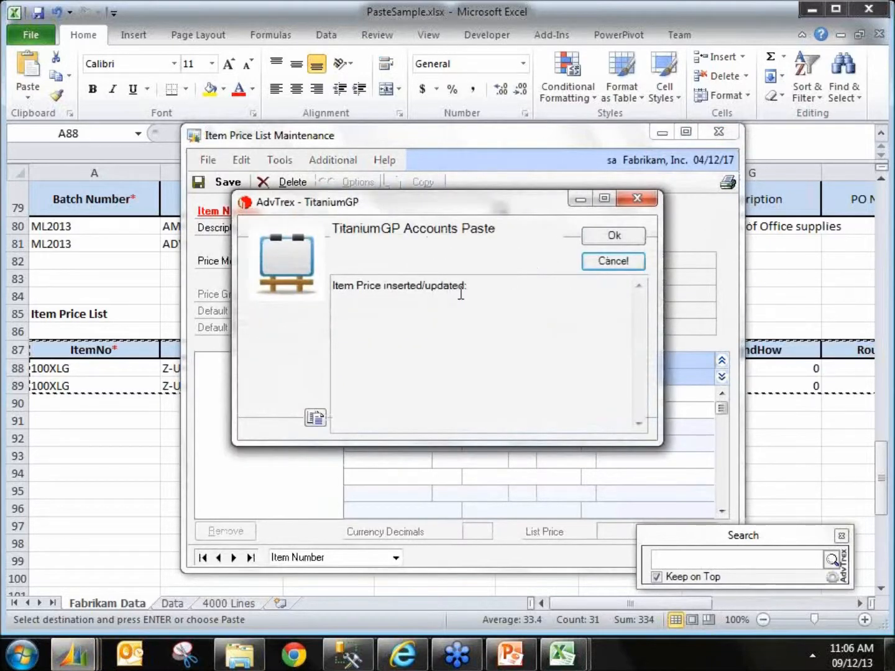
click(613, 260)
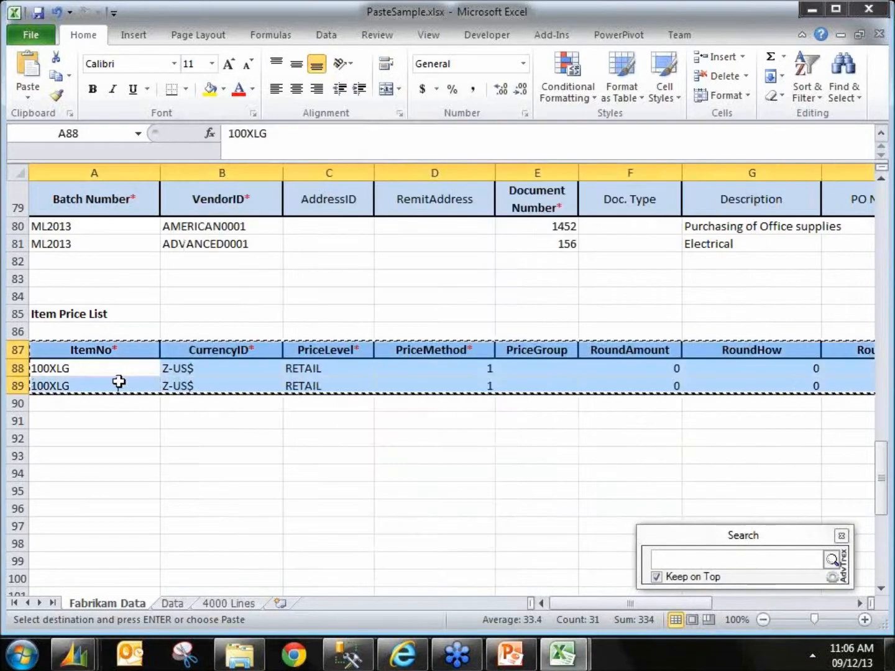
Step: Open item 100XLG in Item Price List Maintenance and scroll through its price levels
click(100, 372)
key(ctrl+c)
key(alt+Tab)
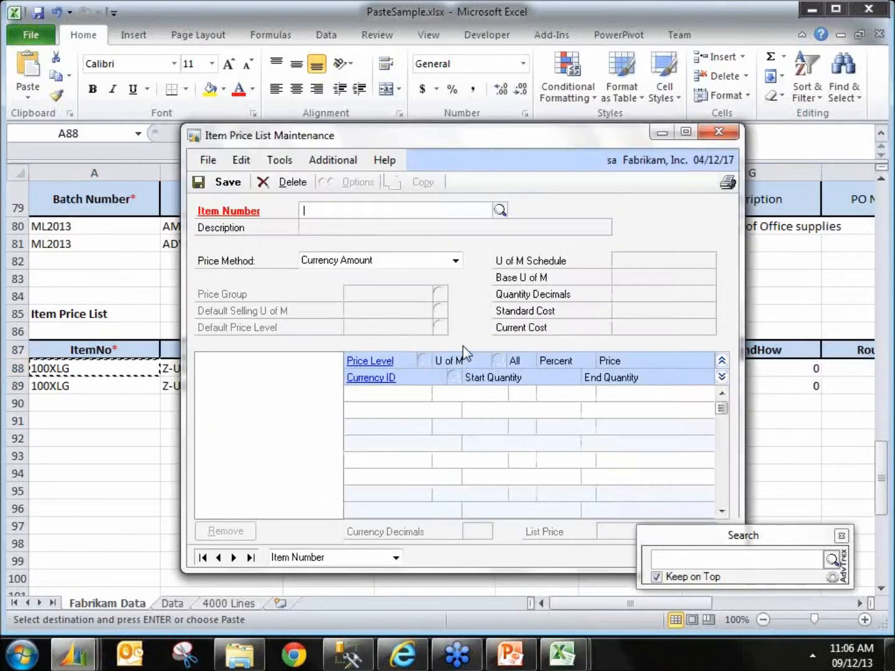
text(100)
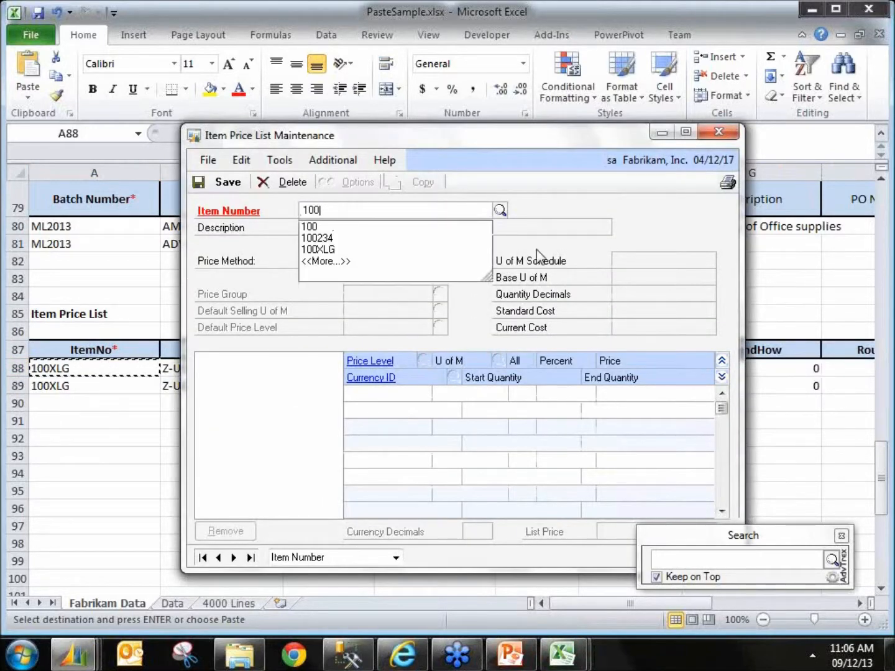
text(XLG)
key(Tab)
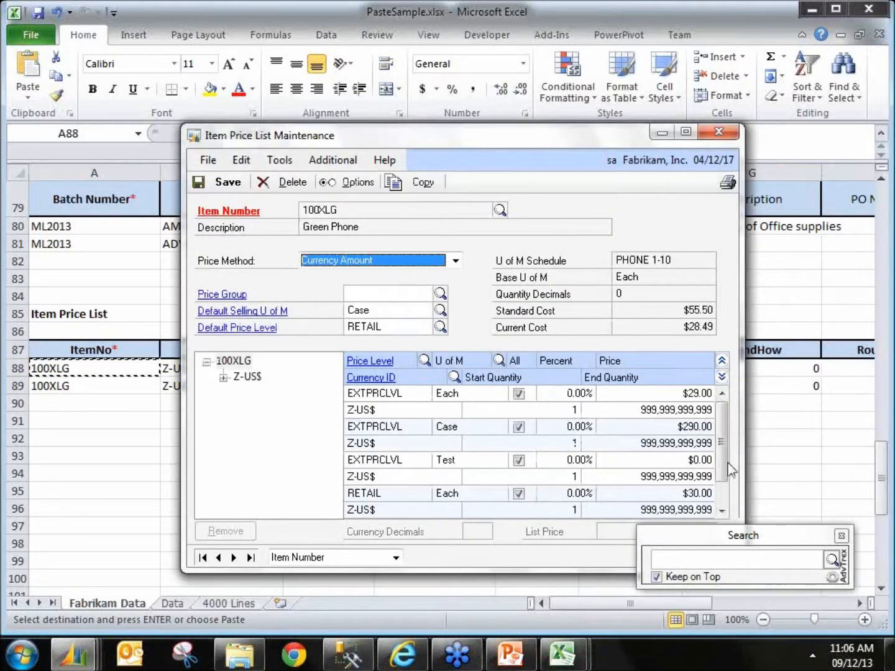
drag(724, 462, 722, 497)
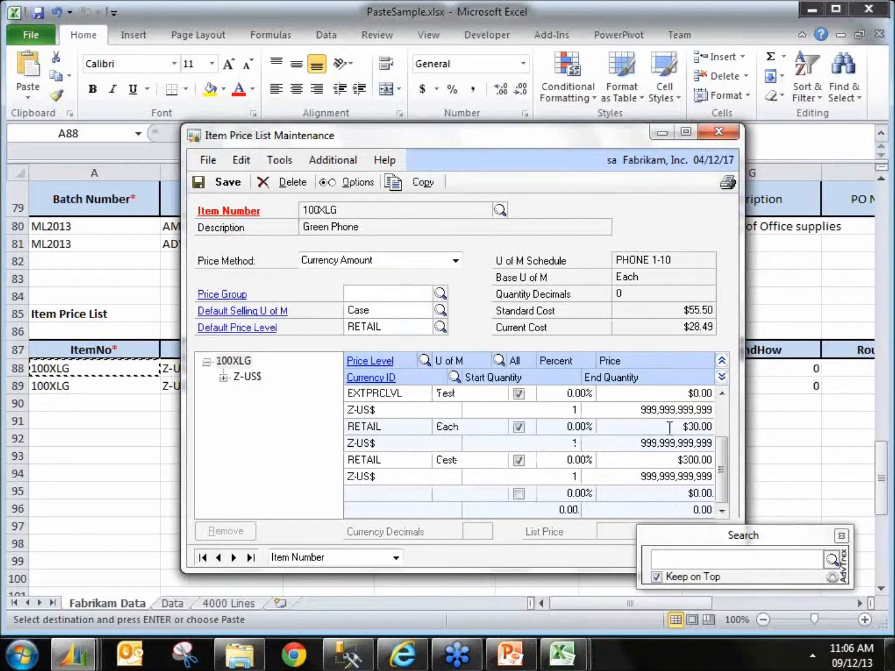
Step: Change the CurrencyID of both Item Price List rows to Z-C$
click(139, 372)
click(193, 375)
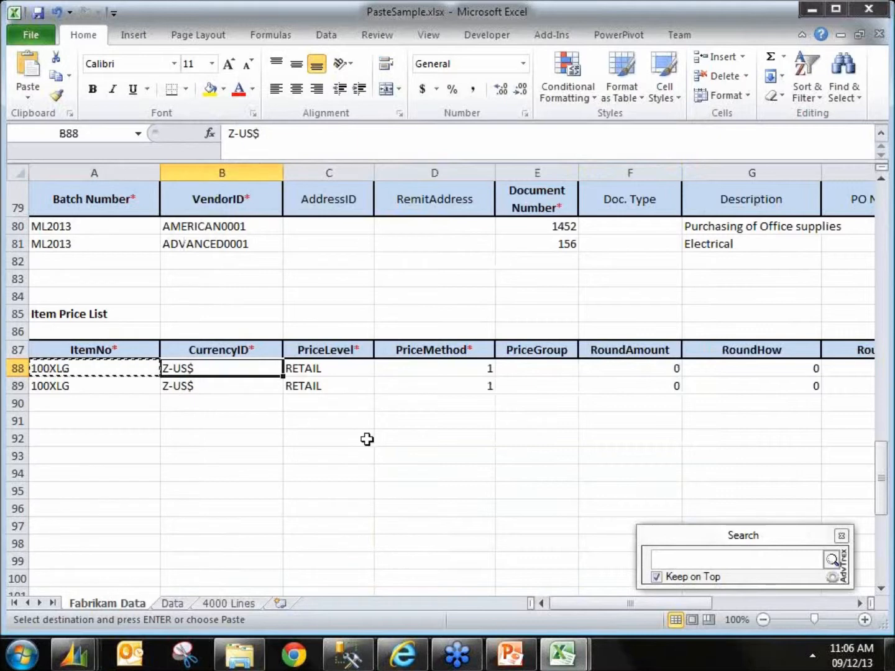
key(F2)
key(shift+Left)
key(shift+Left)
key(shift+Left)
text(C$)
key(Return)
key(Up)
key(ctrl+c)
key(Down)
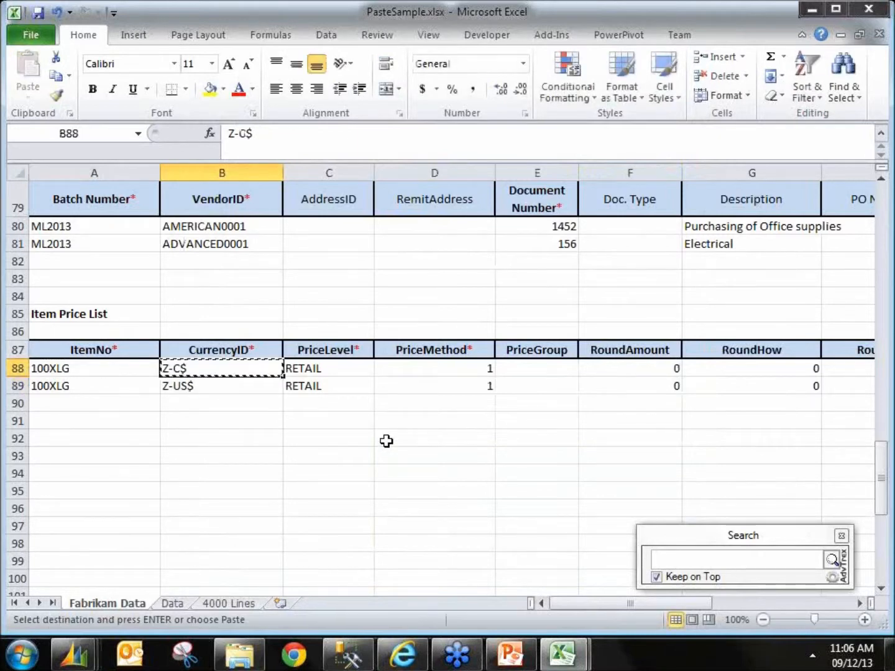
key(ctrl+v)
Step: Set the Price to 35 for the Each row and 350 for the Case row
key(Right)
key(Right)
key(Right)
key(Right)
key(Right)
key(Right)
key(Right)
key(Right)
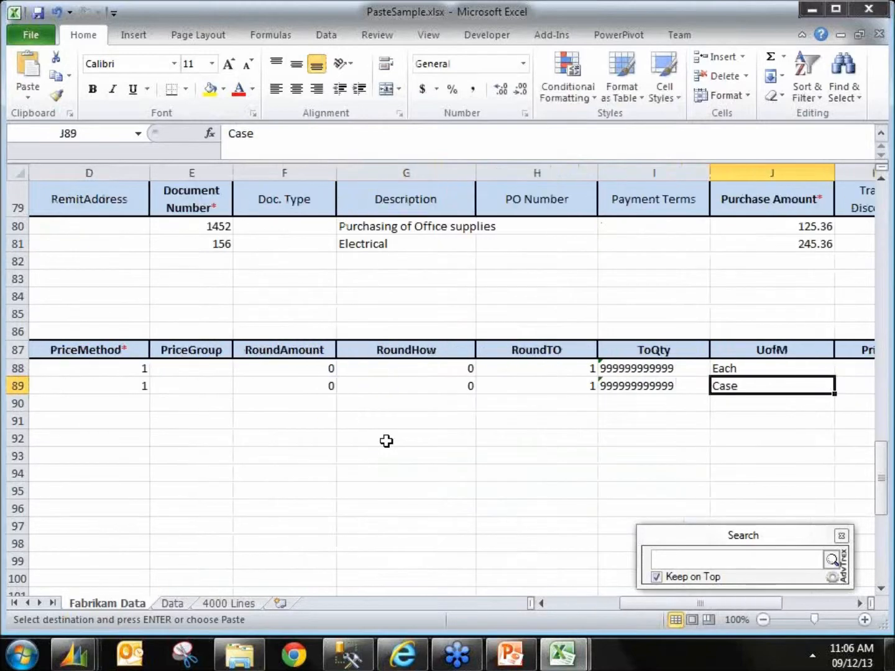
key(Right)
key(Right)
key(Left)
key(Up)
text(35)
key(Return)
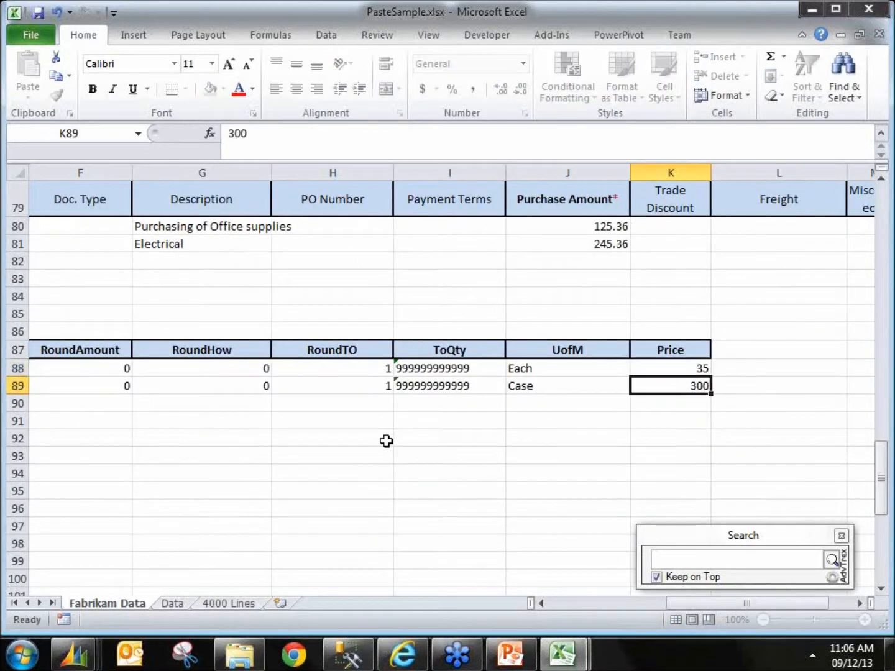
text(350)
key(Return)
key(Up)
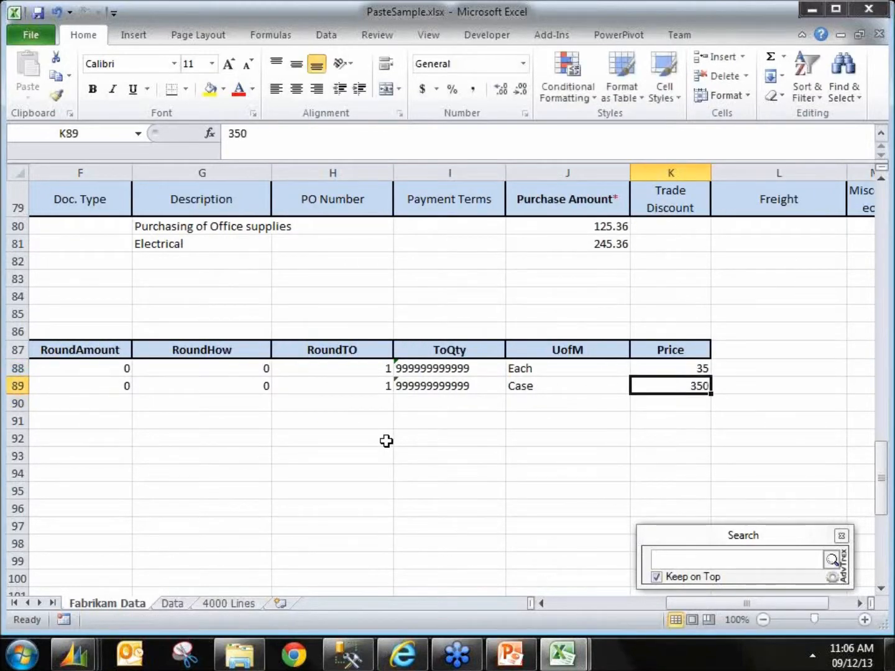
Step: Copy the two edited price list rows in Excel and save the open Item Price List Maintenance record
key(shift+Up)
key(shift+space)
key(ctrl+c)
key(alt+Tab)
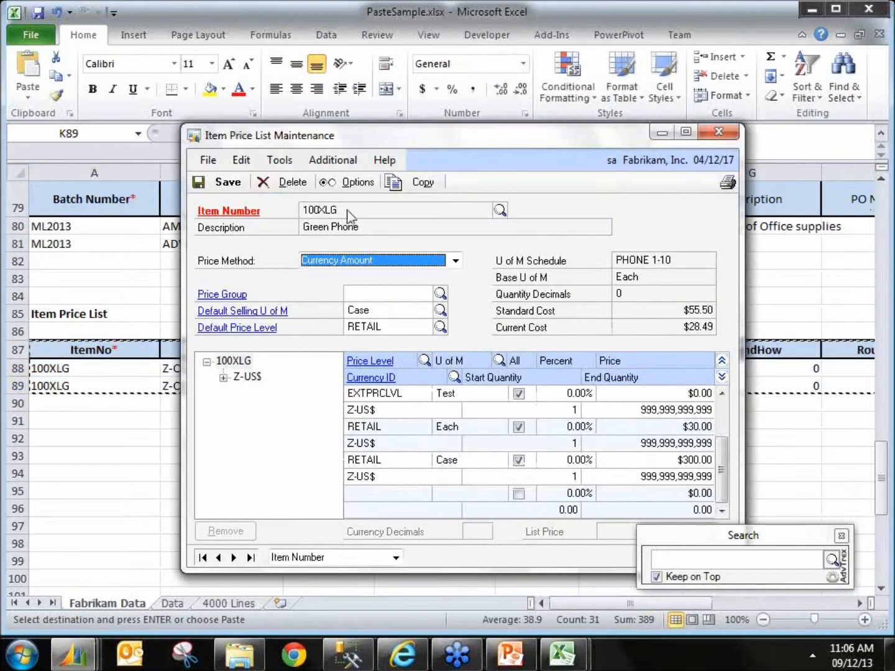
click(229, 183)
Step: Paste the copied price list lines into Item Price List Maintenance with adv-Paste Lines
click(345, 164)
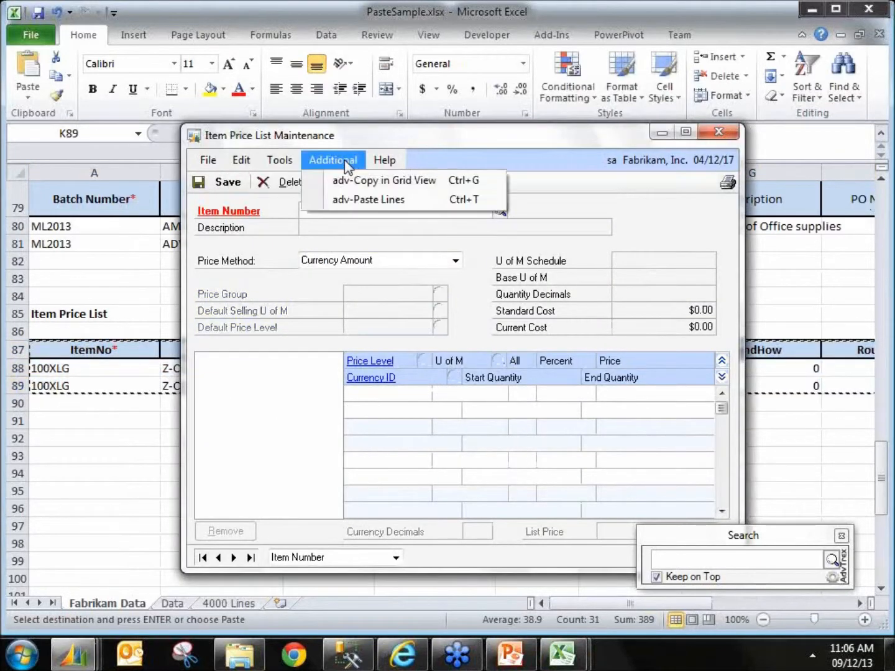
click(357, 199)
click(598, 238)
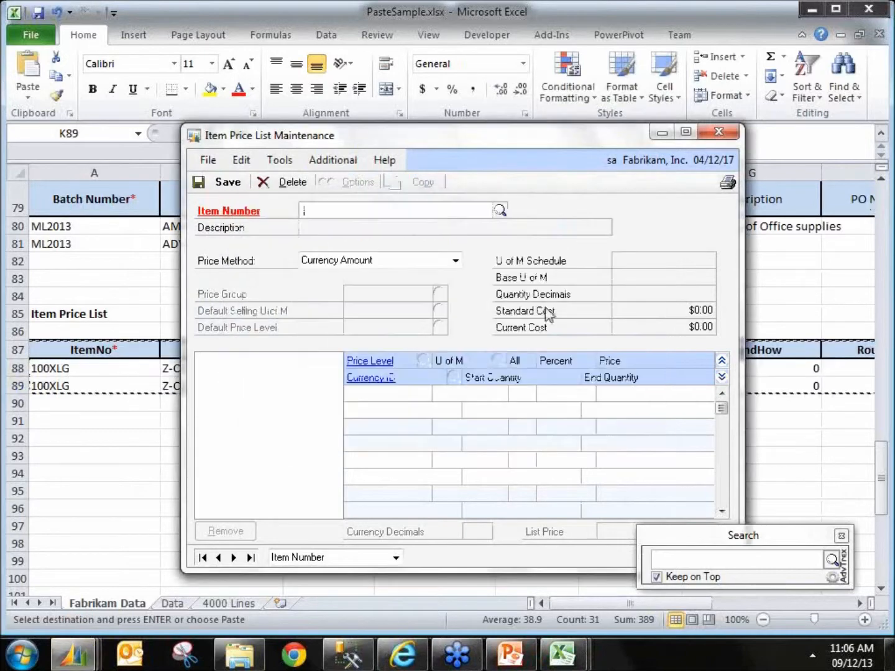
Step: Open item 100XLG, expand its Z-C$ RETAIL price level to review it, and close the window
text(100XLG)
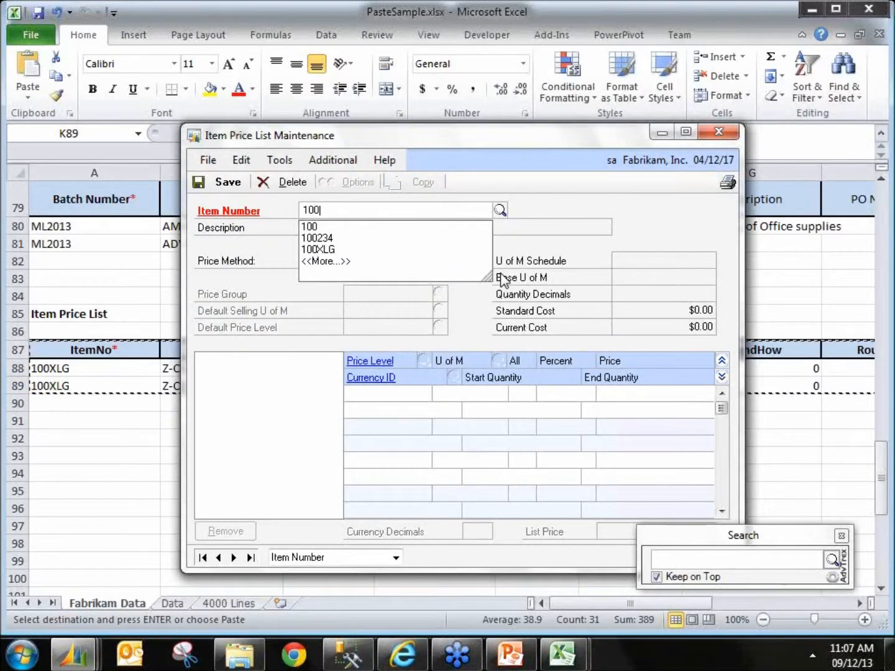
key(Tab)
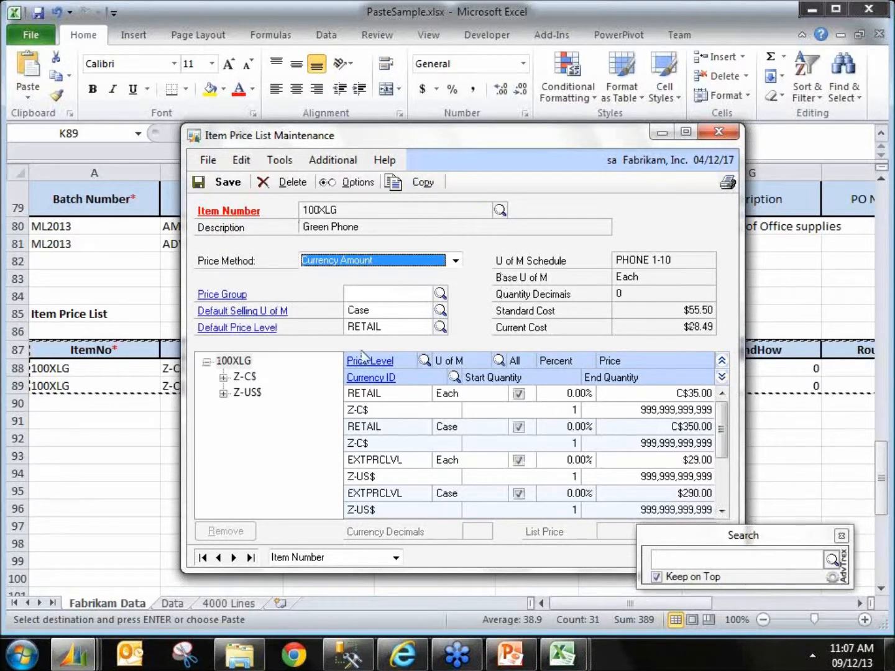
click(223, 376)
click(265, 393)
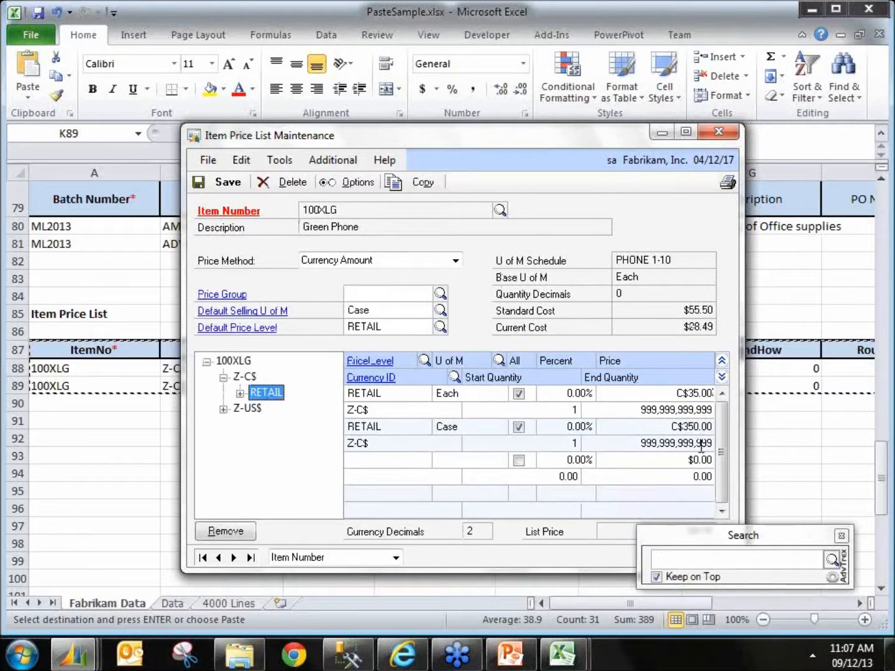
click(720, 131)
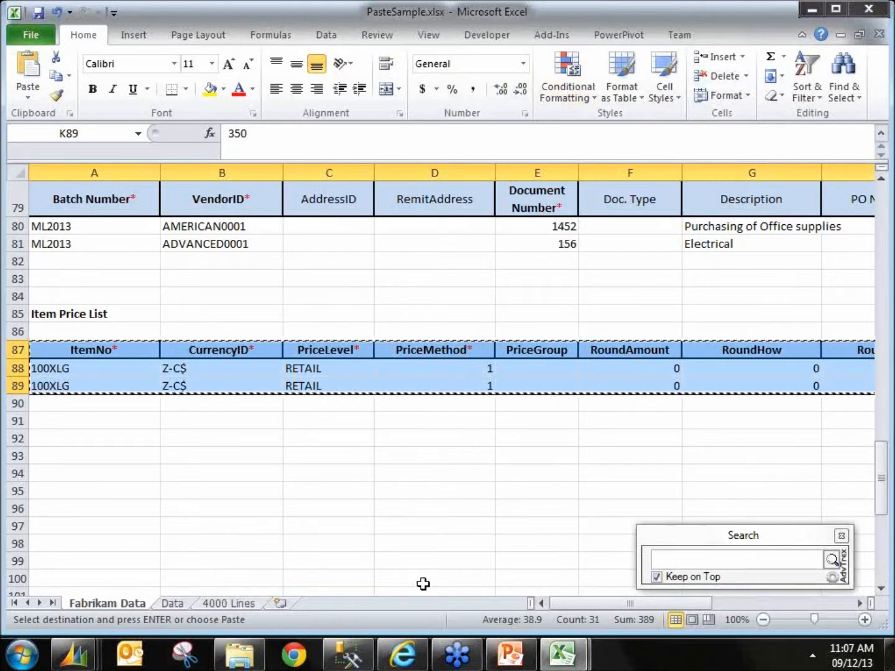
Step: Change the CurrencyID of both Item Price List rows to Z-US$
click(227, 371)
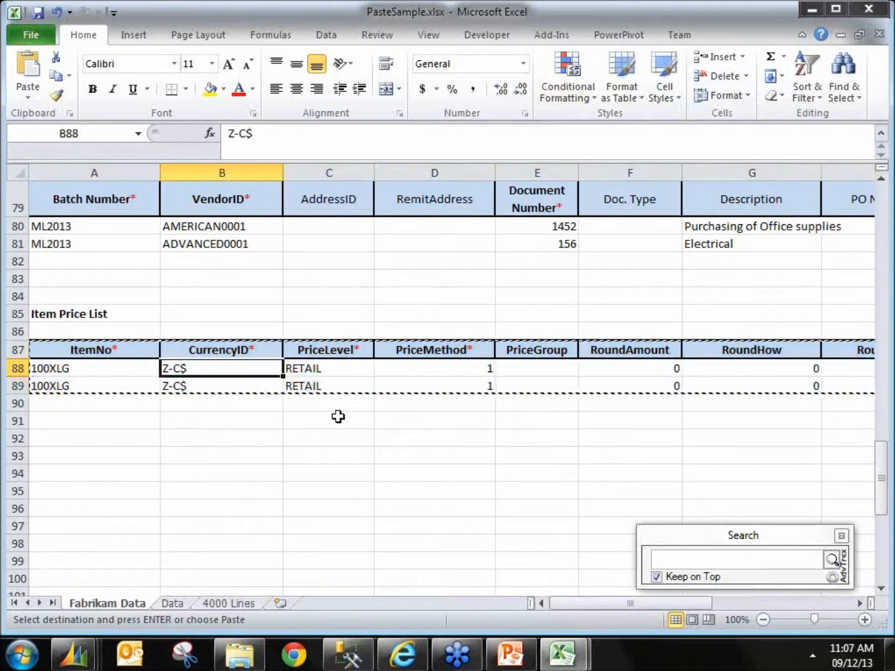
text(Z-UC)
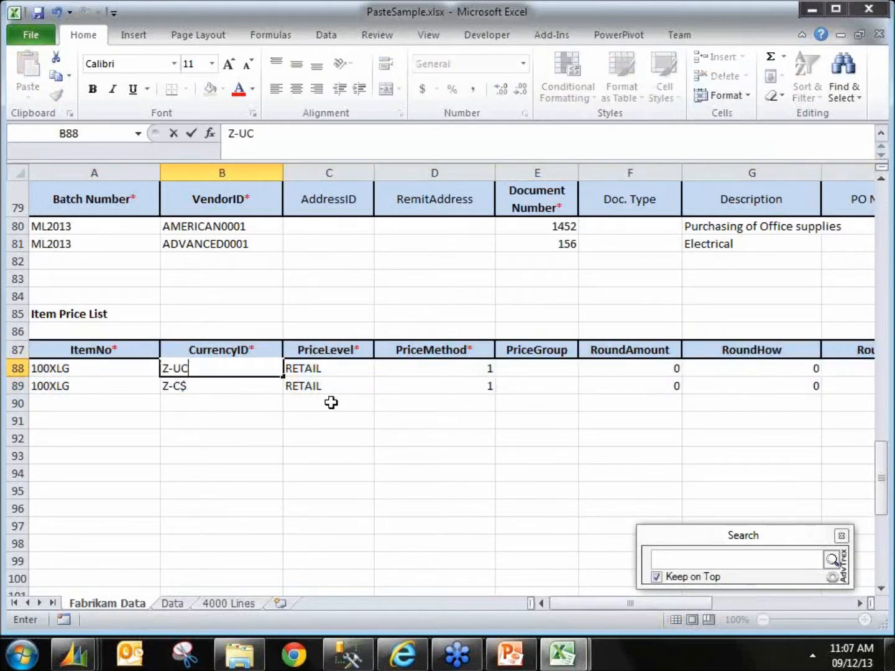
key(BackSpace)
text(S$)
key(Return)
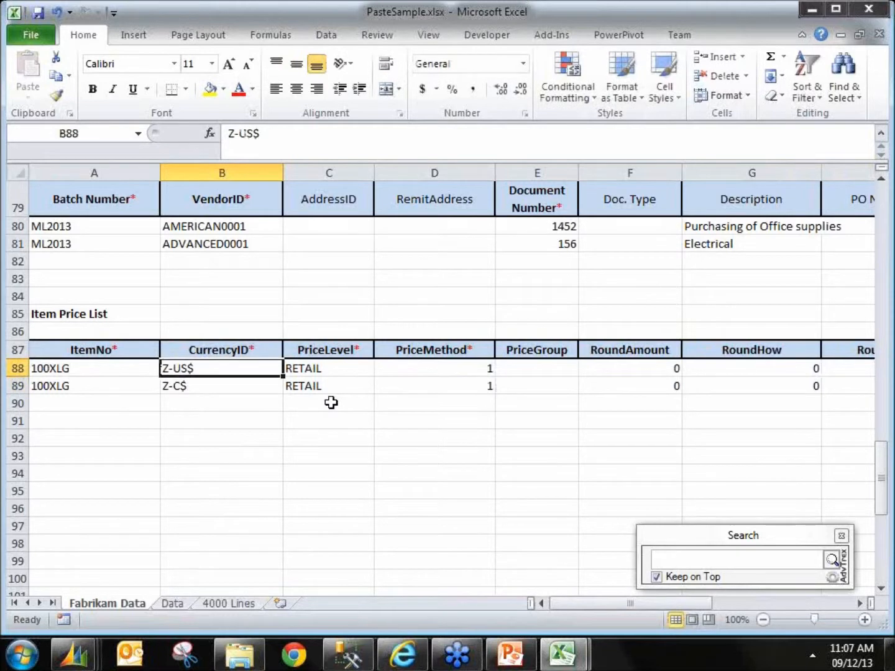
key(ctrl+c)
key(ctrl+v)
key(Escape)
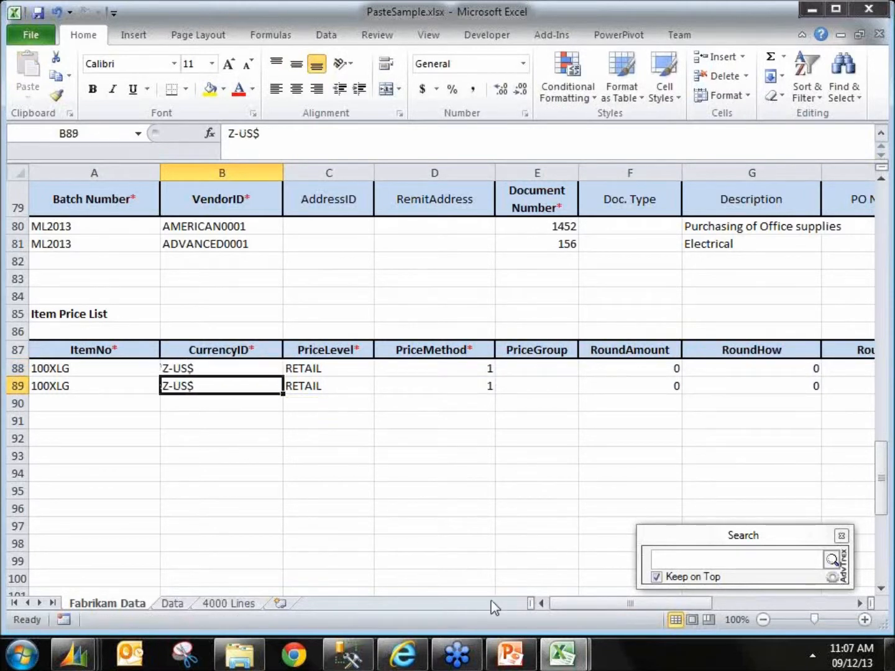
Step: Minimize Excel and close the Account Maintenance window
drag(669, 605, 817, 604)
drag(579, 372, 575, 382)
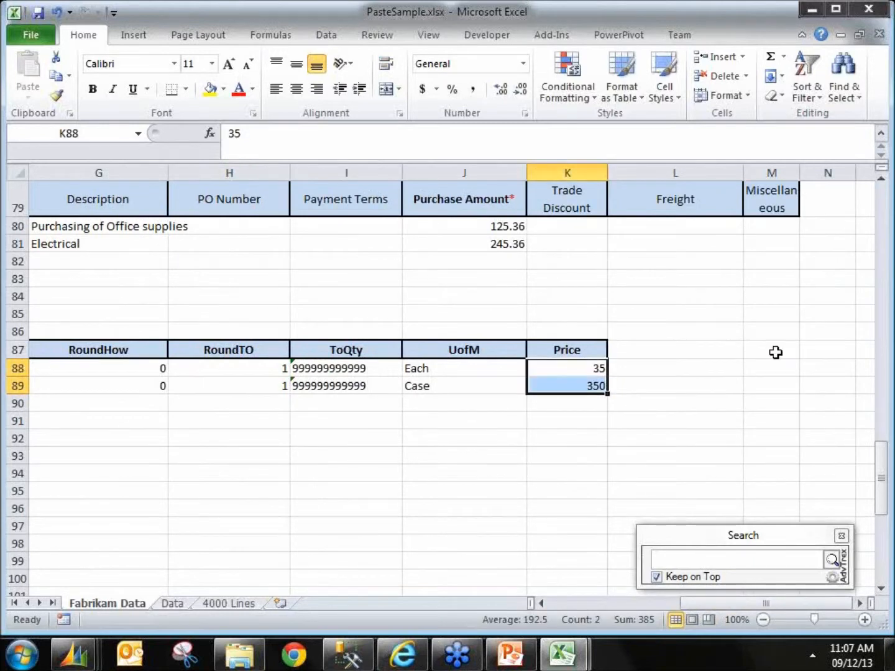
click(811, 10)
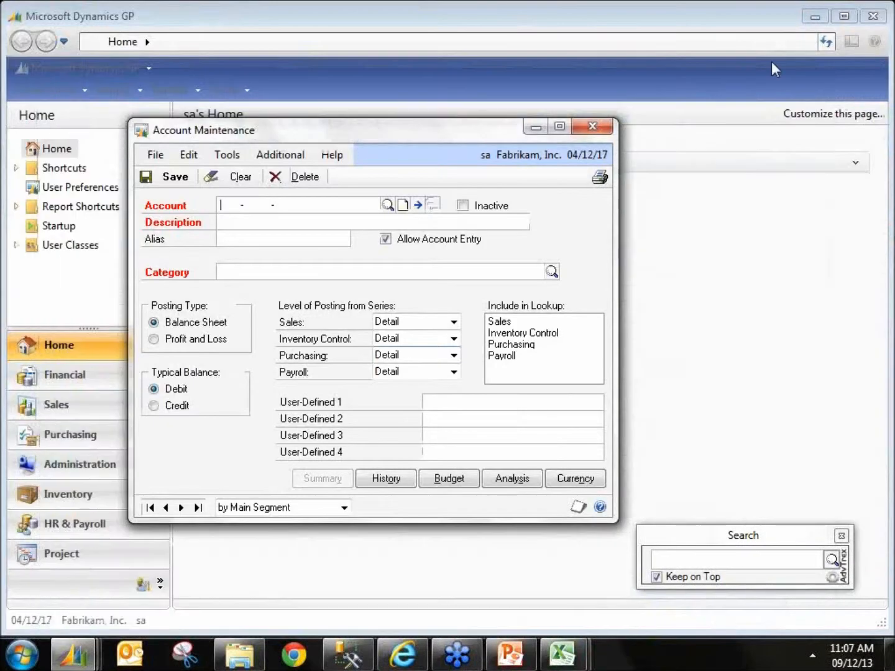
click(586, 127)
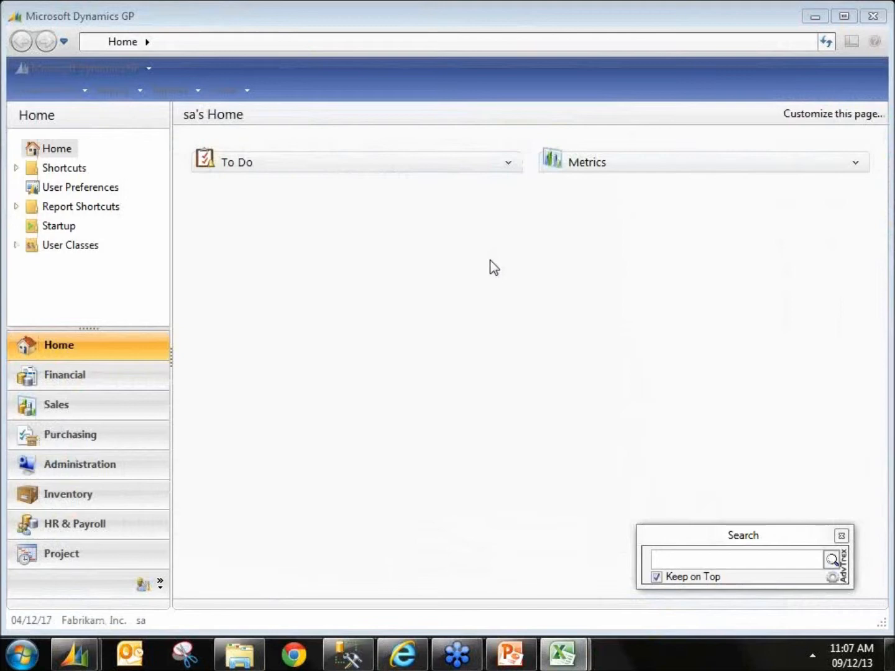
Step: Open Item Maintenance from the Inventory cards and move to the first item record
click(225, 94)
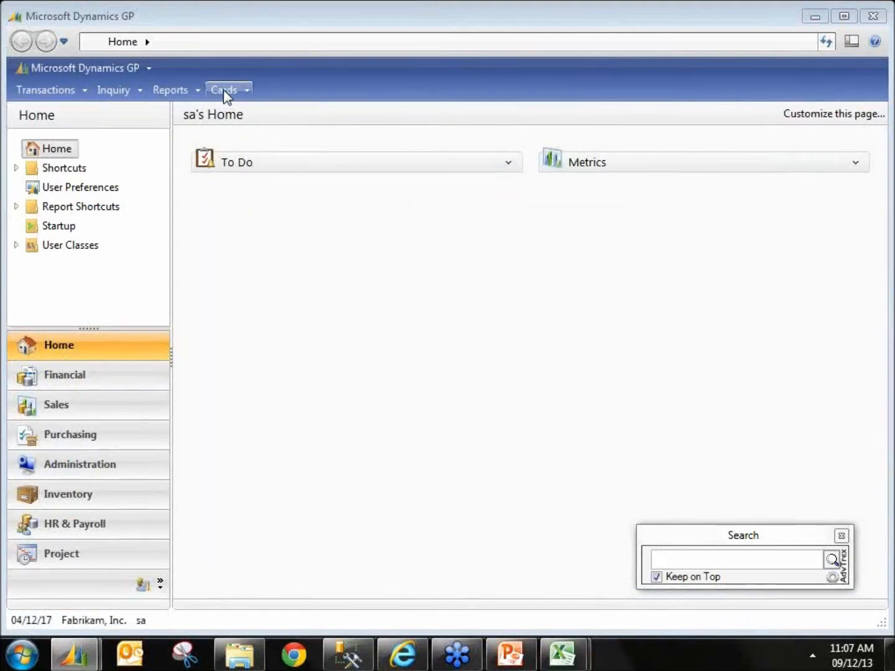
click(224, 92)
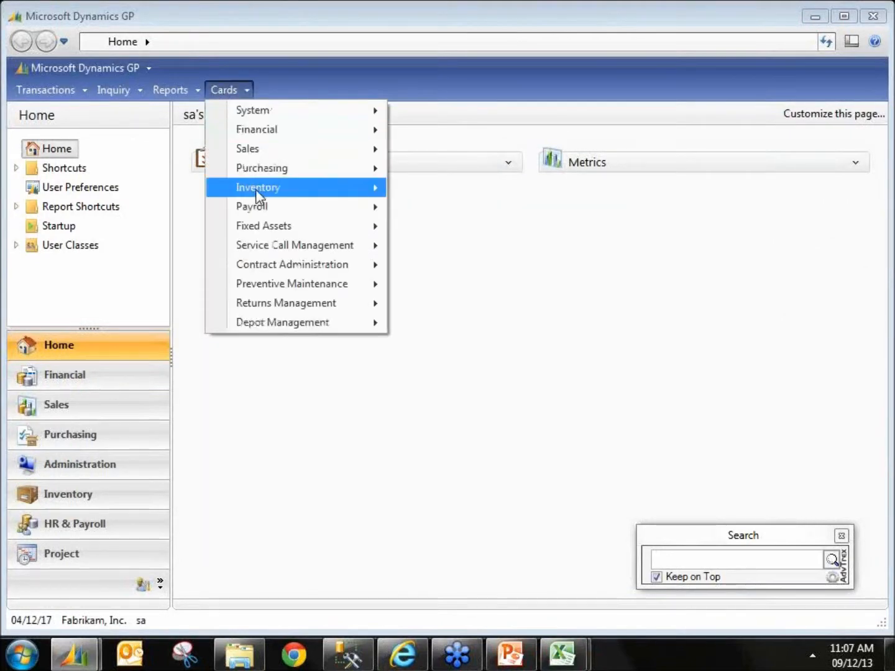
mouse_move(268, 191)
click(407, 188)
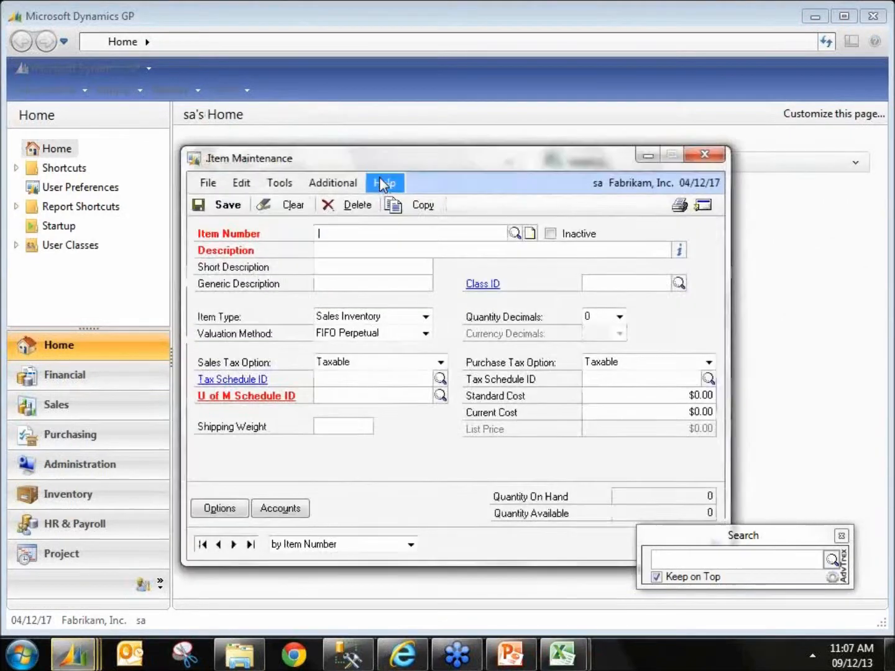
drag(375, 163, 314, 119)
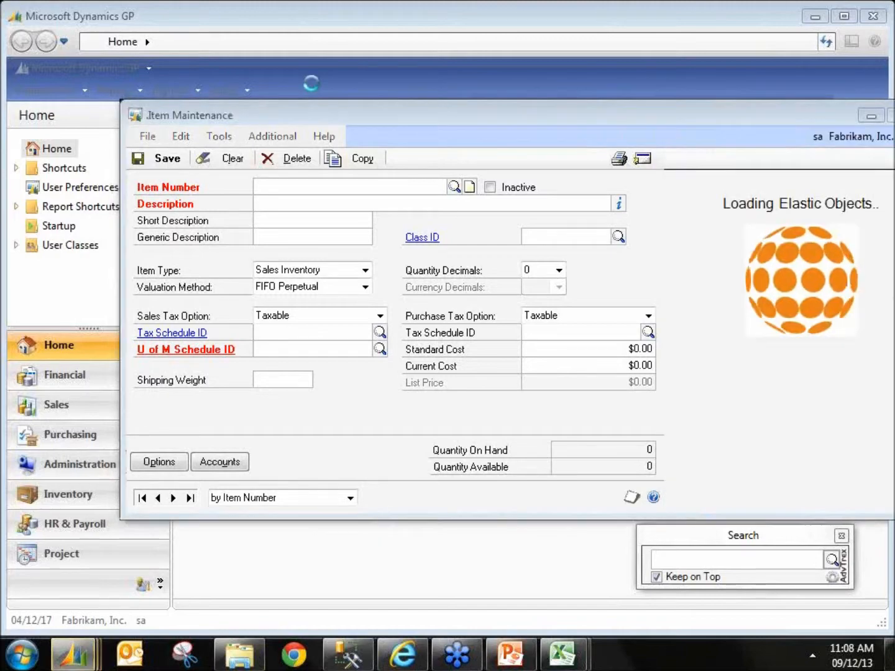
drag(466, 113, 372, 107)
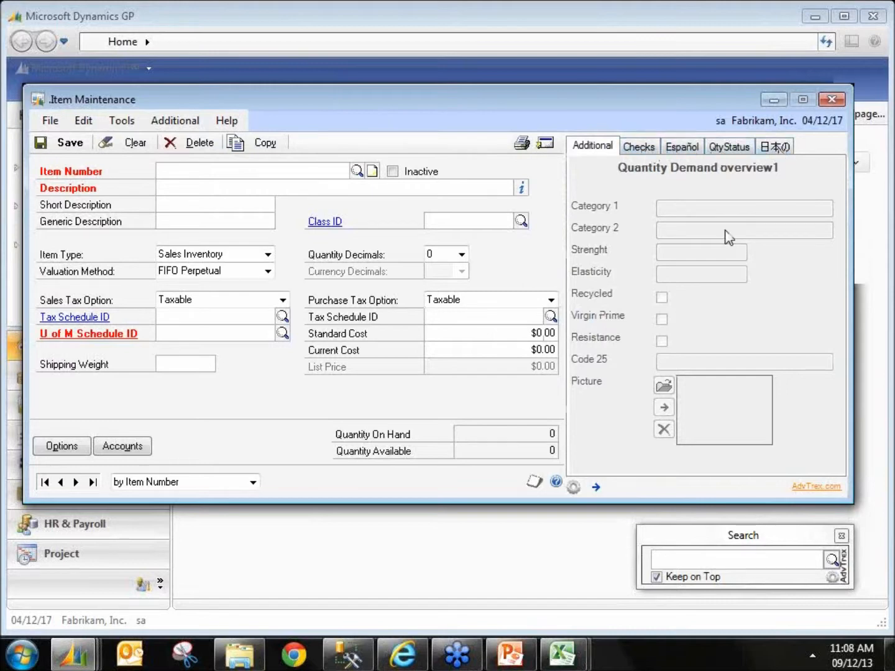
click(77, 482)
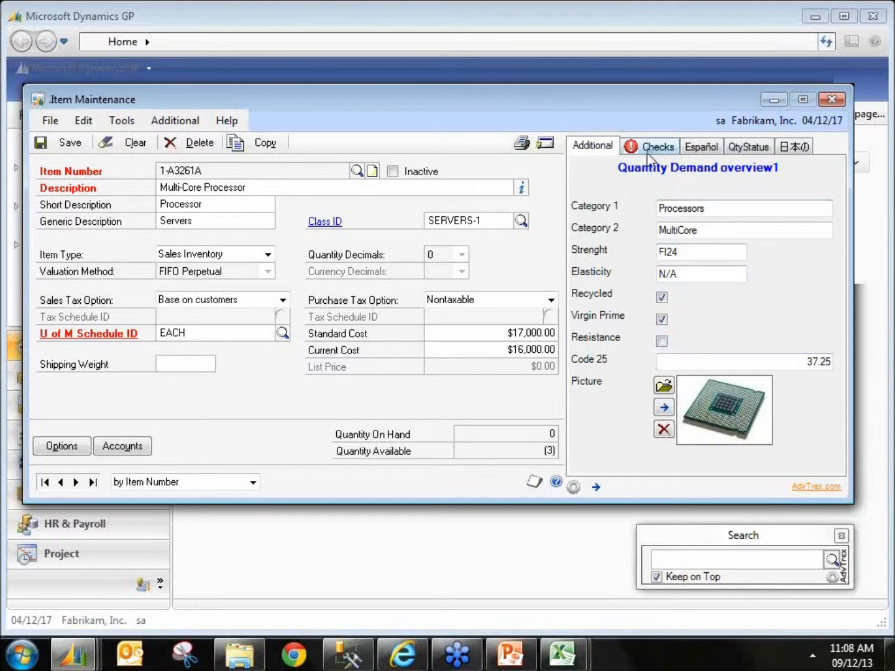
Step: Browse the item's extra tabs: Checks, Español with its Categoría lookup, QtyStatus and the Japanese tab
click(714, 209)
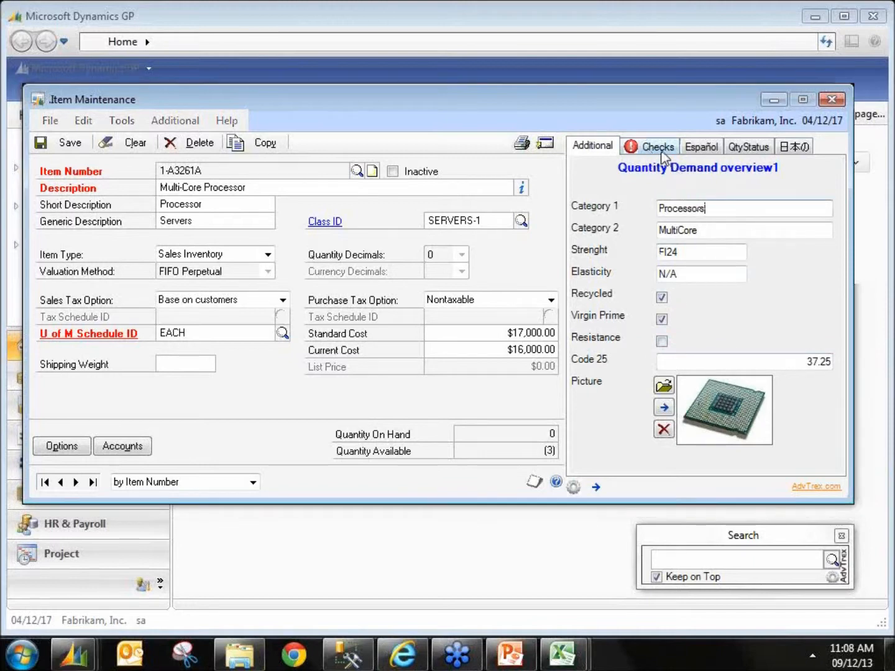
click(663, 154)
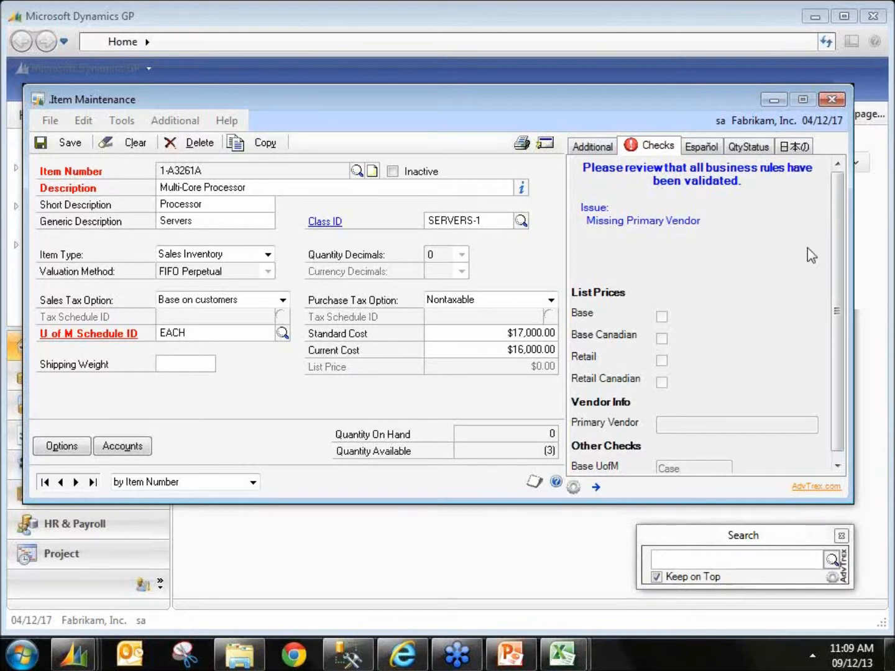
scroll(836, 292, down, 1)
click(622, 141)
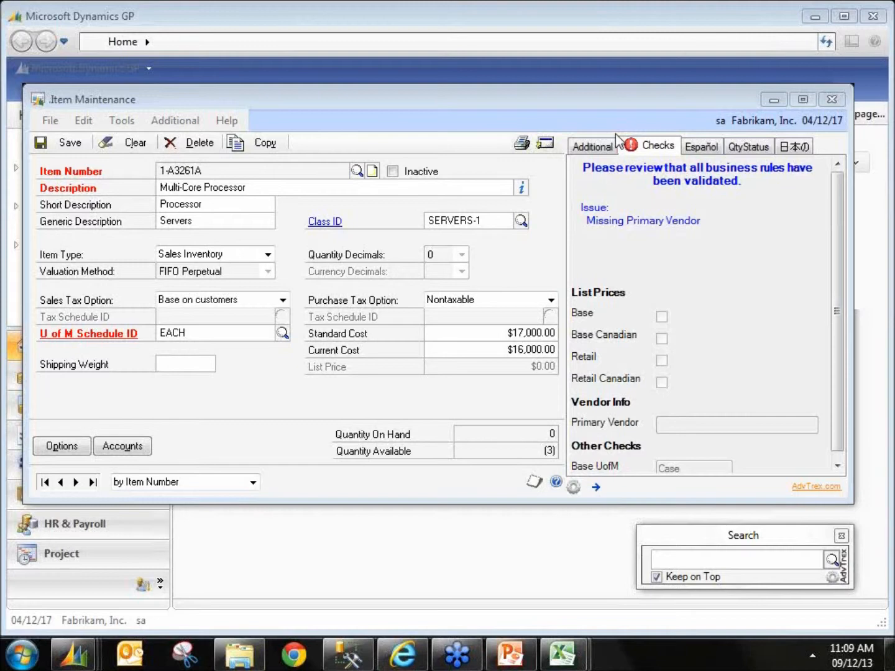
click(687, 147)
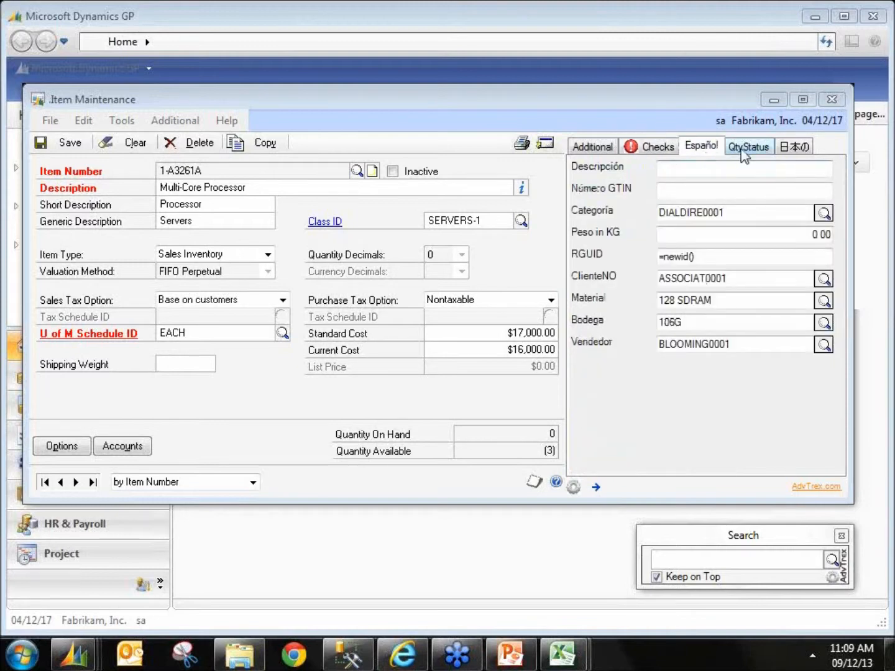
click(823, 214)
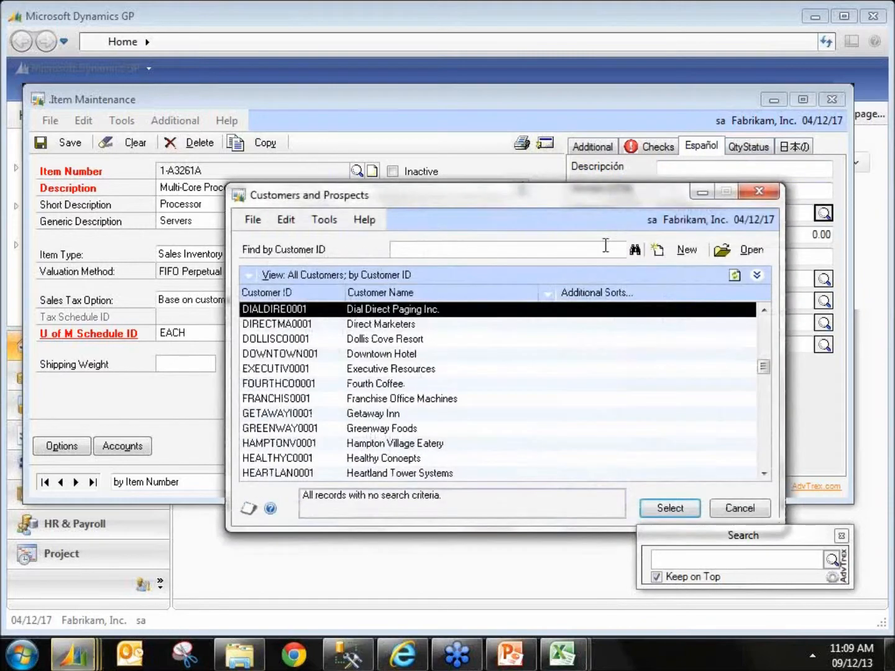
click(758, 194)
click(748, 150)
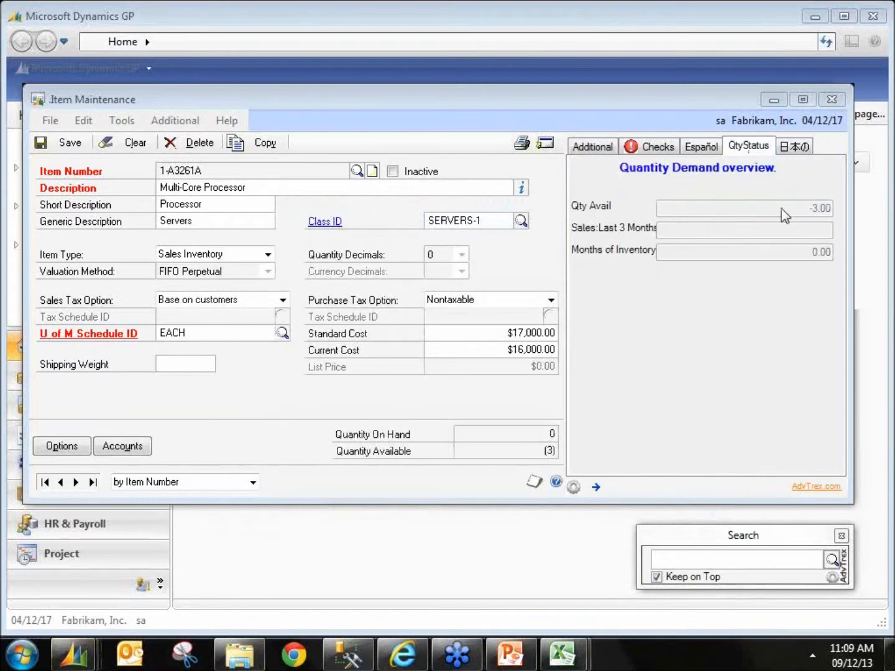
click(793, 147)
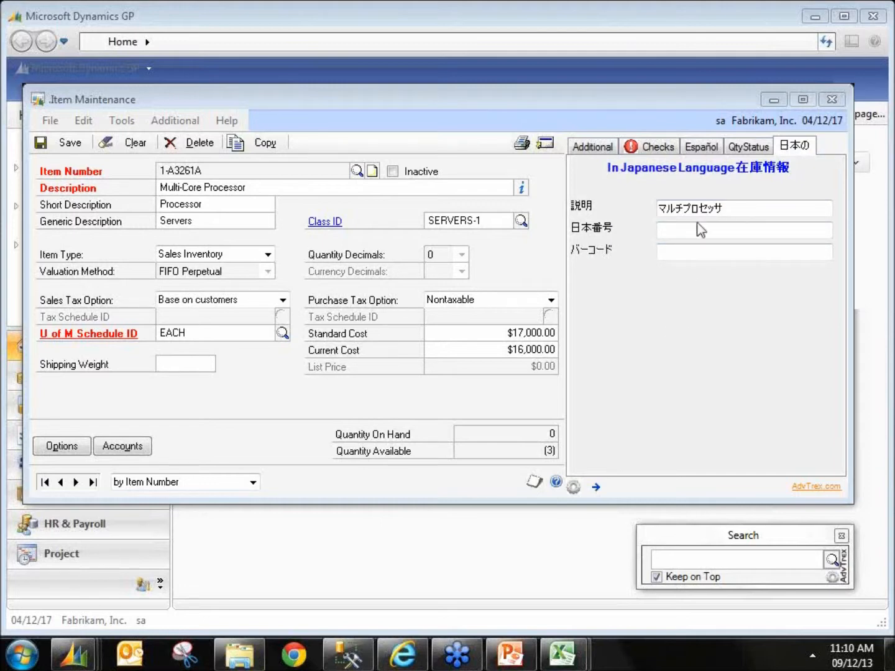
Step: Try to paste part of the Japanese description into the item's Description field, then delete the pasted text
drag(692, 208, 725, 207)
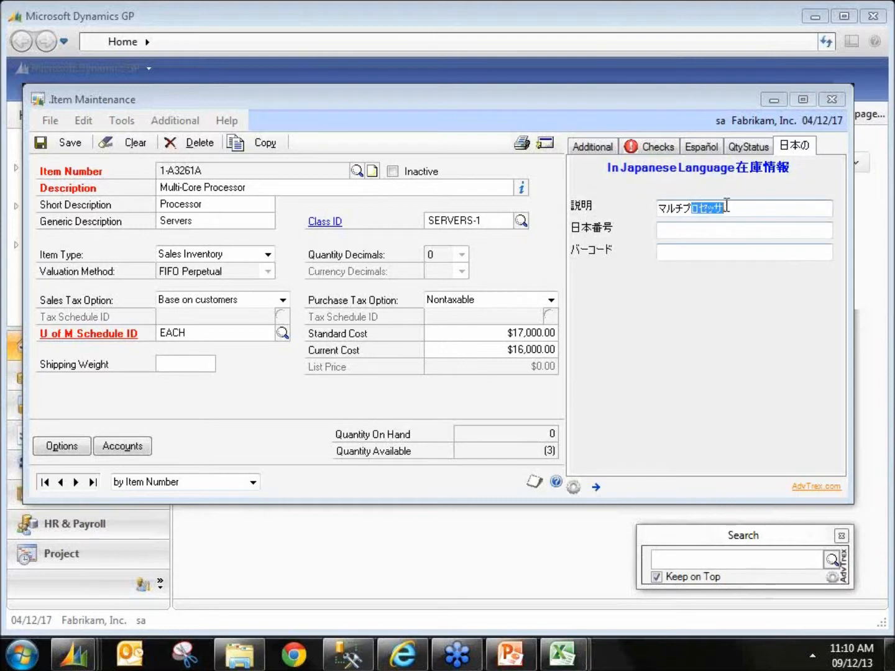
click(261, 187)
click(268, 187)
text(????)
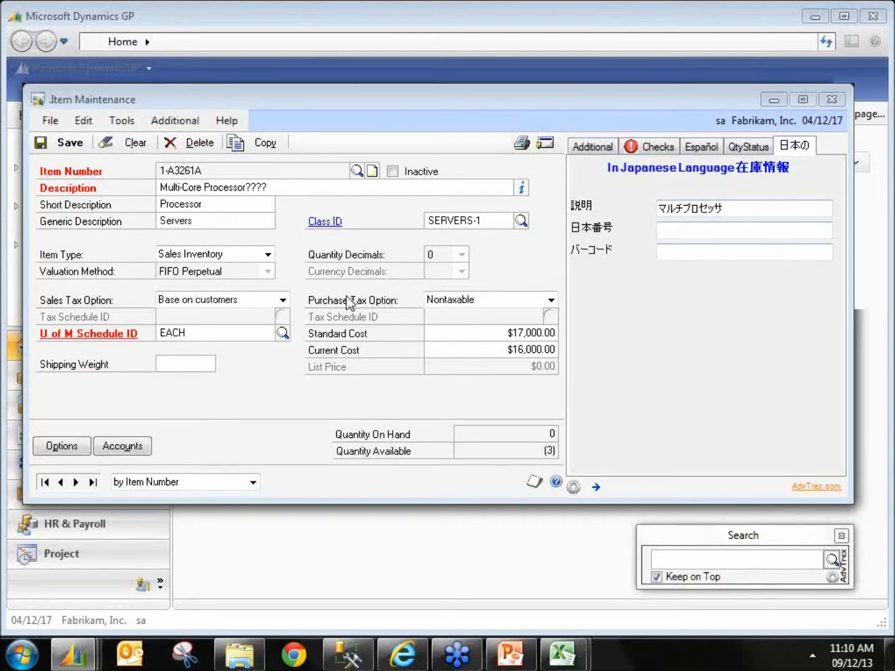
text(;)
key(BackSpace)
key(BackSpace)
key(BackSpace)
key(BackSpace)
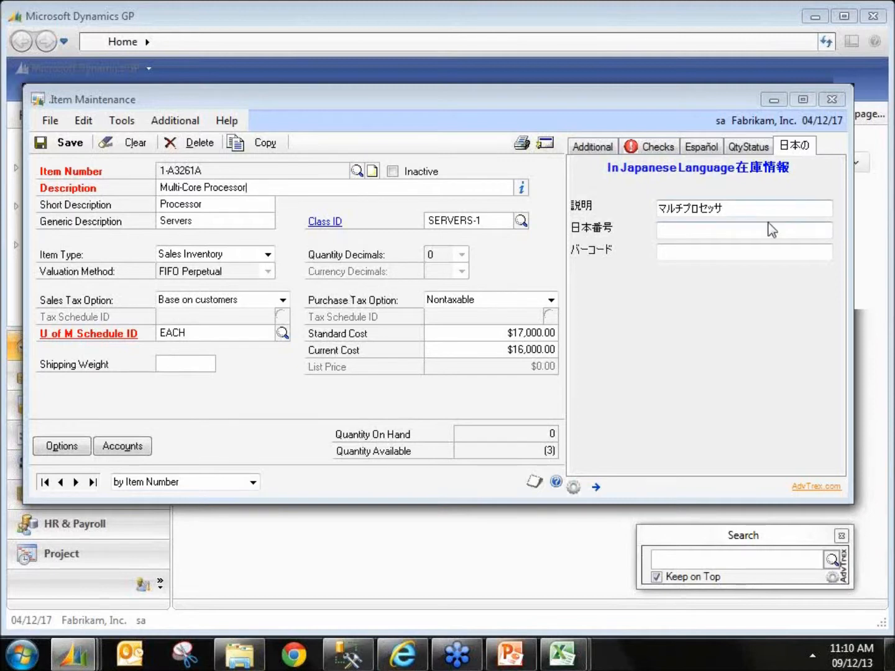
Step: Save the item record and close Item Maintenance
click(758, 205)
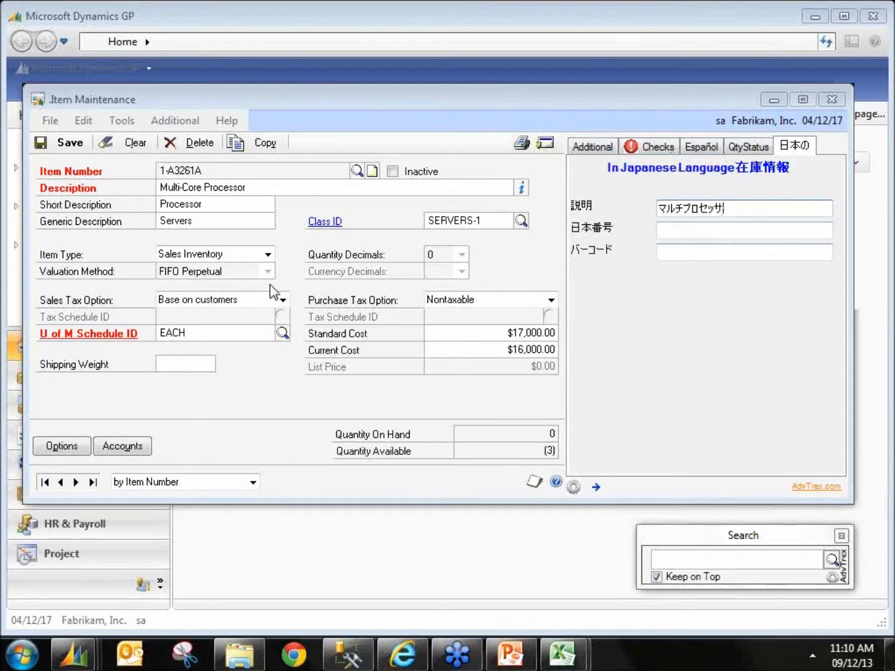
click(62, 144)
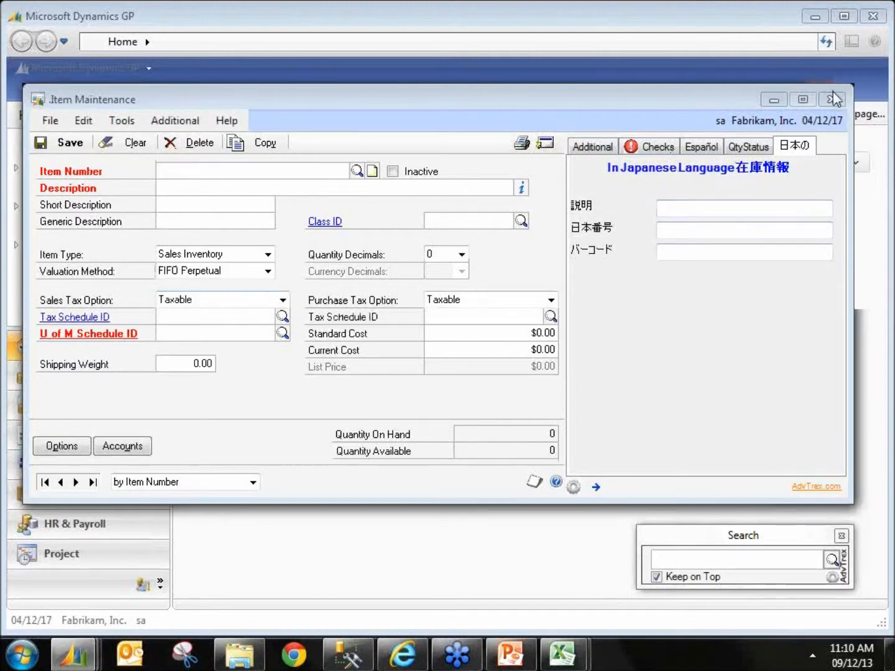
click(832, 98)
Step: Open Customer Maintenance from the Sales cards and reposition its window
click(220, 93)
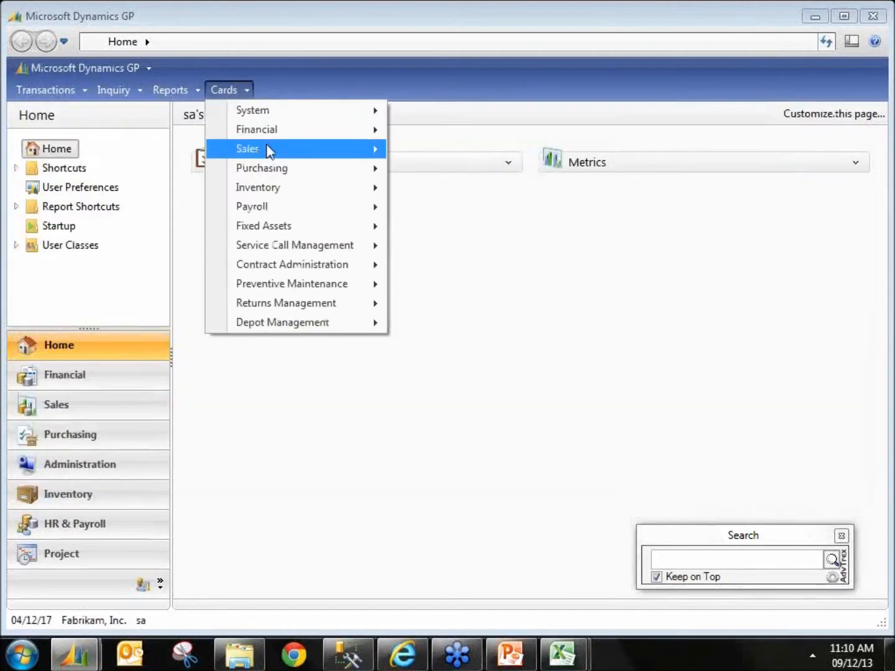
mouse_move(268, 151)
click(439, 149)
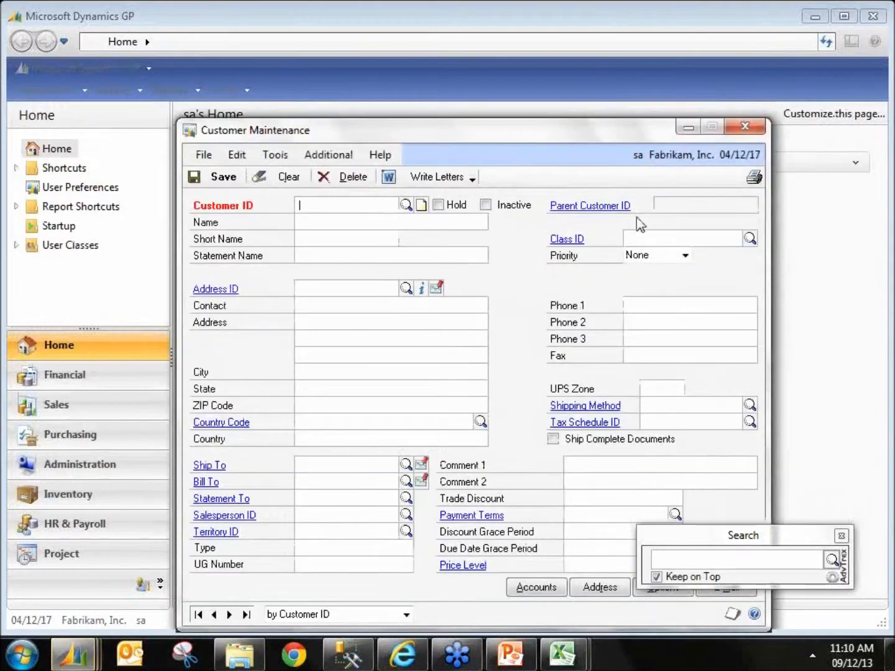
drag(559, 129, 455, 93)
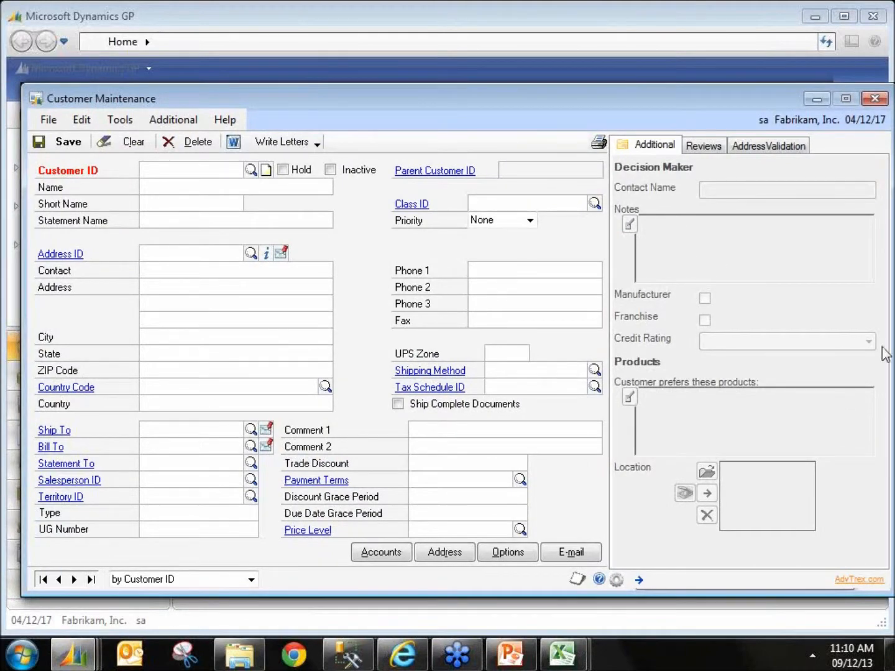
Step: Open the TitaniumGP Control settings for Customer Maintenance, review the panel size options, and close it
click(616, 580)
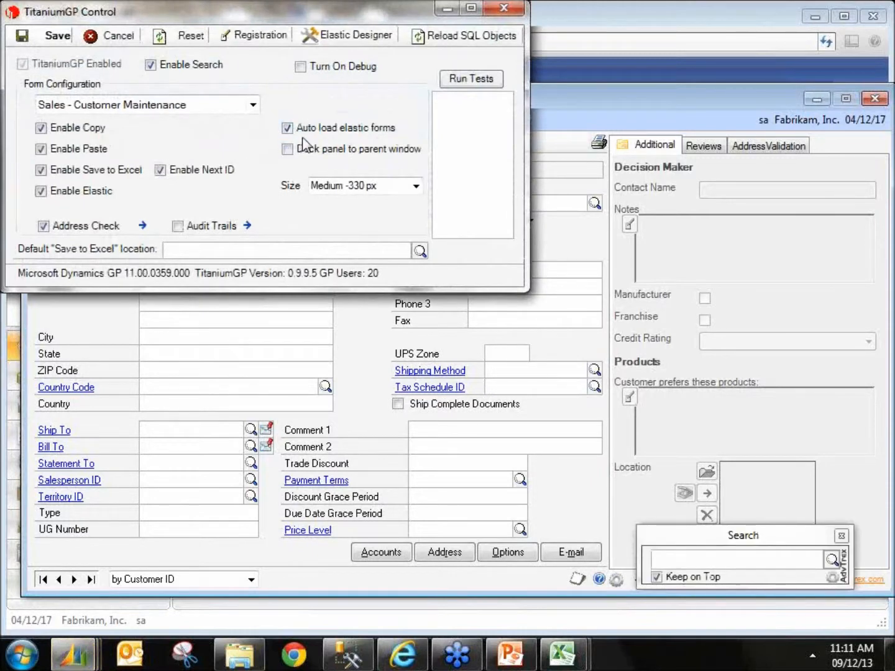
click(416, 186)
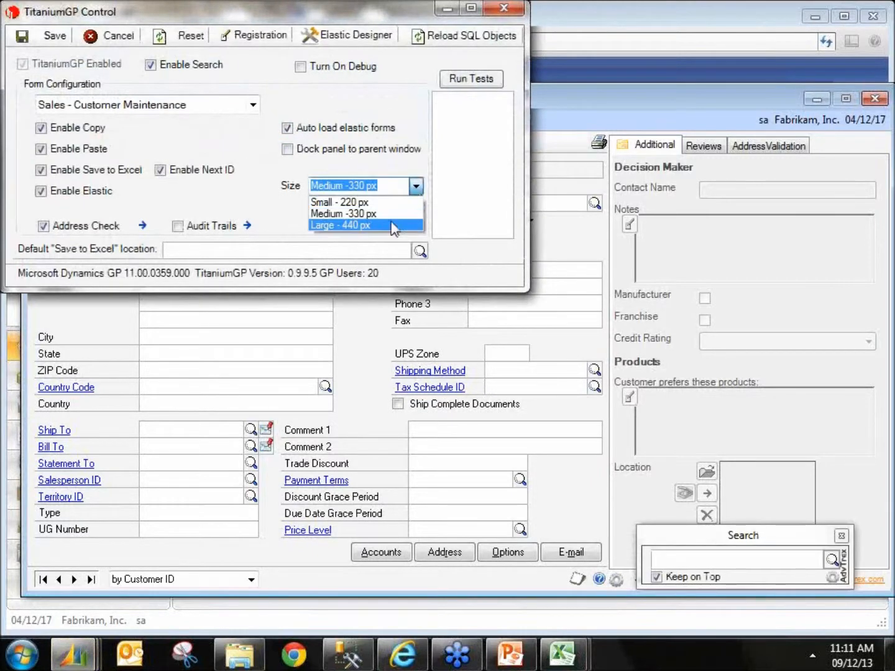
click(503, 9)
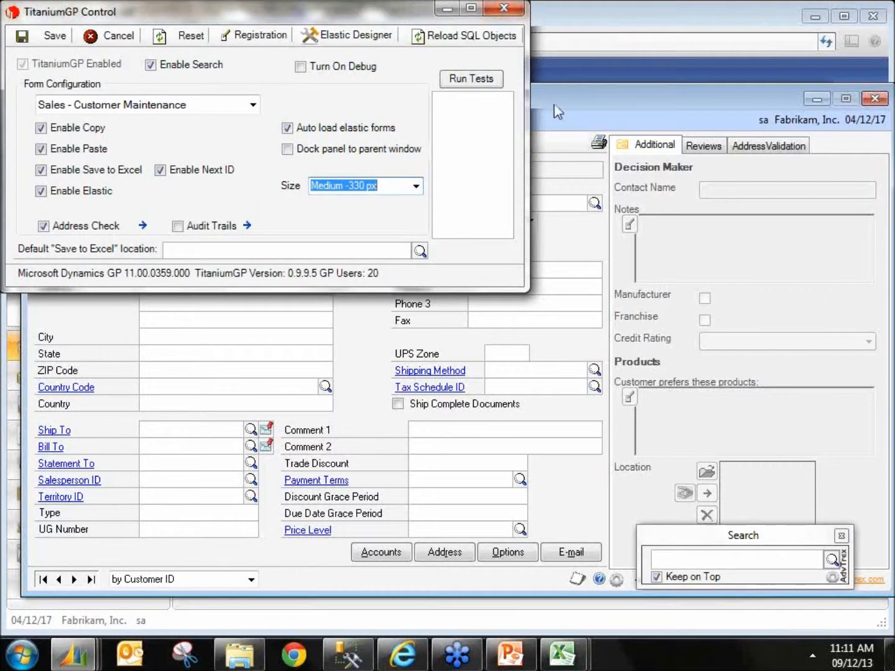
click(501, 9)
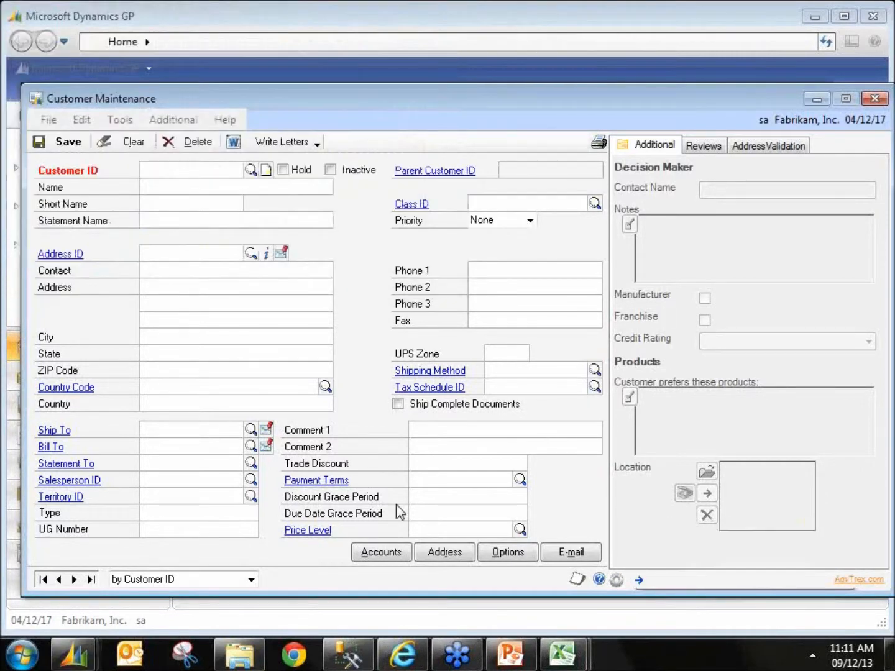
Step: Load the first customer record and open its attached Adobe Acrobat W-9 document, then close the PDF
click(74, 578)
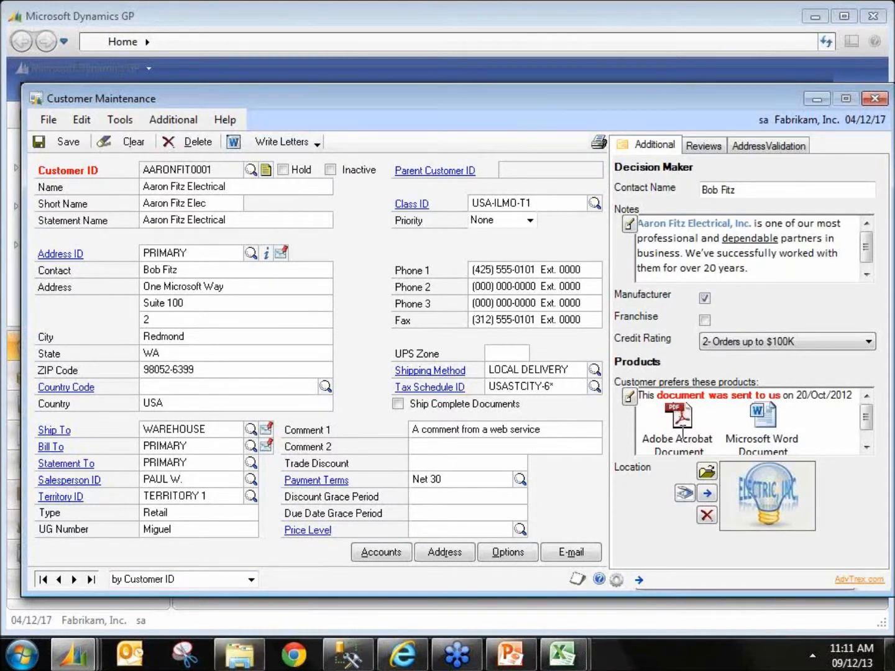
double_click(682, 431)
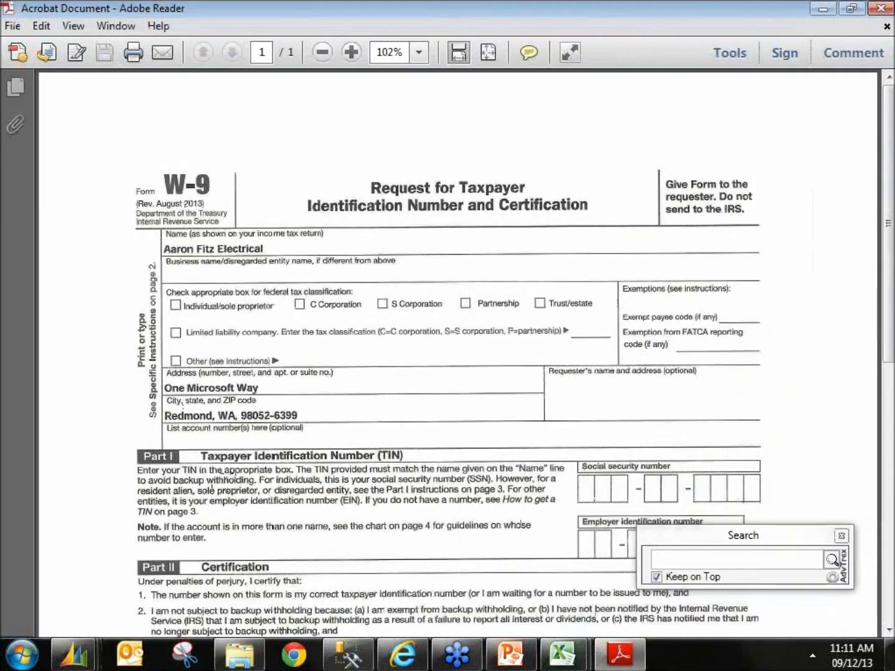
click(880, 8)
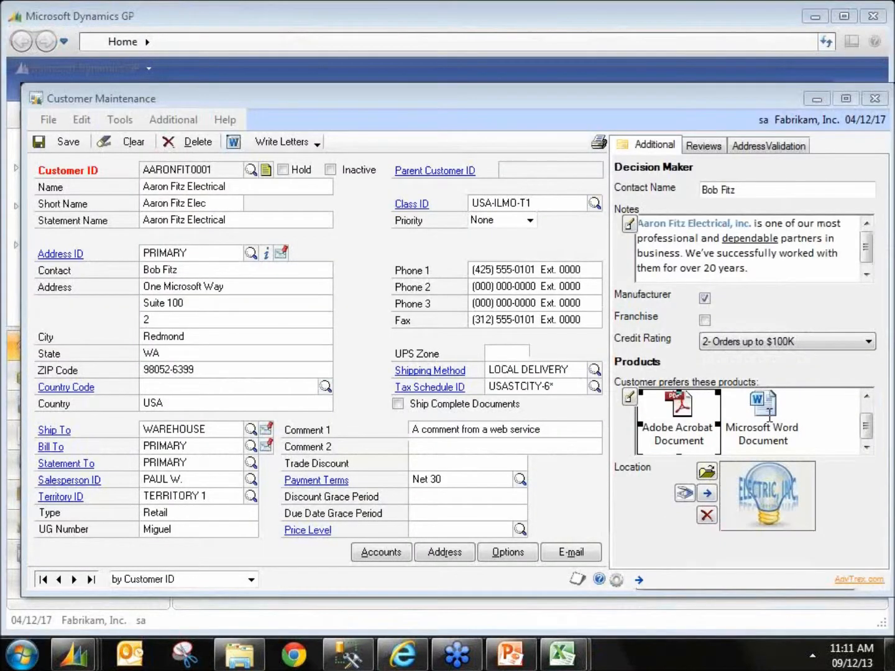
Step: Open the customer's attached Word credit application and close it without saving
double_click(769, 415)
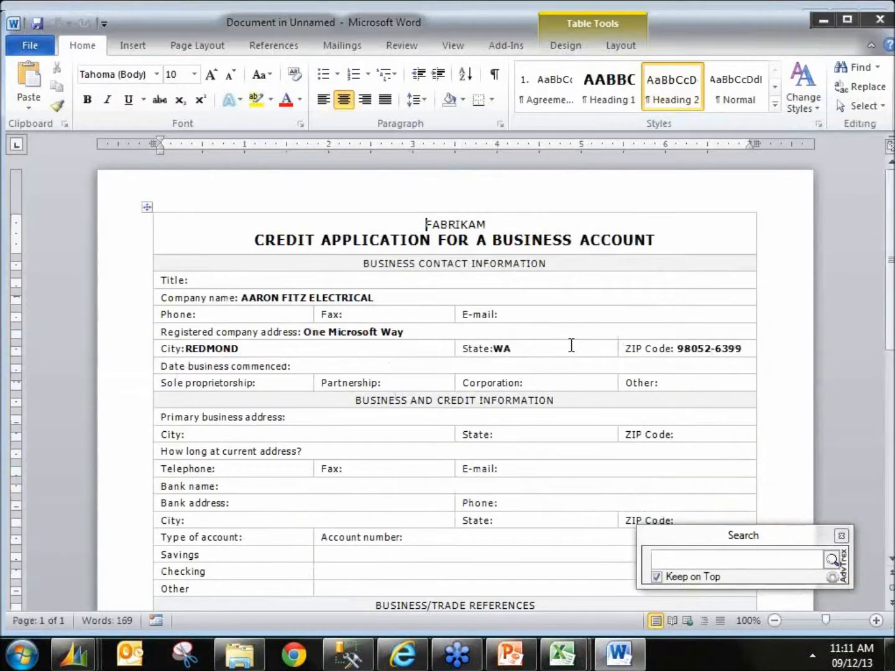
click(870, 23)
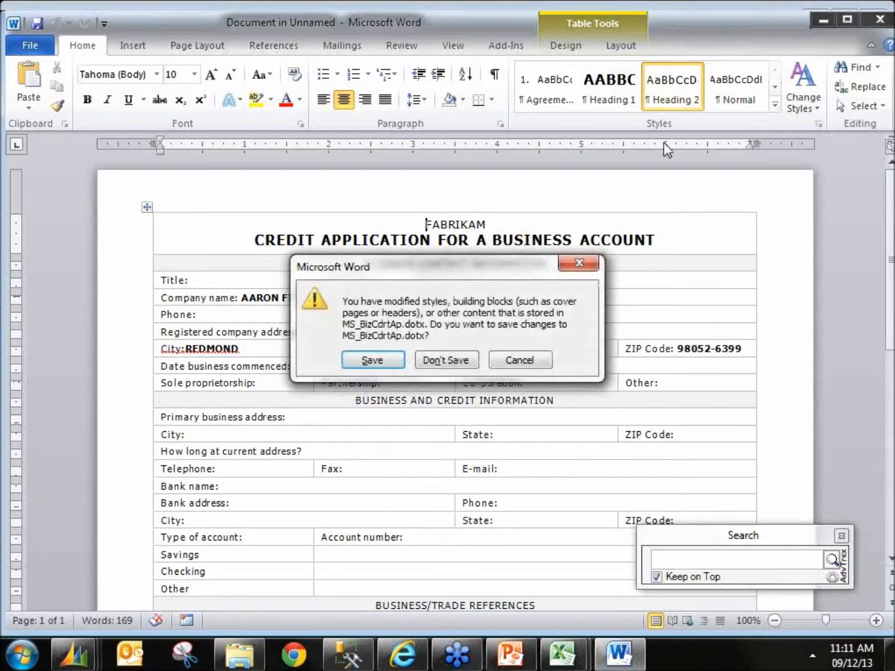
click(447, 359)
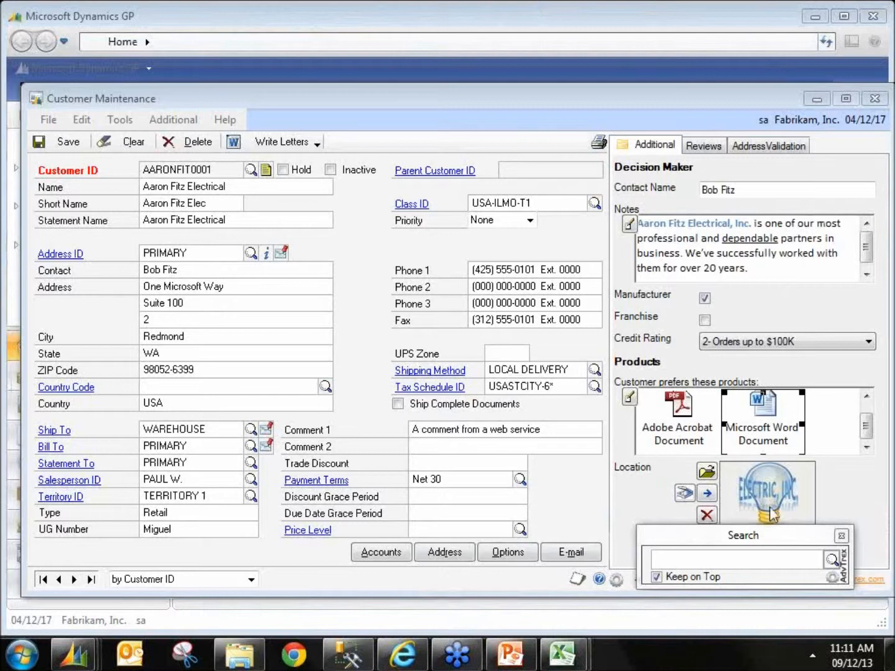
Step: Show the Reviews tab and step through the customer records to the last one, saving changes when asked
click(702, 147)
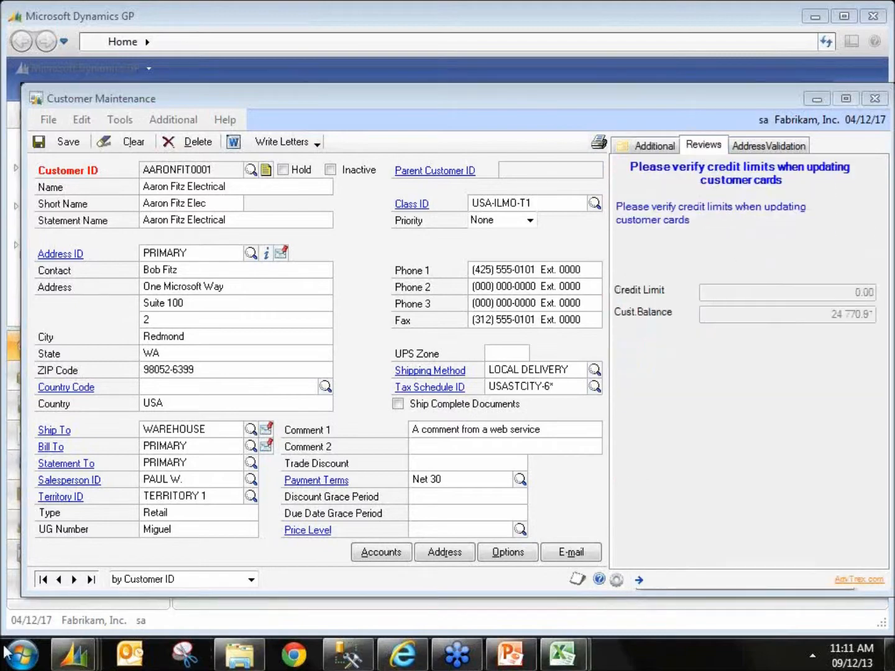
click(75, 579)
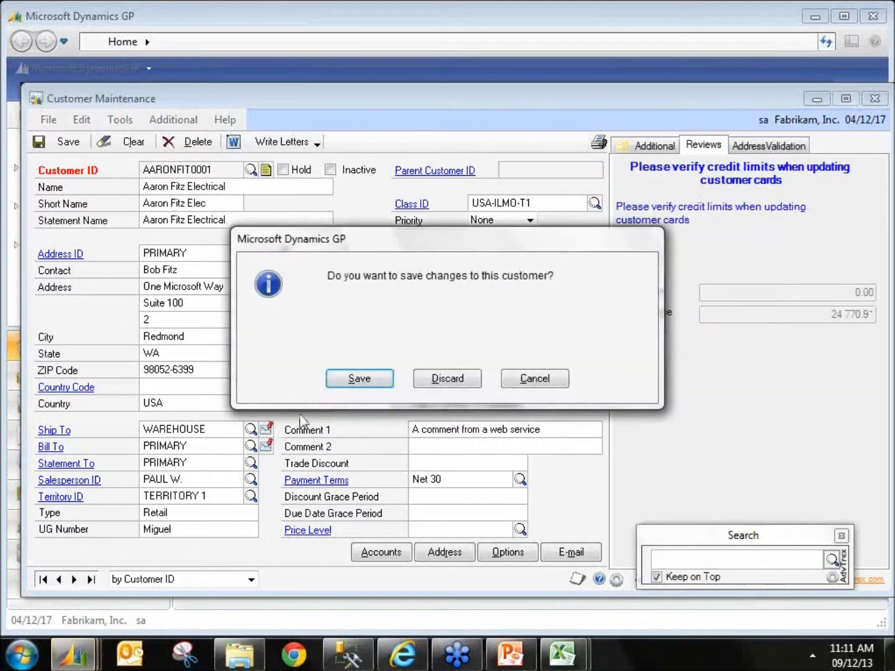
click(344, 384)
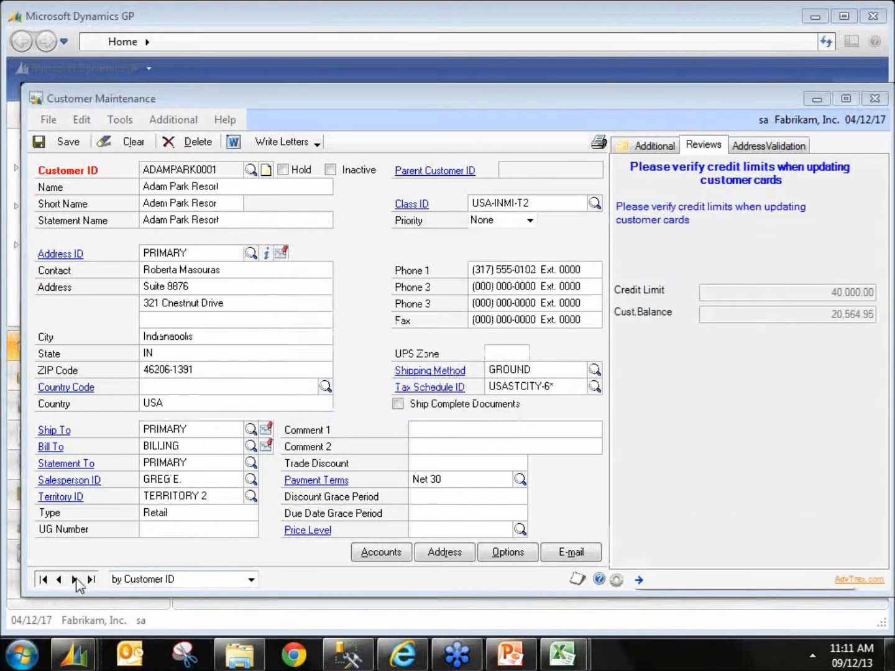
click(75, 579)
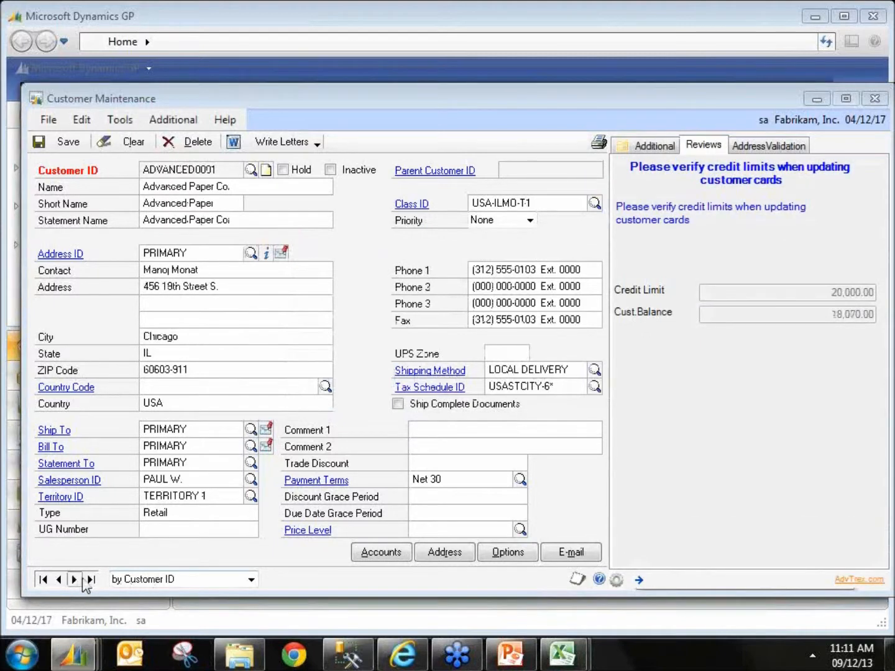
click(91, 579)
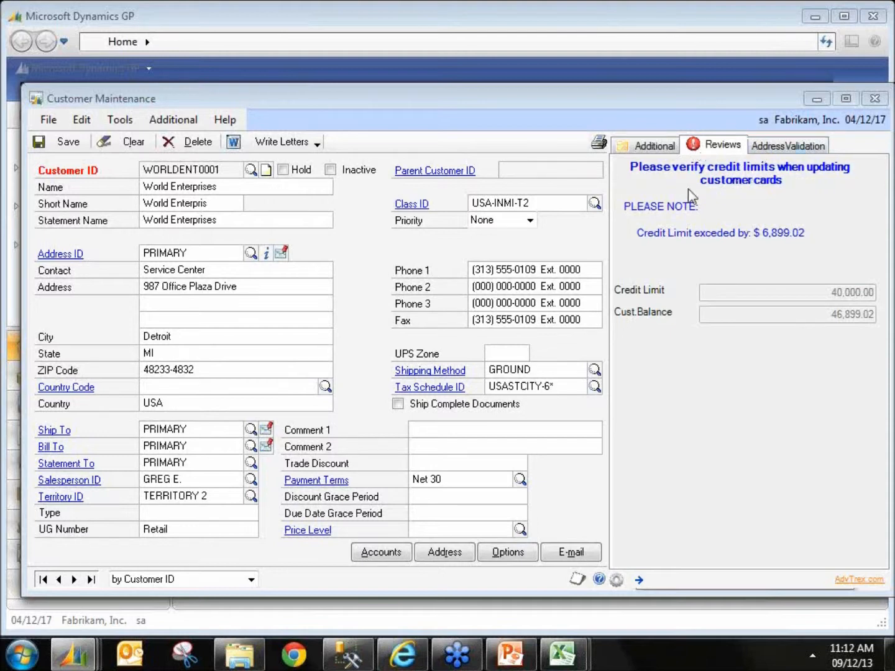
click(787, 147)
click(847, 175)
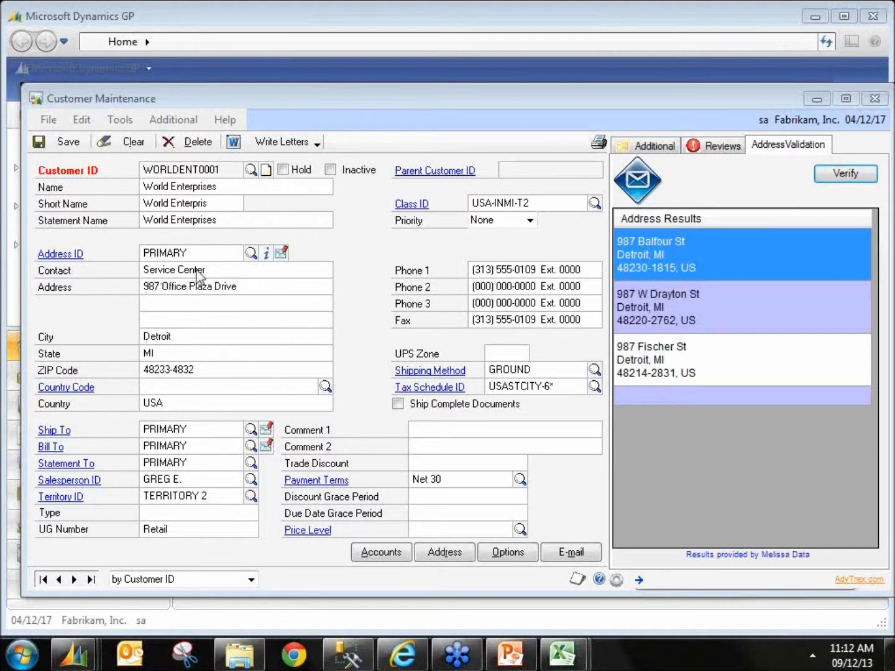
double_click(673, 314)
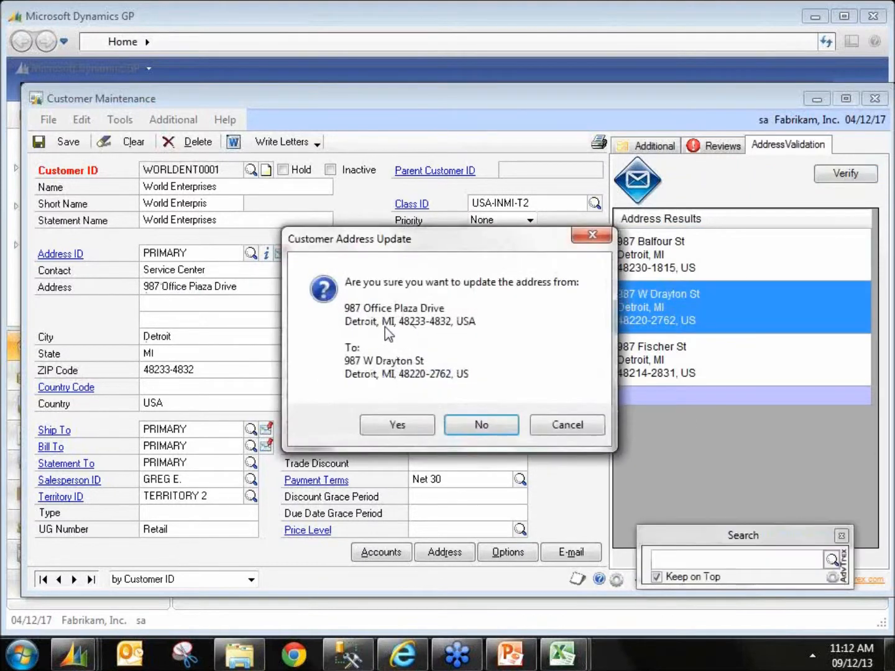
click(567, 429)
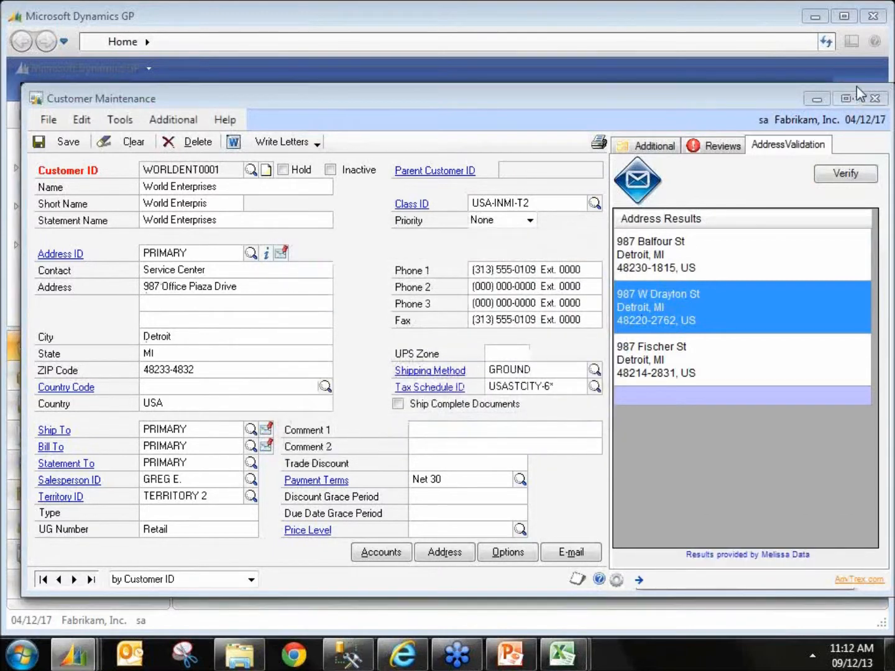
Step: Close Customer Maintenance and open Payables Transaction Entry from the Transactions menu, repositioning its window
click(873, 98)
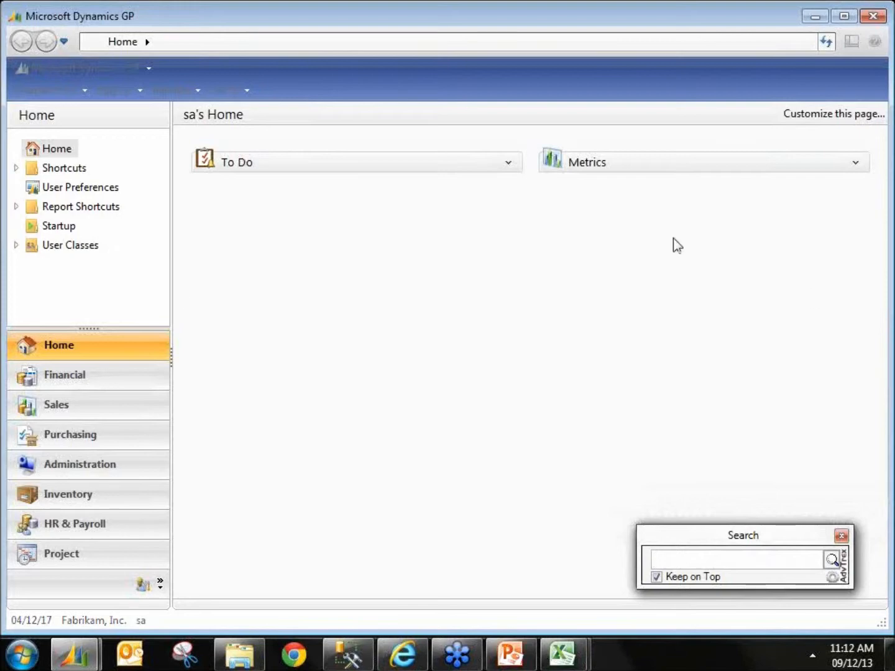
click(56, 90)
click(55, 93)
mouse_move(150, 153)
click(290, 321)
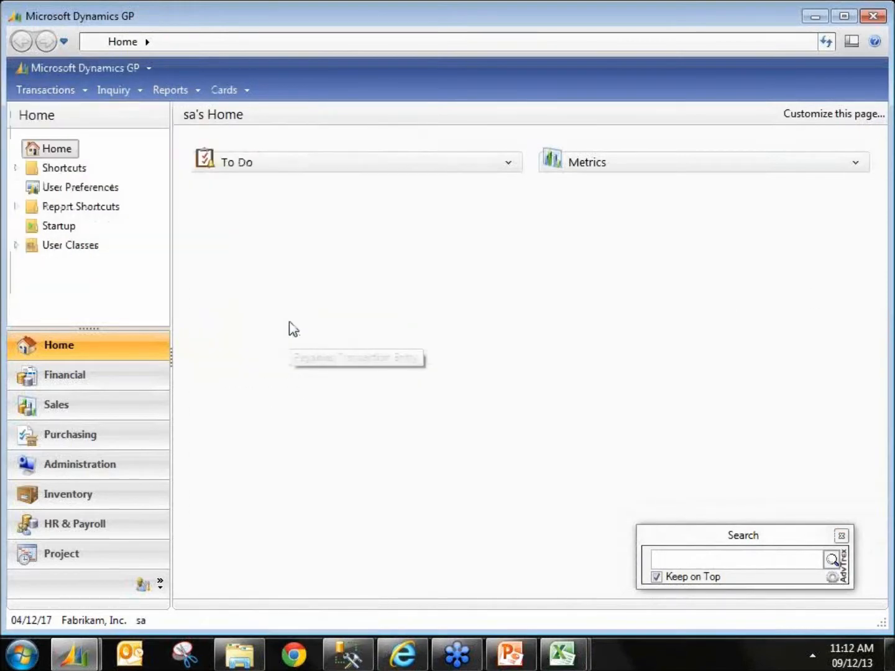
drag(416, 117, 283, 84)
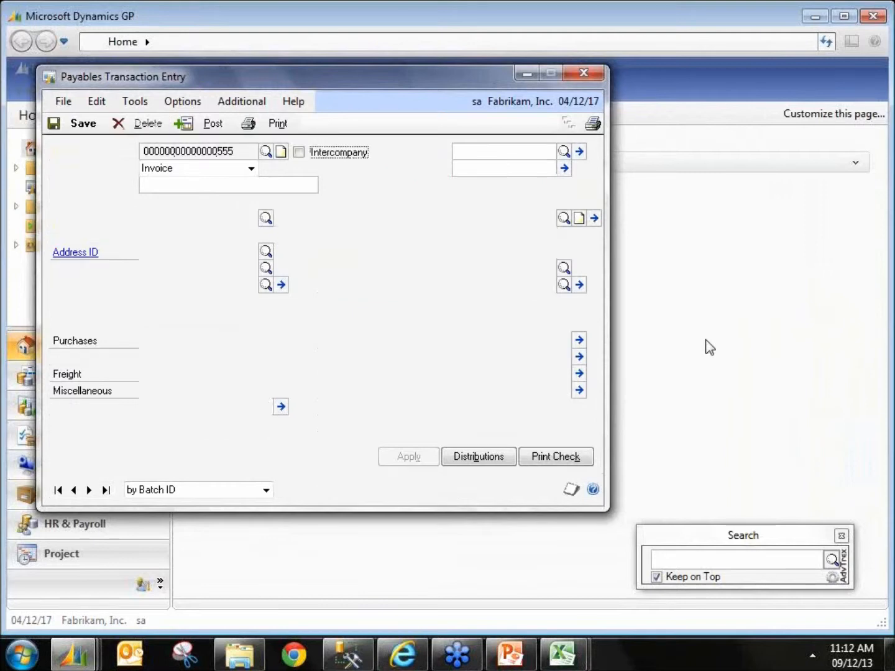
Step: Enter the description New Transaction and batch ID ML2013 for the payables invoice
key(Tab)
key(Tab)
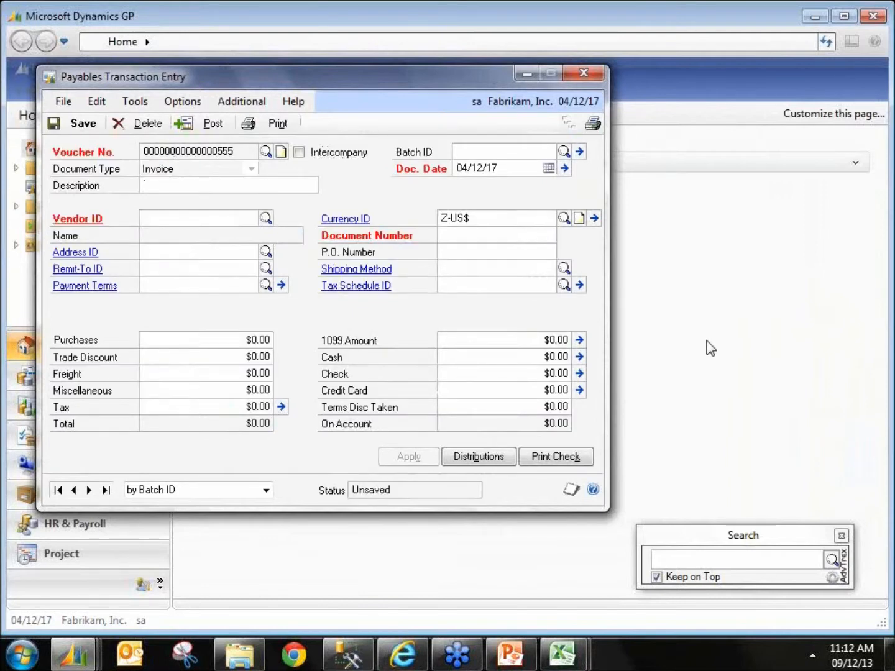
text(New Items)
key(Tab)
key(shift+Tab)
text(ML2013)
Step: Look up and select vendor ADVANCED0001 for the invoice
key(Tab)
key(Tab)
text(A)
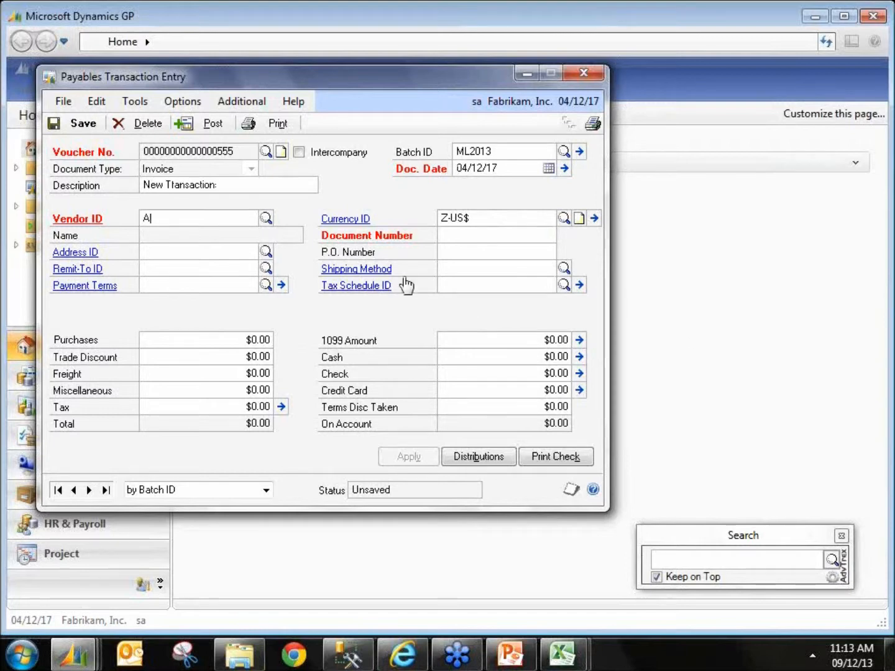
click(212, 245)
key(Tab)
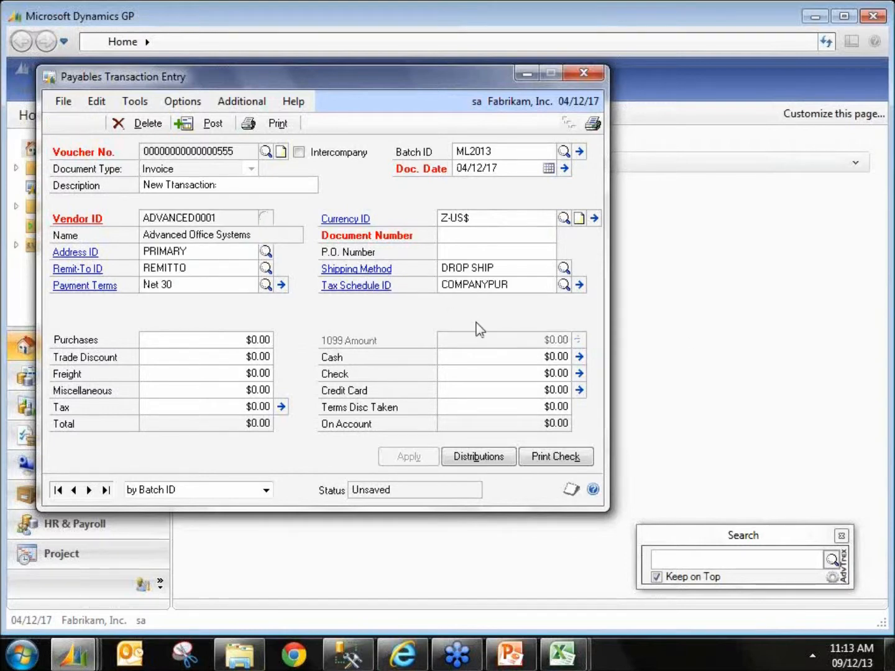
Step: Enter document number 123456 and a purchases amount of 1,500.00
text(12345)
click(207, 353)
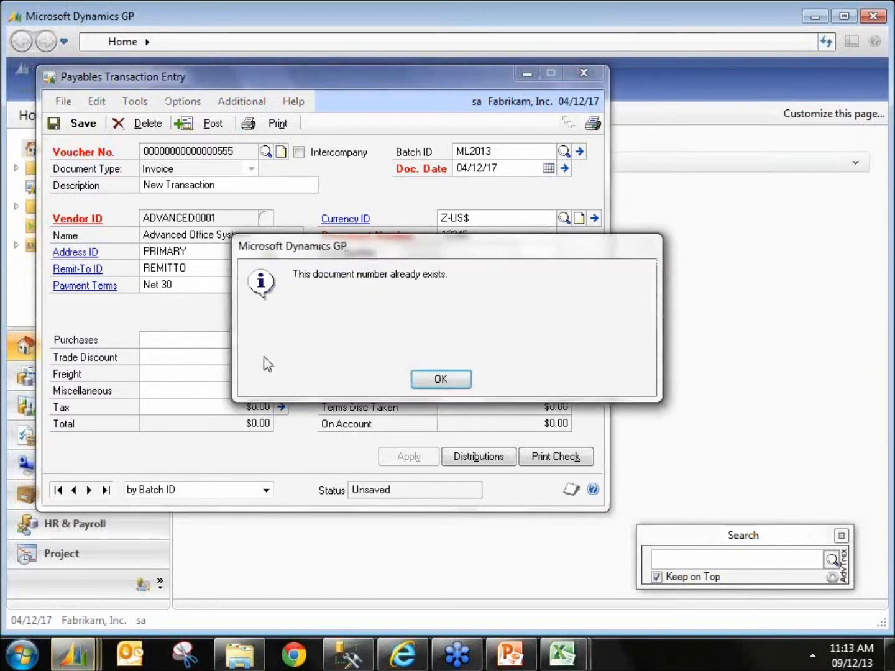
click(445, 386)
click(498, 241)
text(6)
key(Tab)
key(Tab)
key(Tab)
key(Tab)
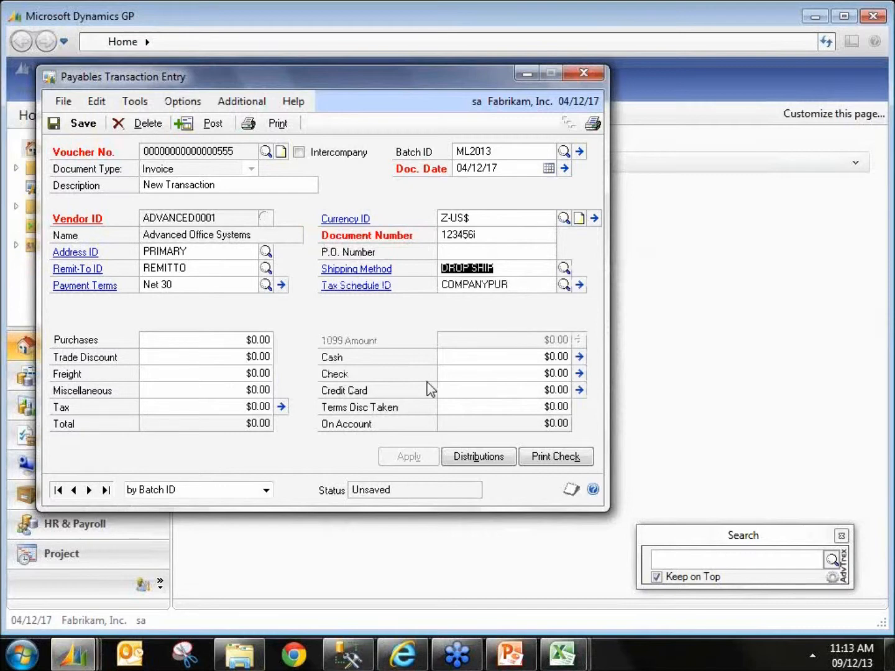
text(1500)
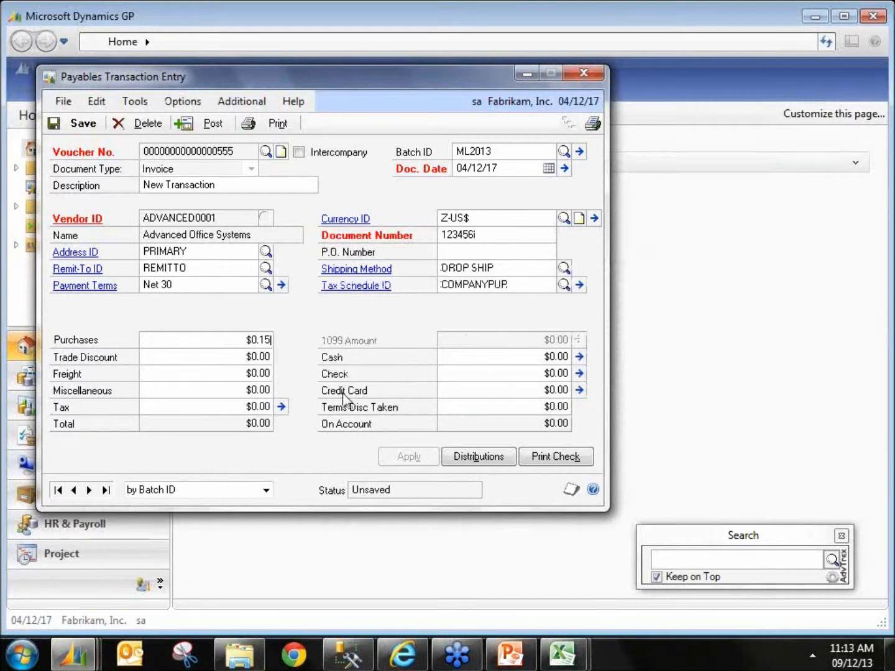
key(Tab)
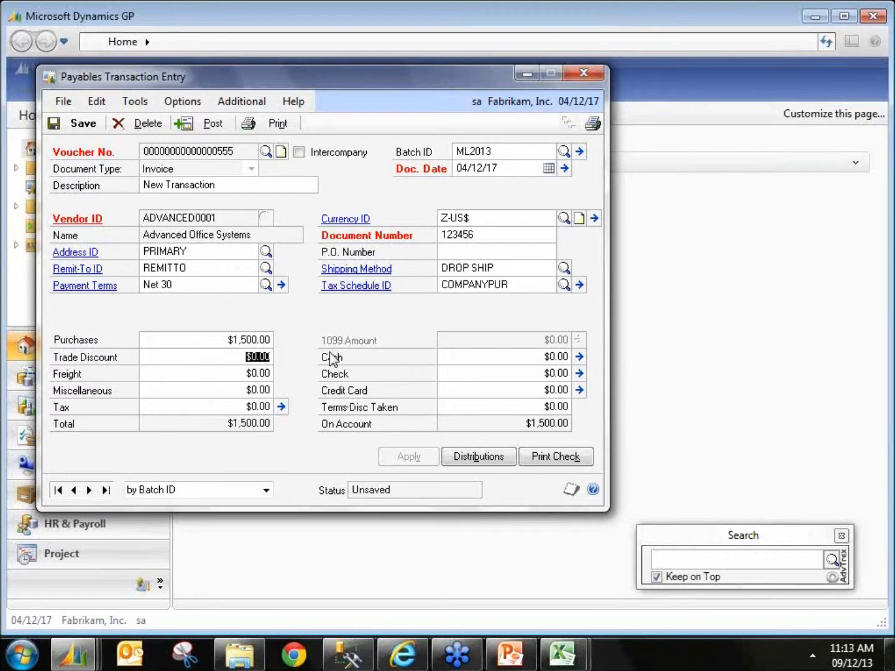
Step: Open the adv-Elastic panel on the Payables Transaction Entry window
click(243, 104)
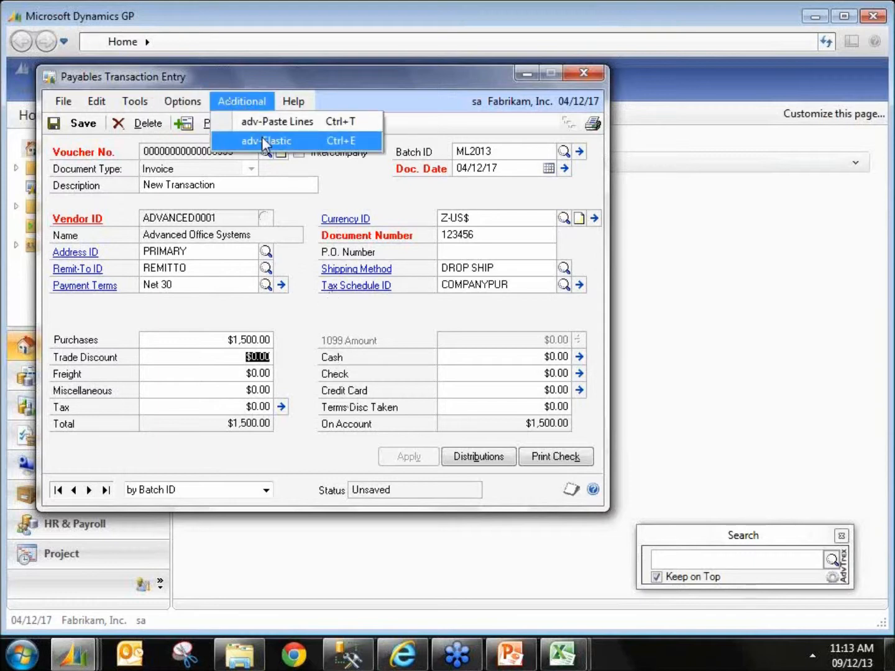
click(262, 142)
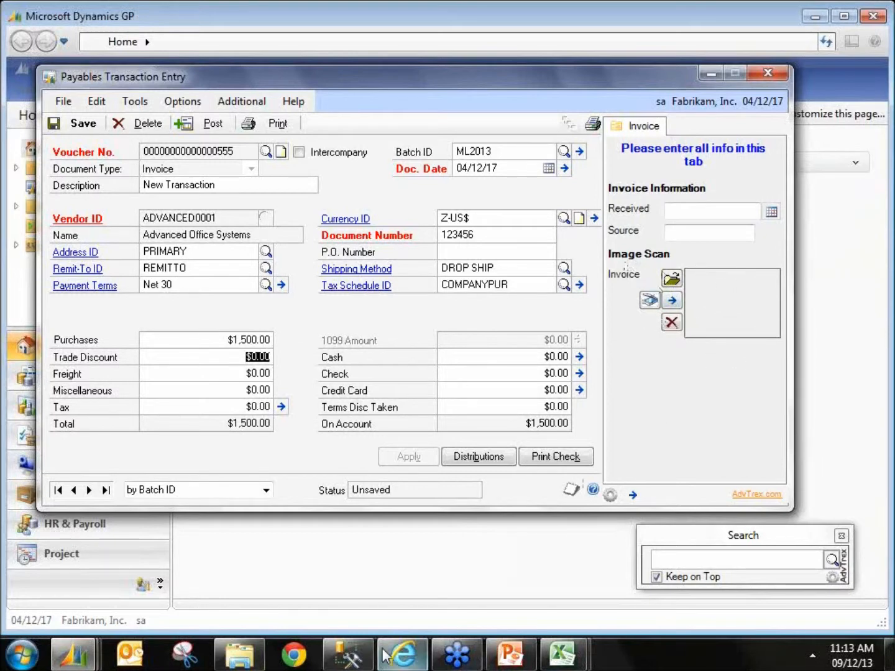
Step: Switch to SQL Server Management Studio, examine the CREATE TABLE script for adv_CustomerMaintenance_Additional, and minimize it
click(347, 650)
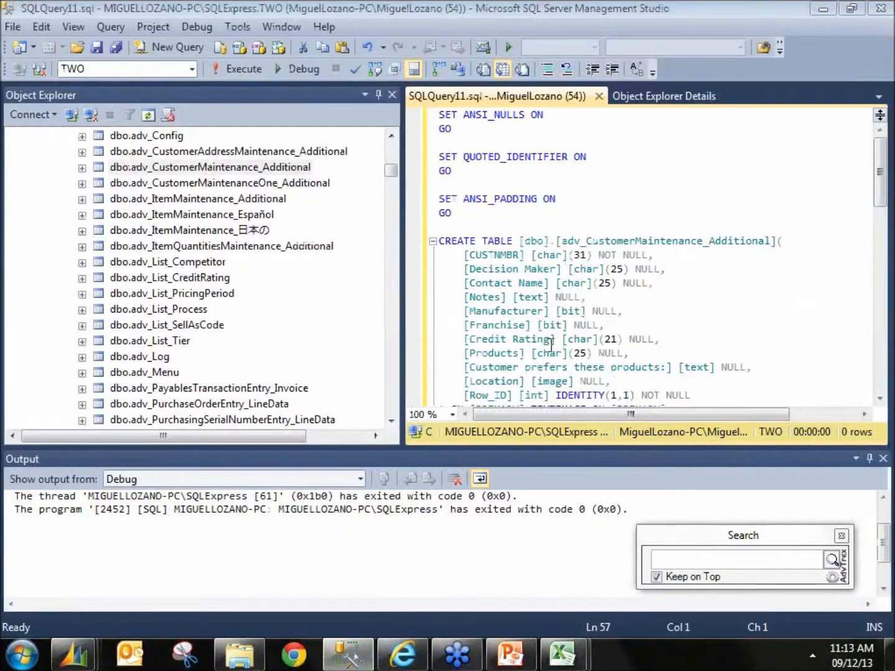
drag(684, 325, 440, 156)
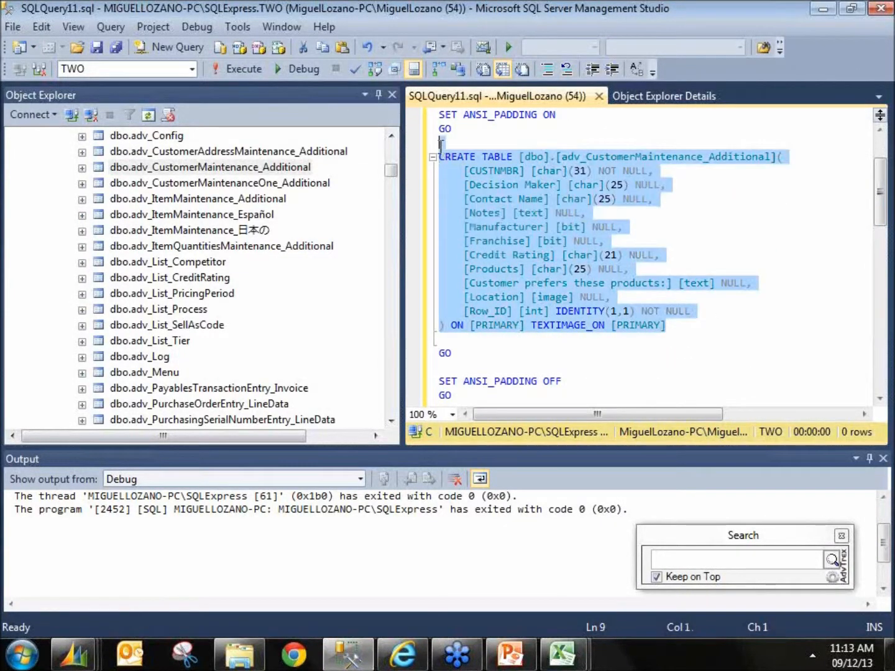
click(551, 241)
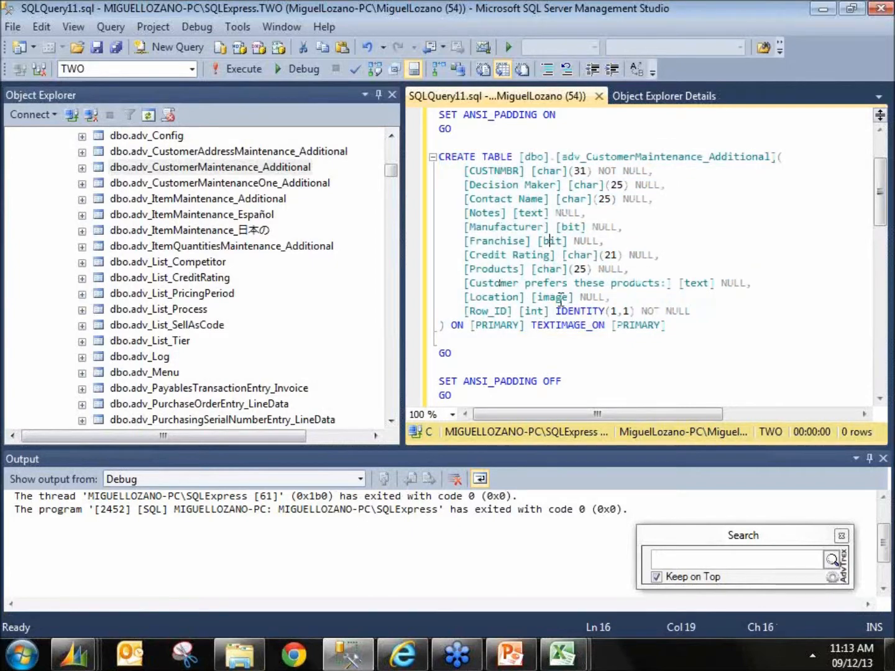
double_click(550, 297)
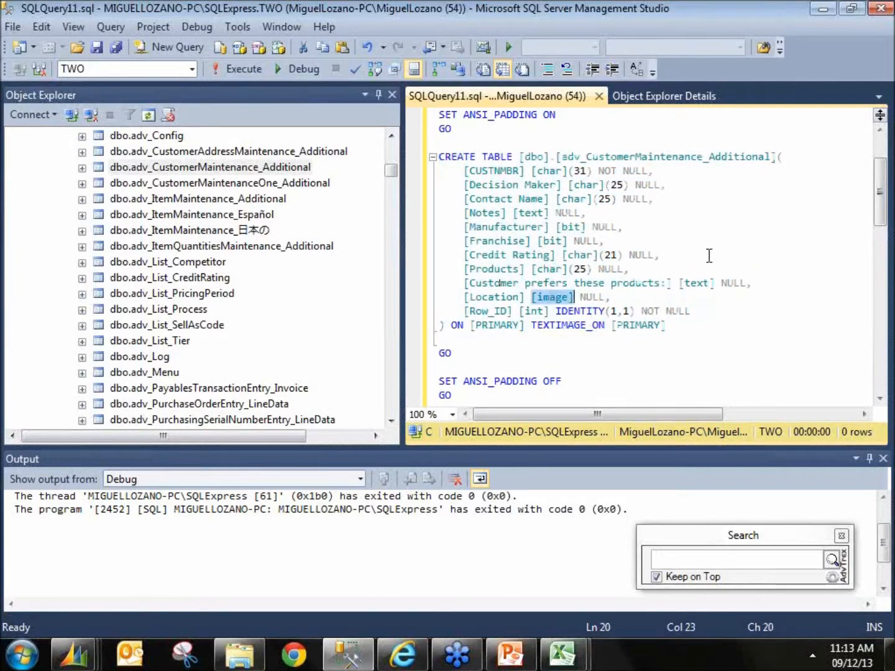
click(823, 9)
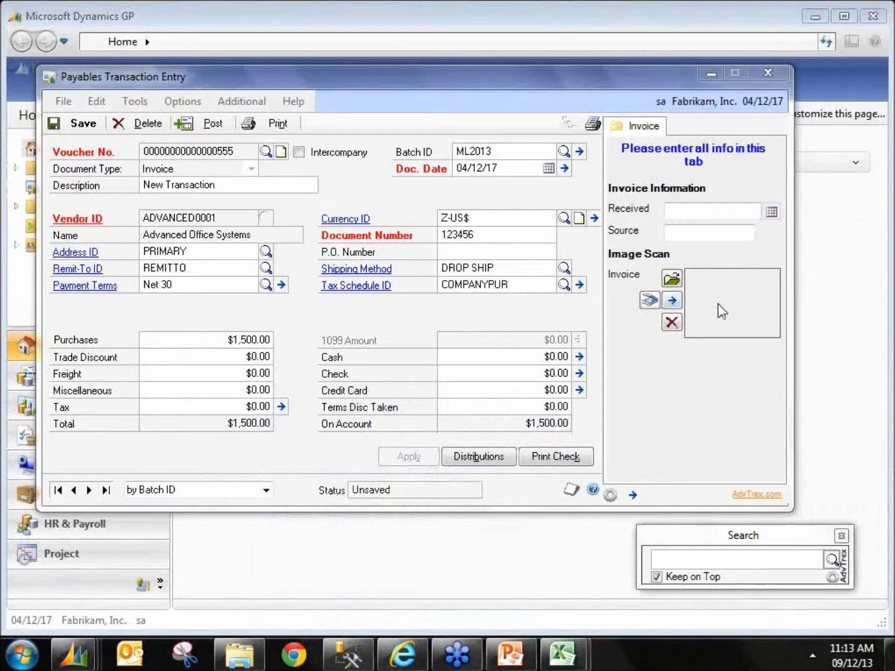
Step: Scan an invoice into the Invoice tab's image field with Show Progress enabled, then close the scanner
click(649, 304)
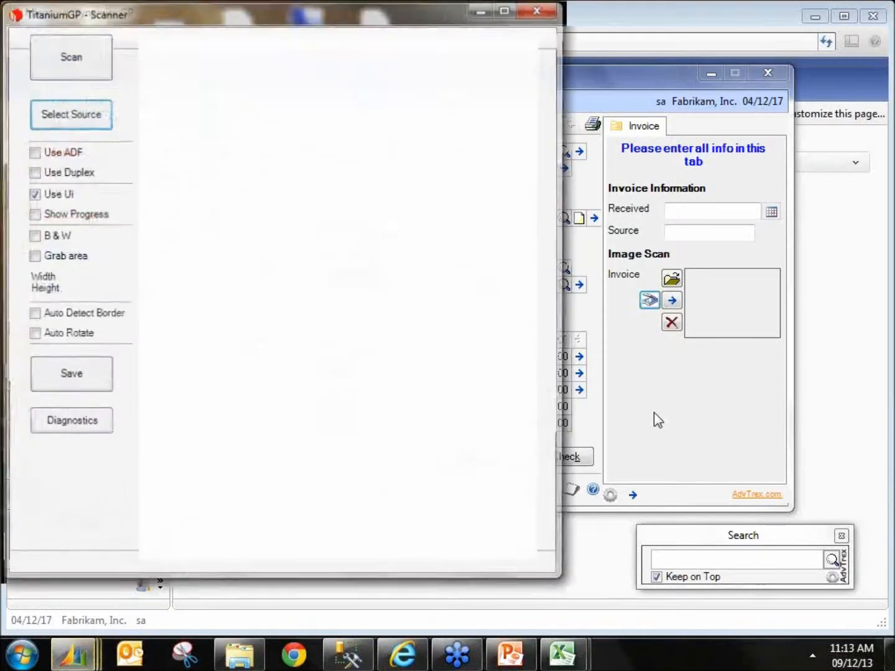
click(34, 214)
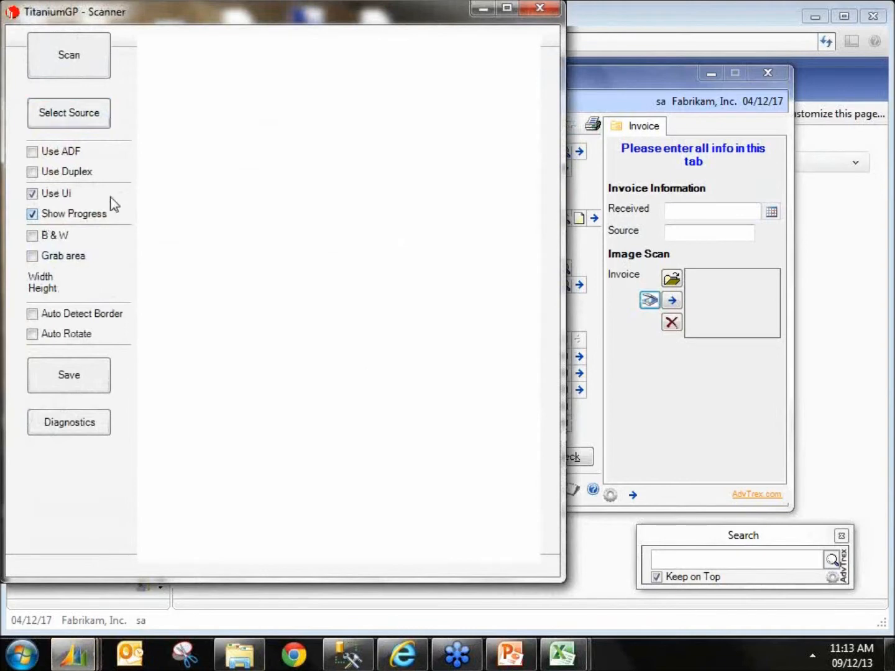
click(70, 59)
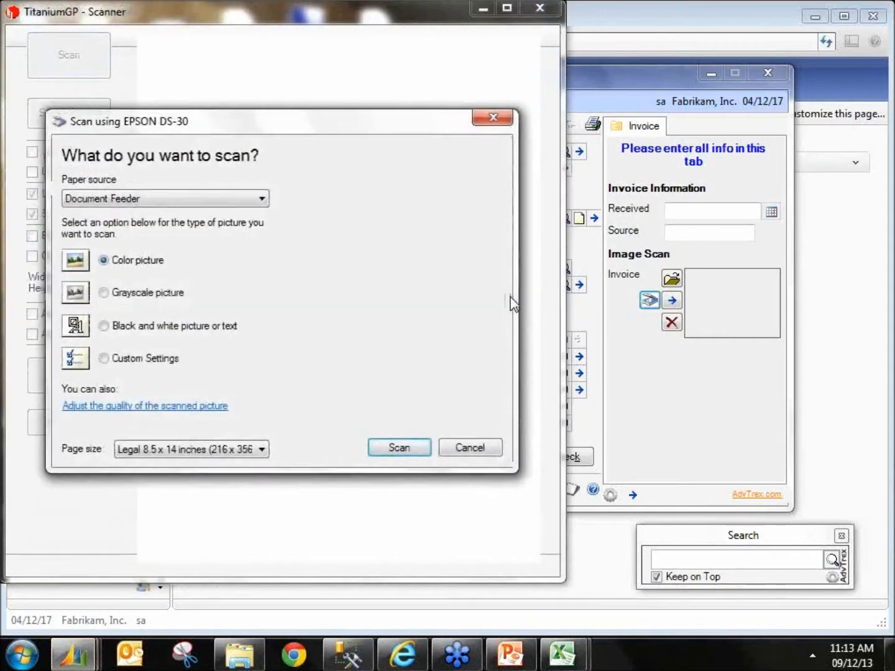
click(412, 450)
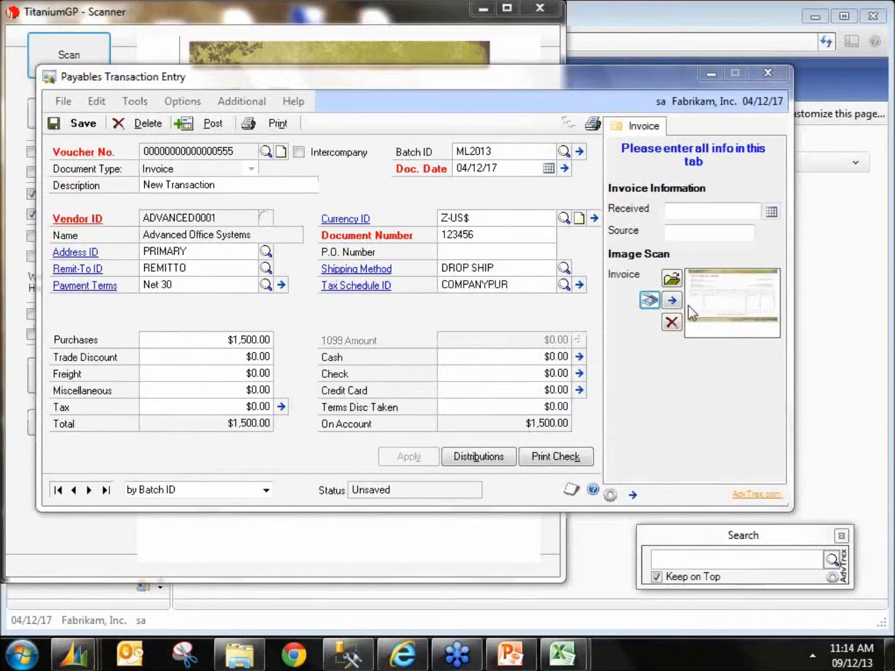
click(311, 18)
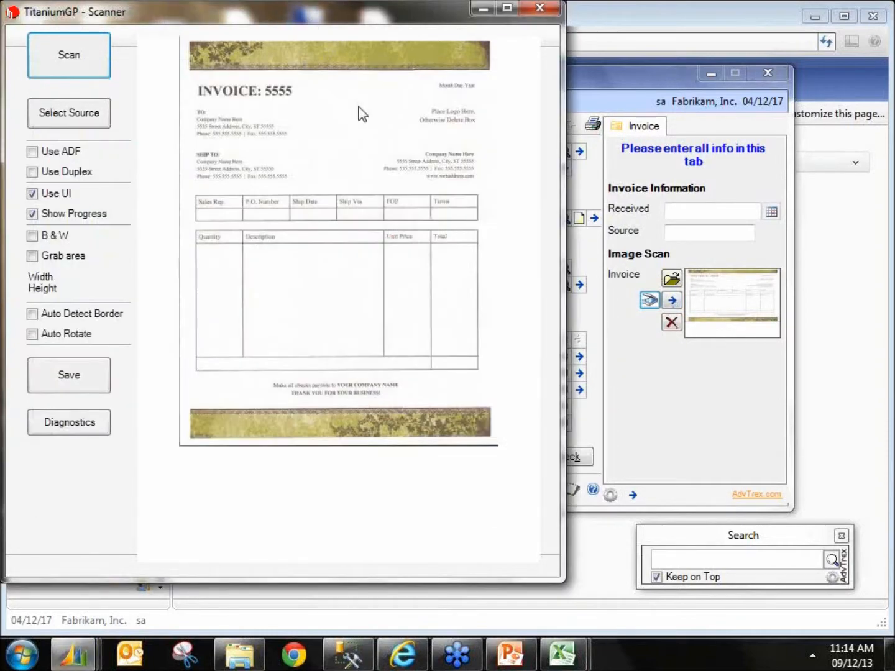
click(540, 7)
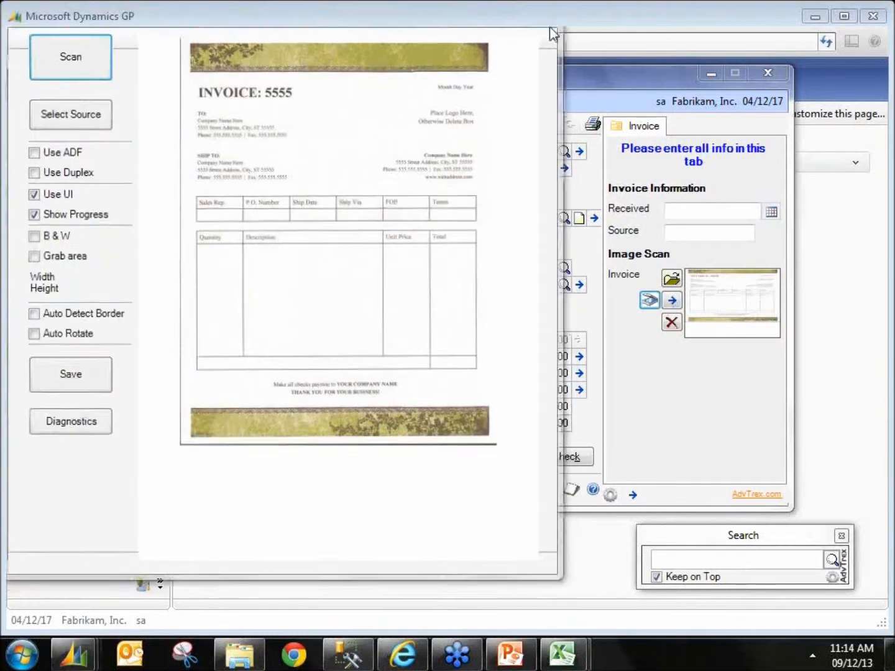
Step: Open the scanned invoice image, stretch it to fit the window, and close it
click(673, 301)
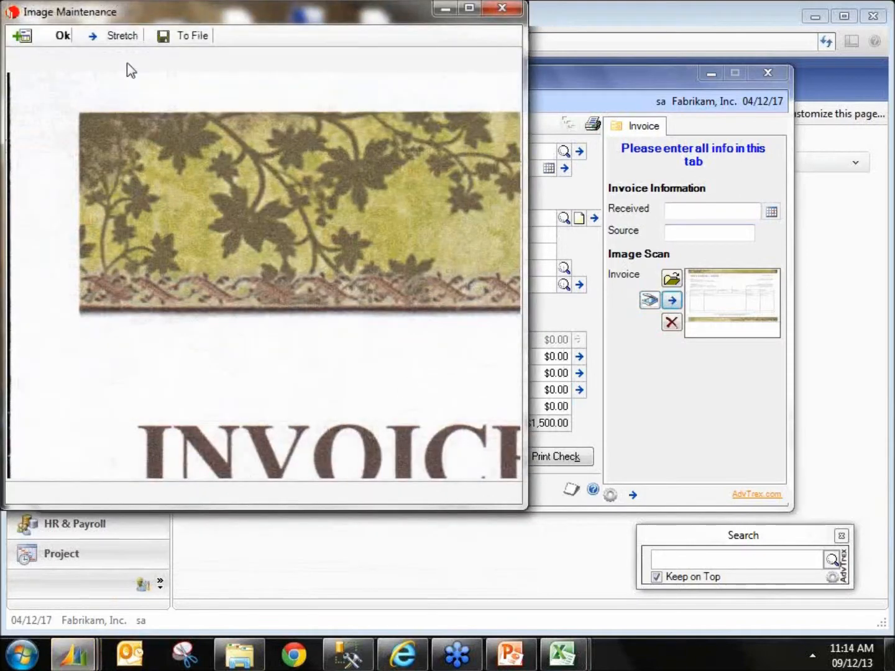
drag(525, 507, 514, 629)
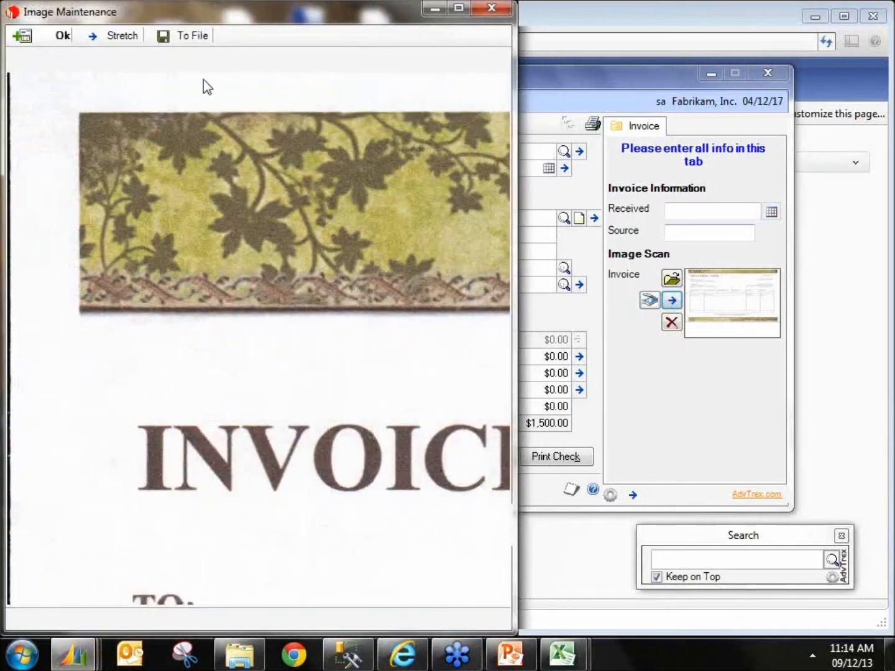
click(121, 36)
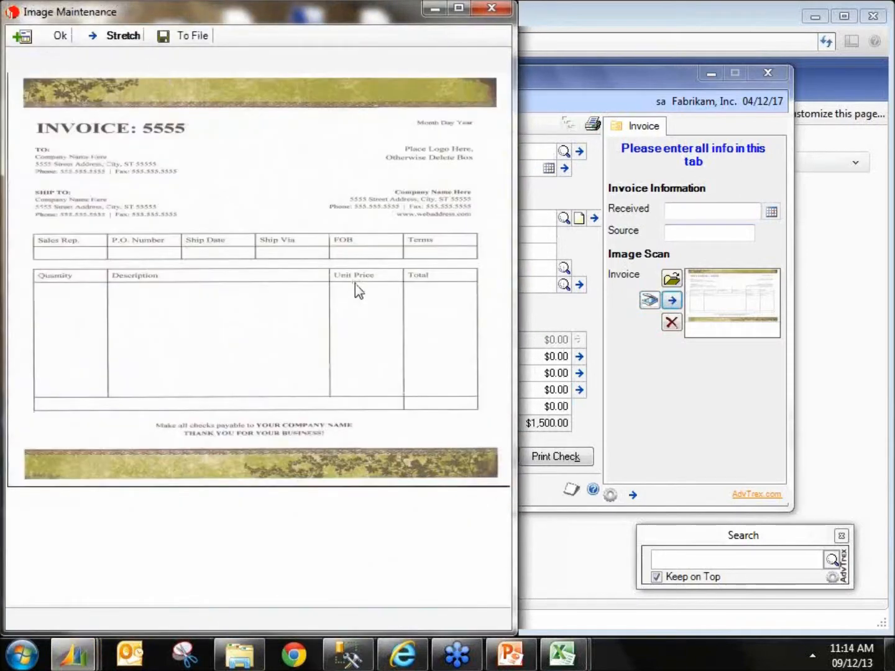
click(492, 8)
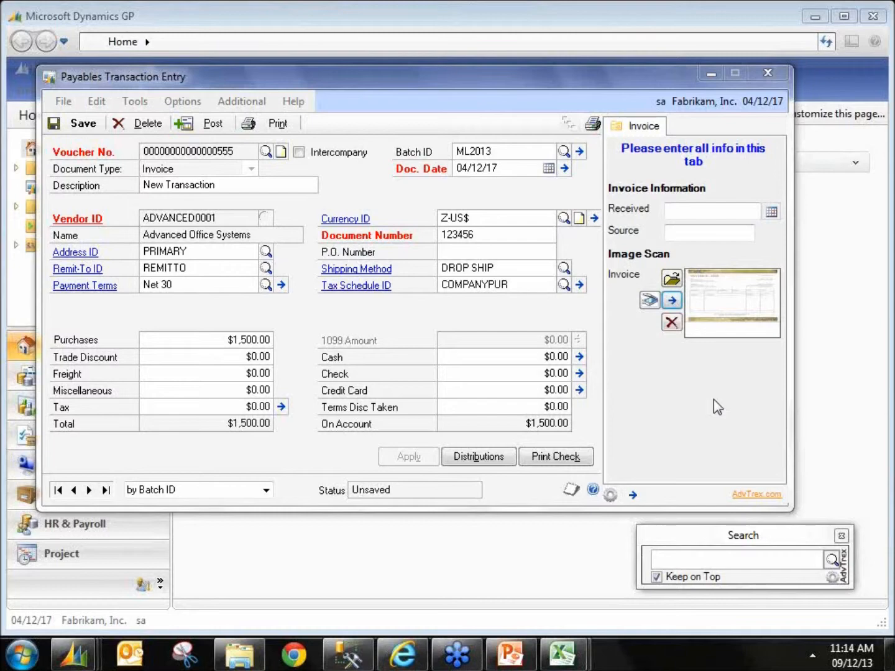
Step: Bring up the table script in SQL Server Management Studio again and minimize it
click(349, 654)
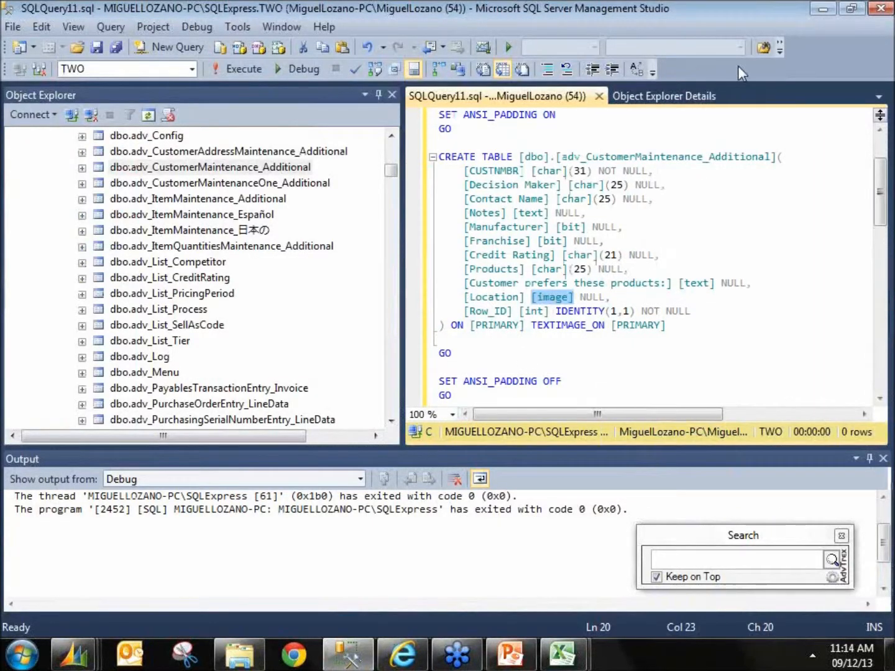
click(821, 8)
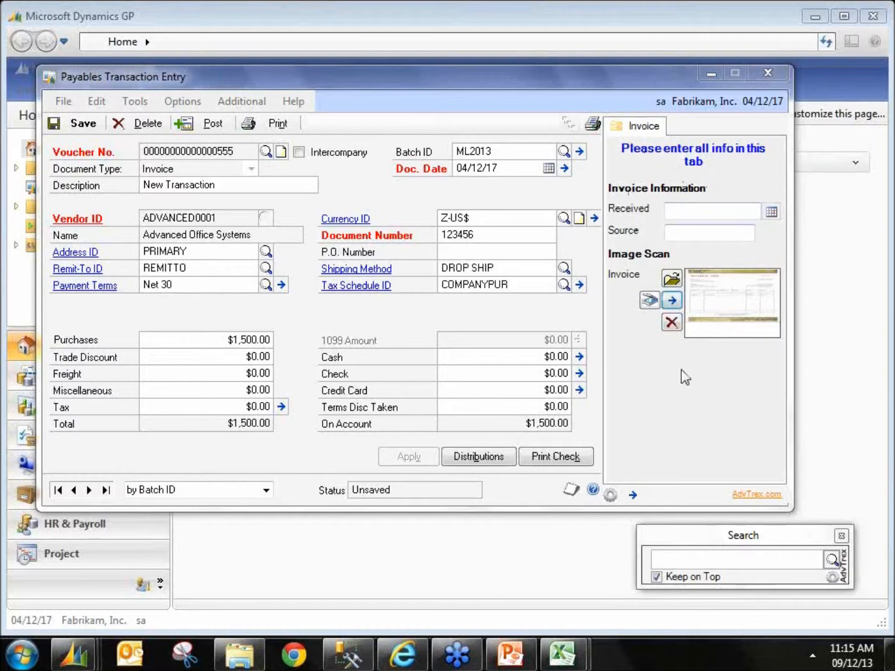
Step: In Elastic Designer, set up a tab on Purchasing - Vendor Address named NameofTab with description Descrip, then close without creating
click(612, 496)
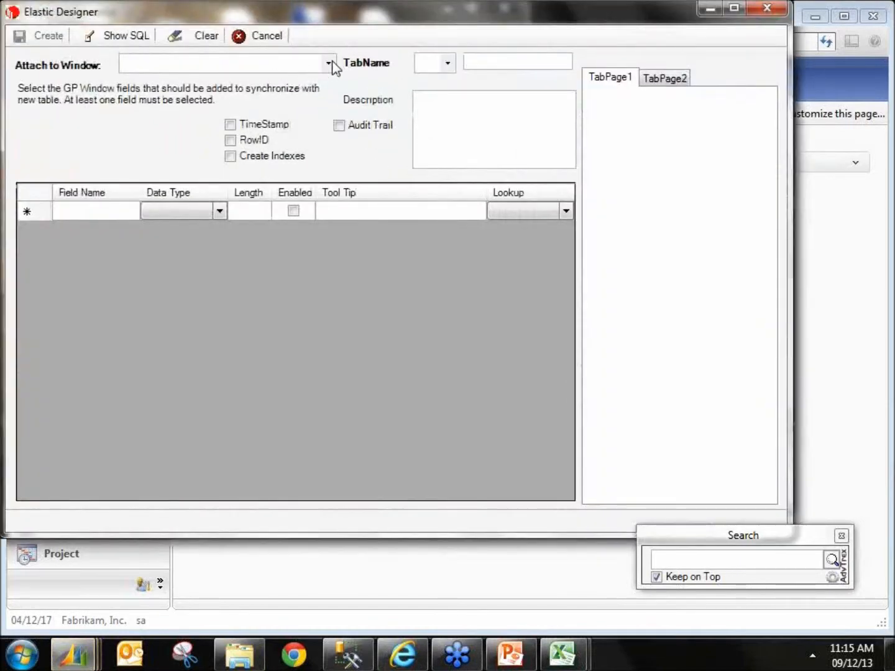
click(328, 63)
click(235, 182)
click(448, 63)
click(431, 123)
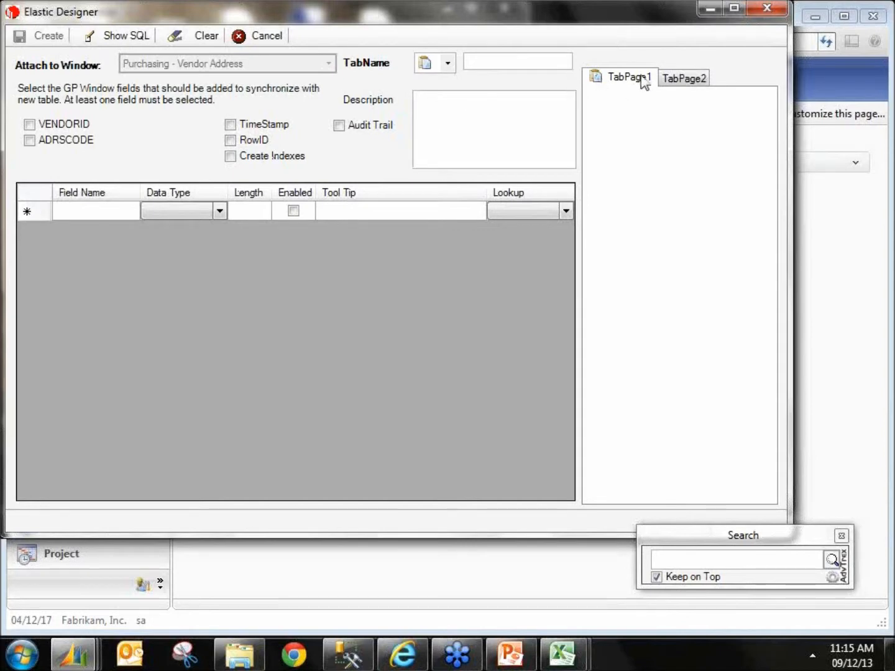
click(533, 60)
text(Nam)
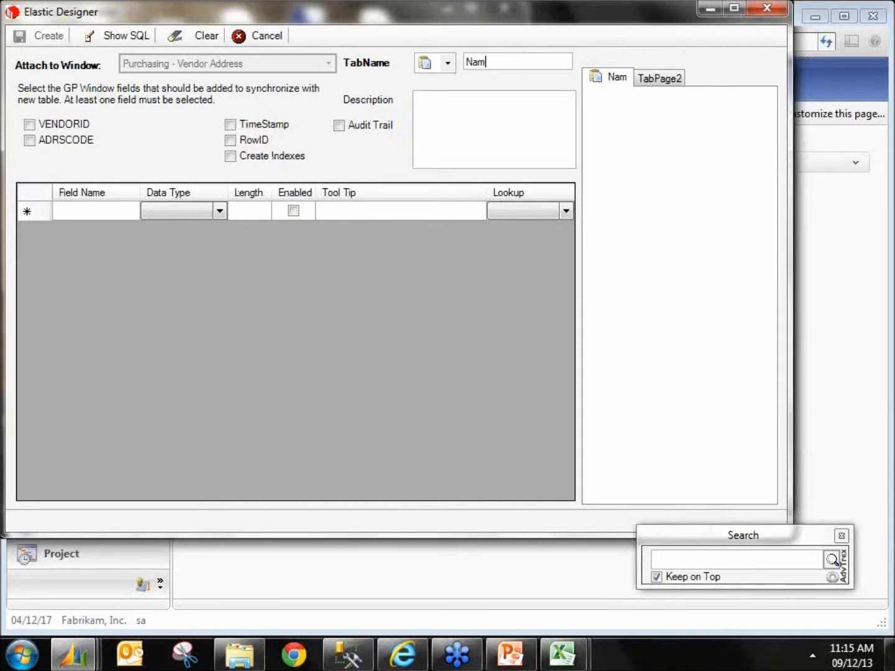
text(eofTab)
click(458, 123)
text(Descrip)
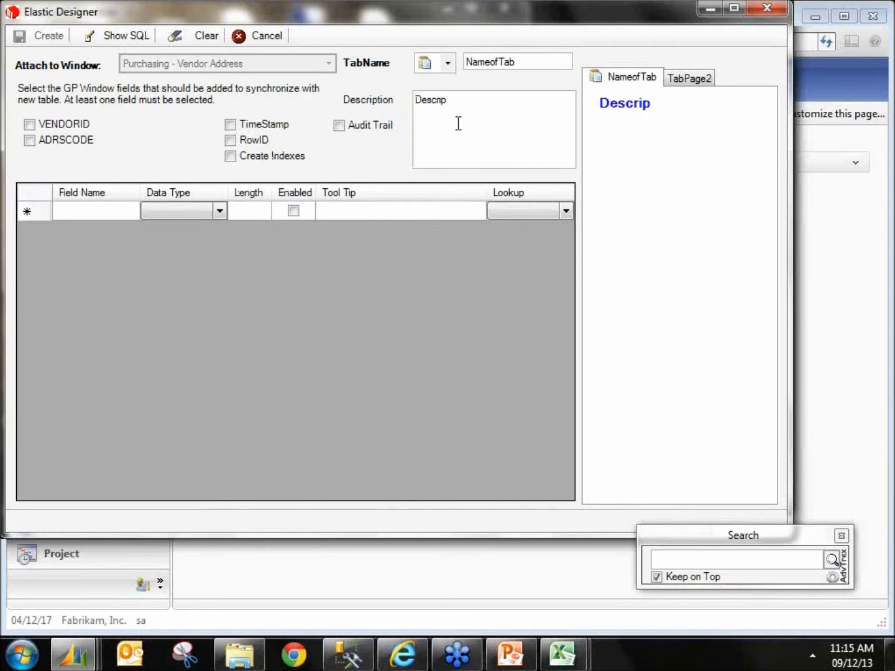
click(769, 8)
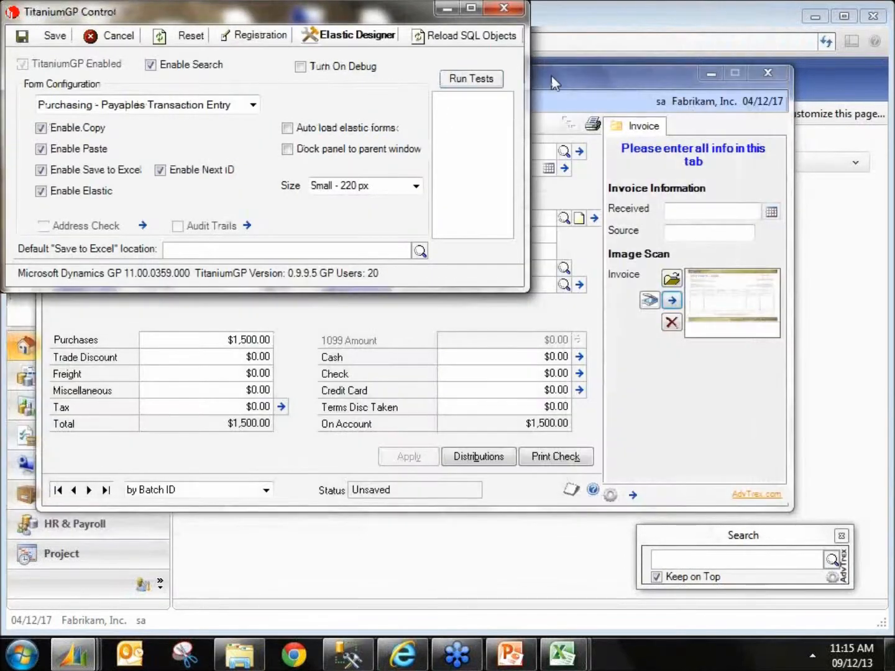
click(504, 8)
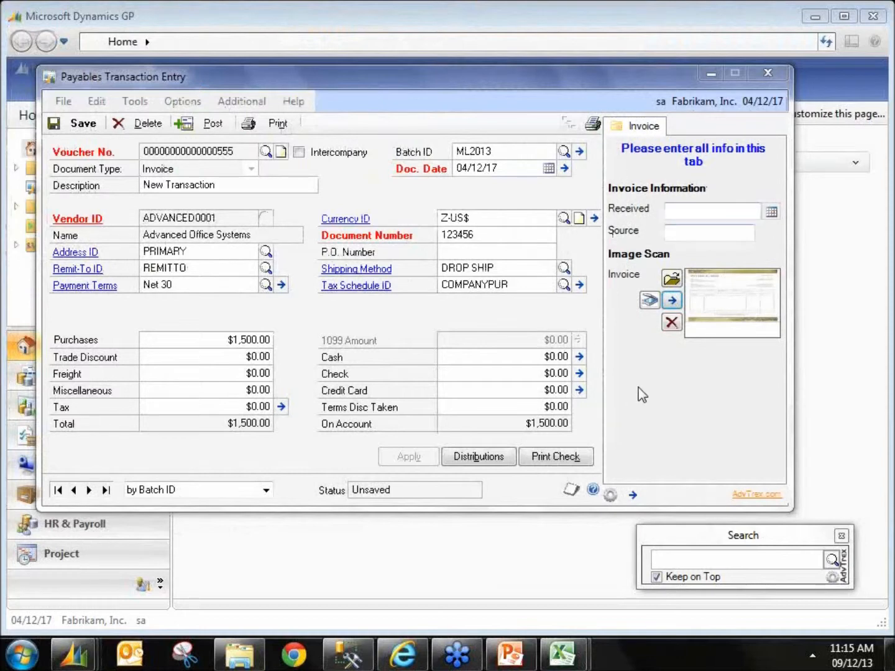
Step: Undock the elastic Invoice panel into its own window and dock it back
click(633, 496)
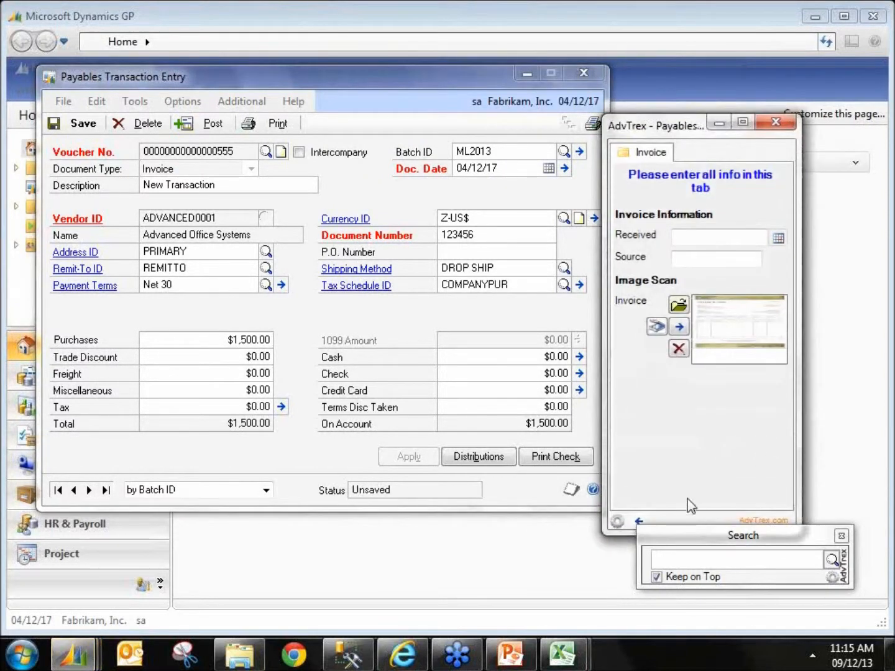
click(639, 522)
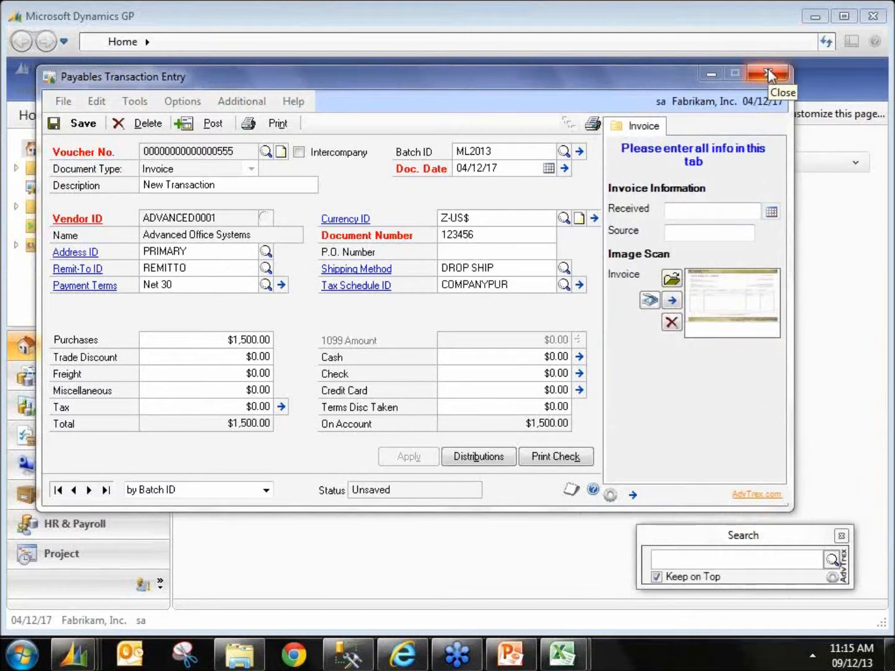
Step: Close the Payables Transaction Entry window, saving the transaction
click(768, 75)
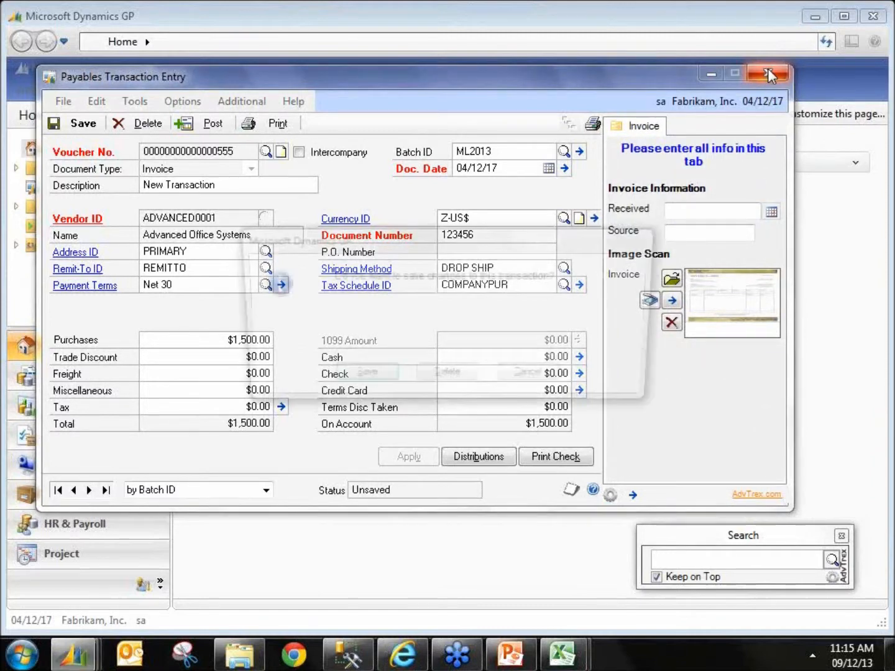
click(353, 375)
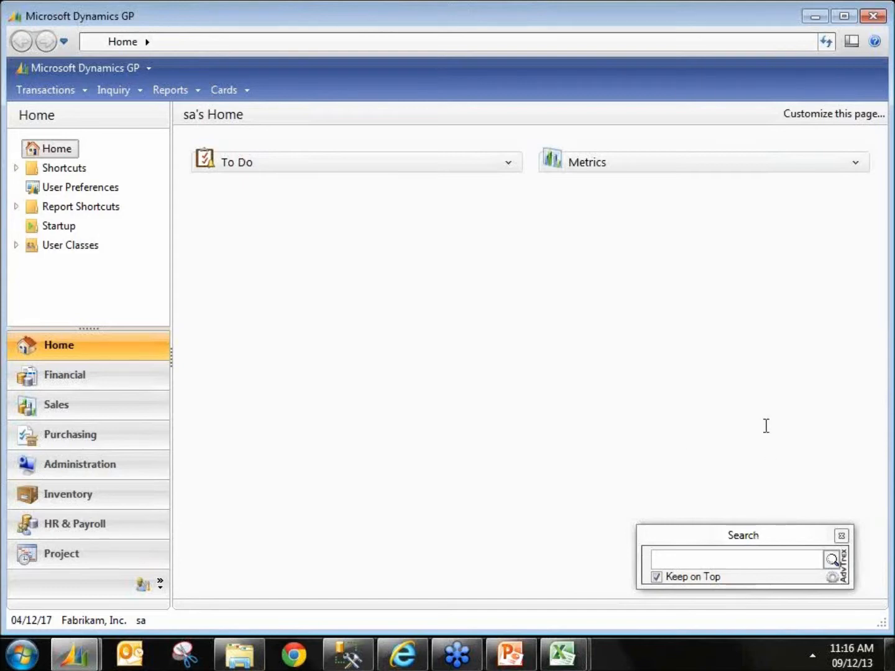
Step: Open Transaction Entry by searching for tfg in the TitaniumGP search box
click(42, 91)
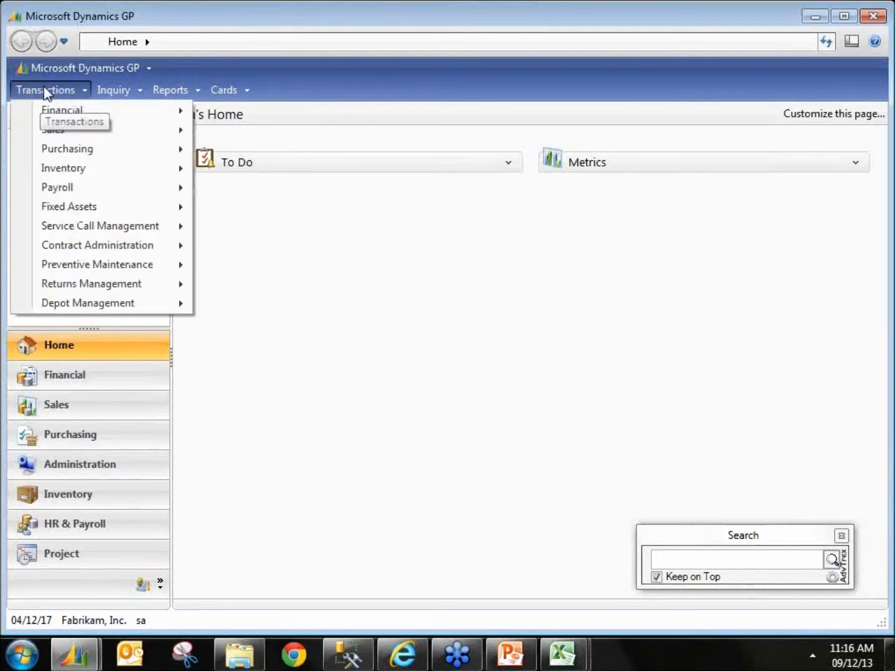
click(759, 559)
text(tfg)
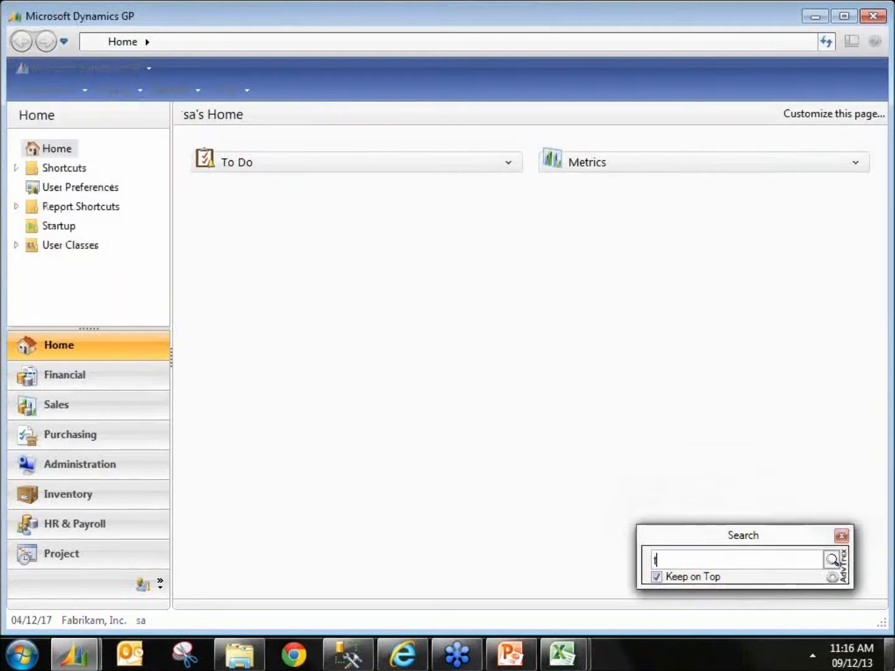
key(Return)
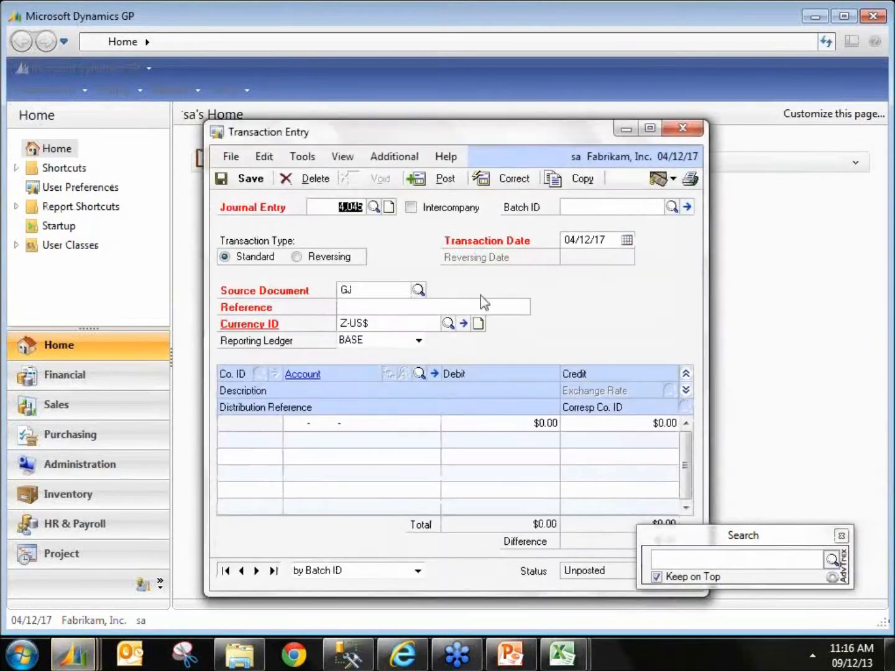
Step: Open journal entry 3401 in Transaction Entry
click(256, 572)
double_click(342, 205)
text(401)
key(Tab)
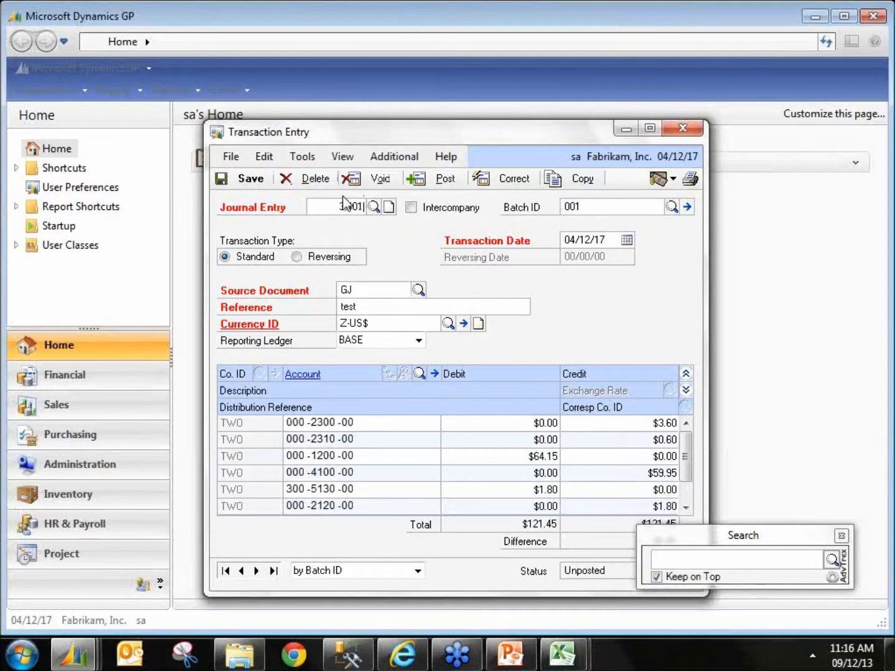
drag(425, 137, 327, 103)
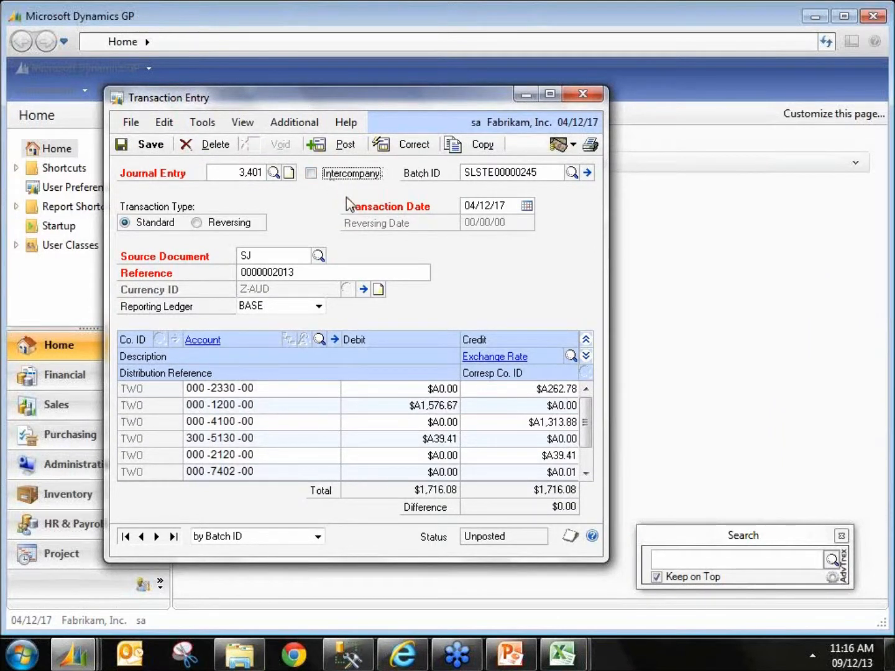
click(271, 127)
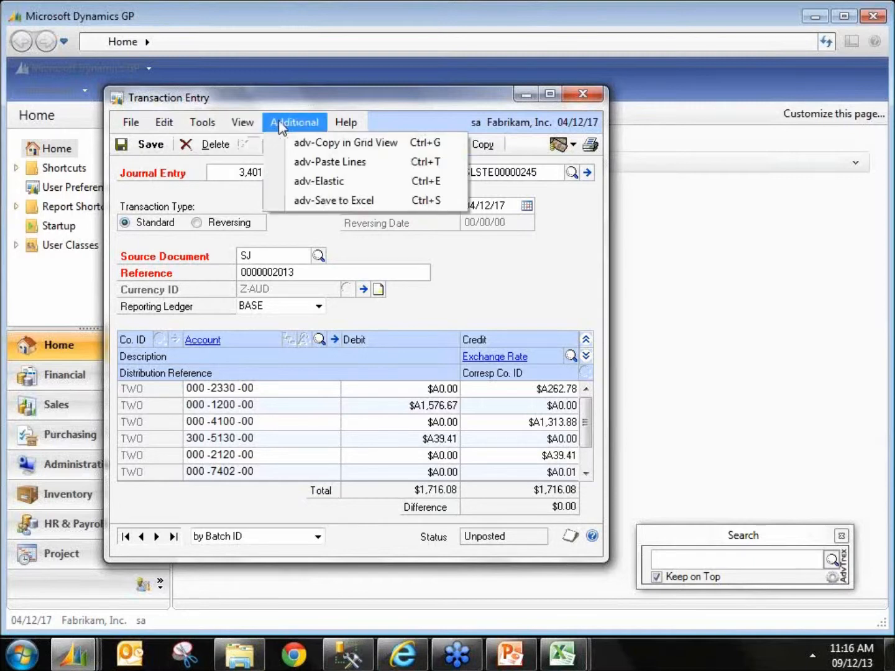
click(356, 203)
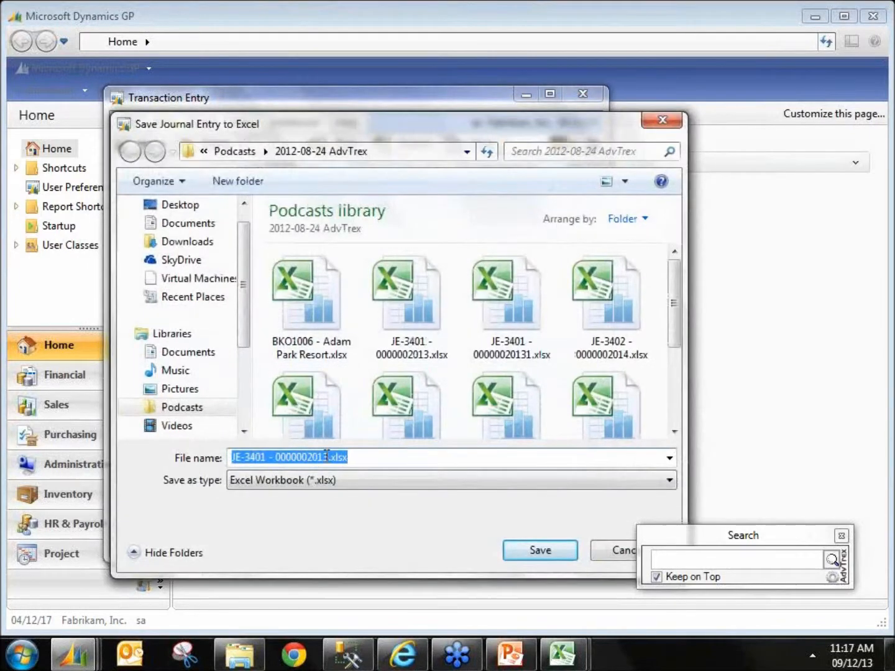
click(327, 456)
text(-2)
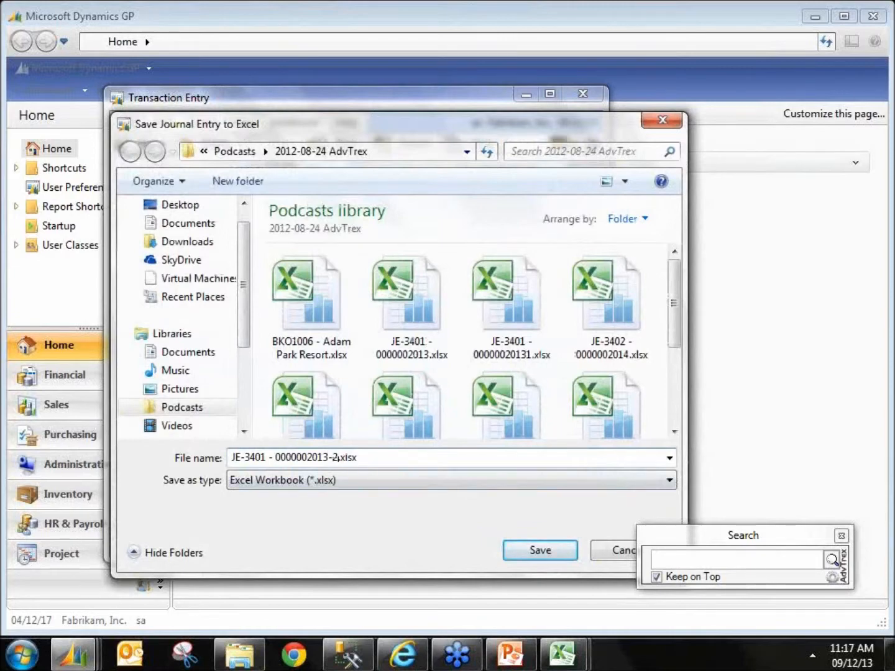
key(Return)
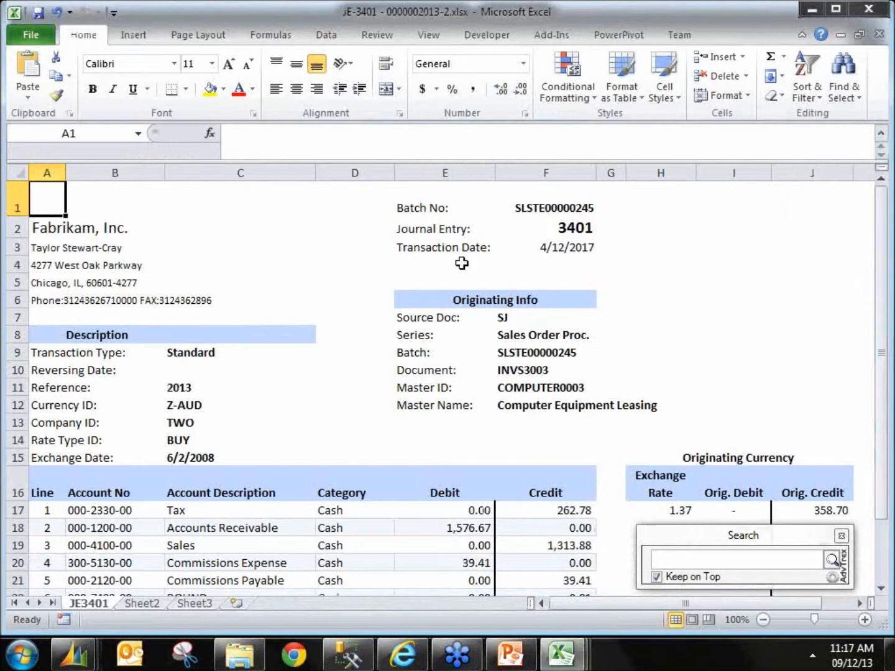
Step: Examine the batch header and originating info cells in the exported workbook
drag(433, 214, 514, 249)
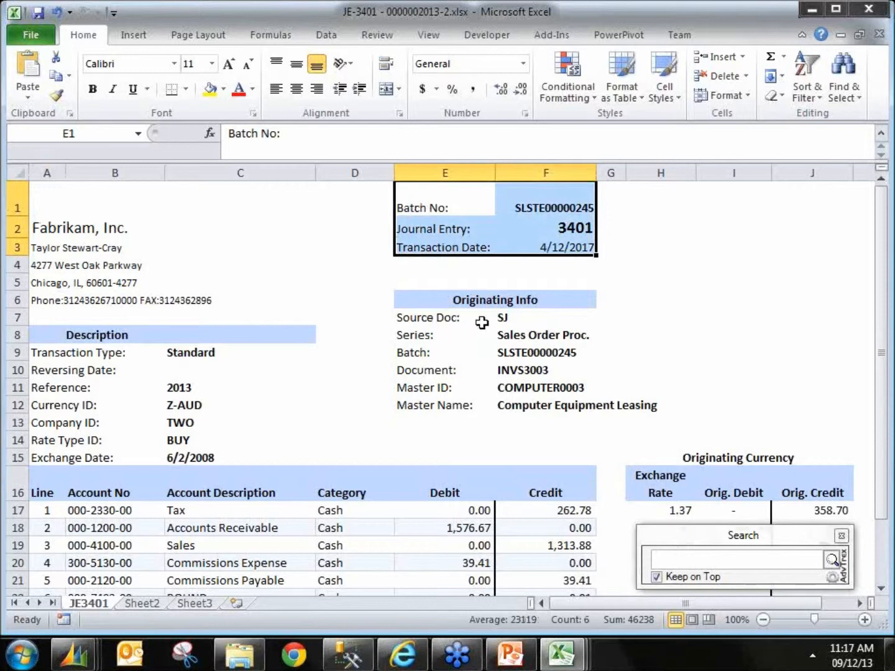
drag(519, 317, 529, 401)
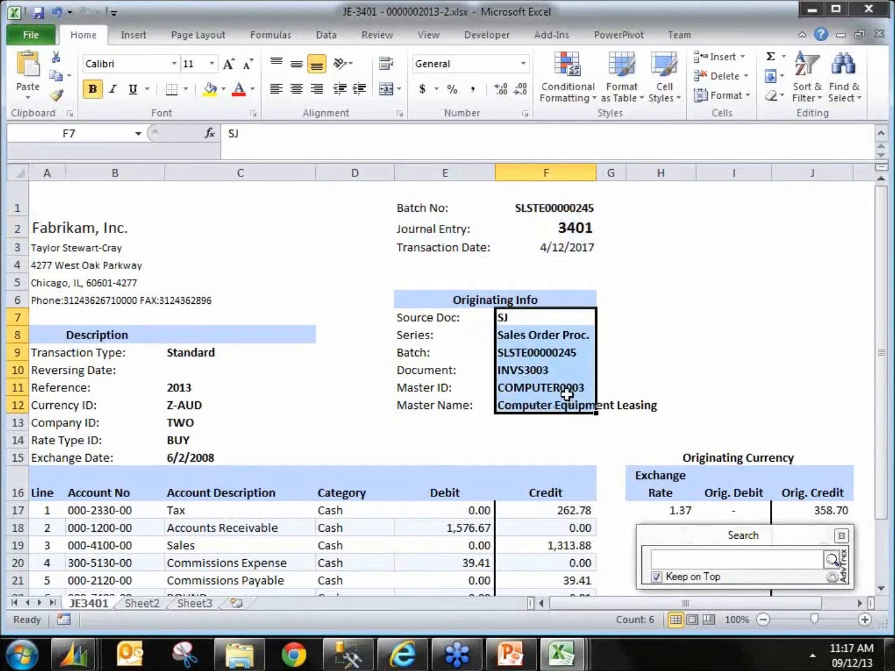
click(534, 371)
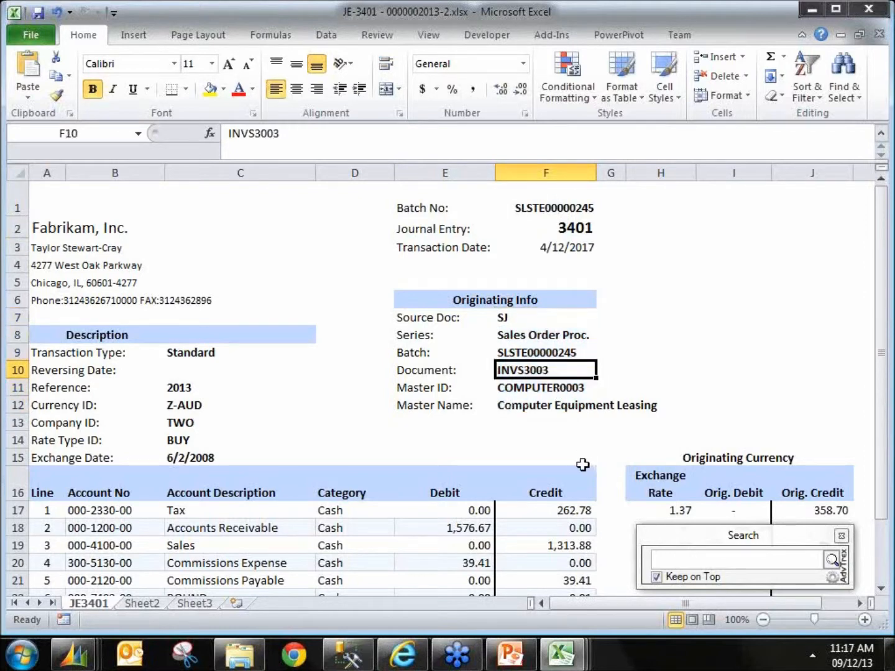
click(551, 388)
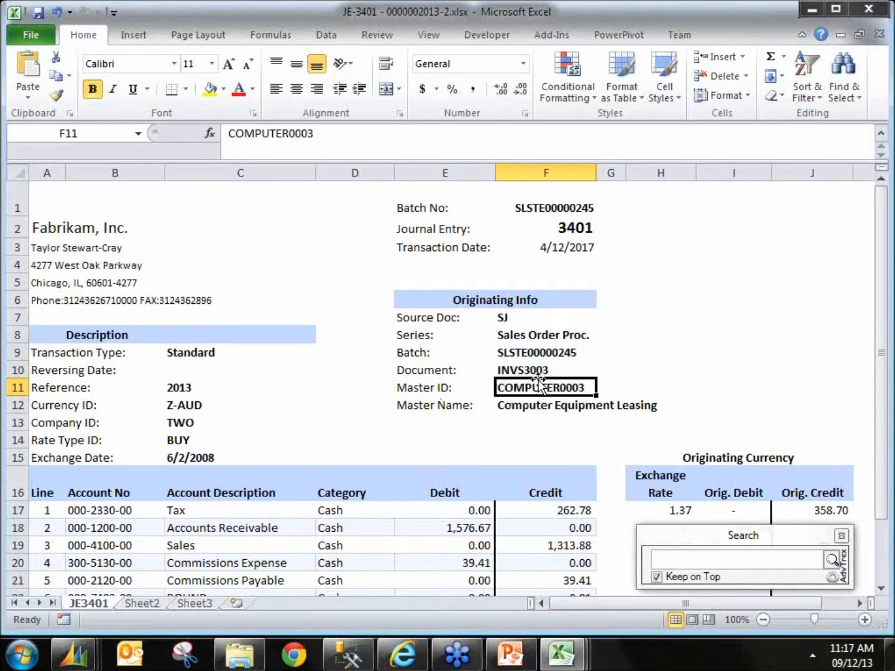
Step: Examine the master ID, currency ID and originating currency exchange rate columns in the exported journal entry workbook
drag(534, 406, 534, 385)
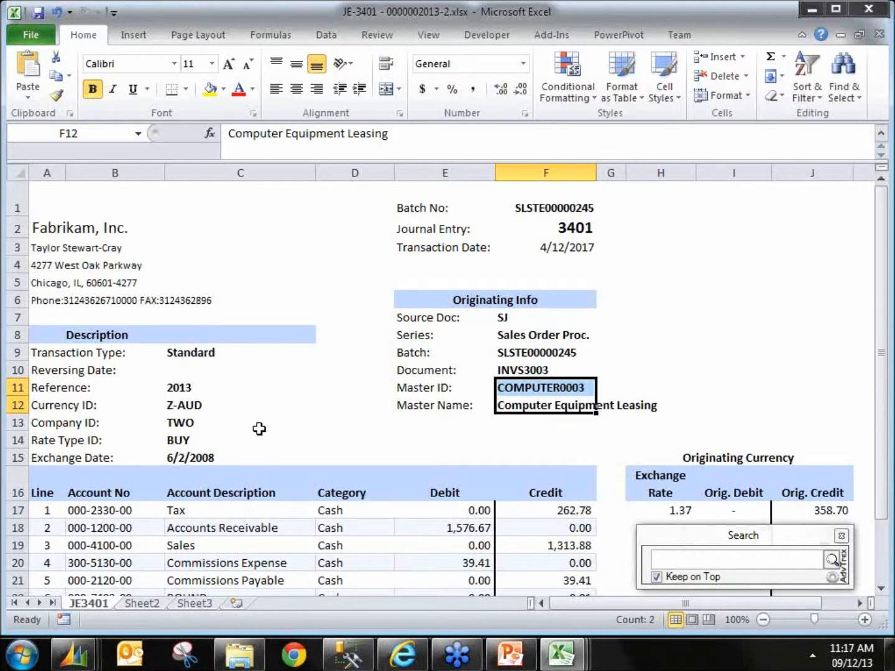
click(204, 401)
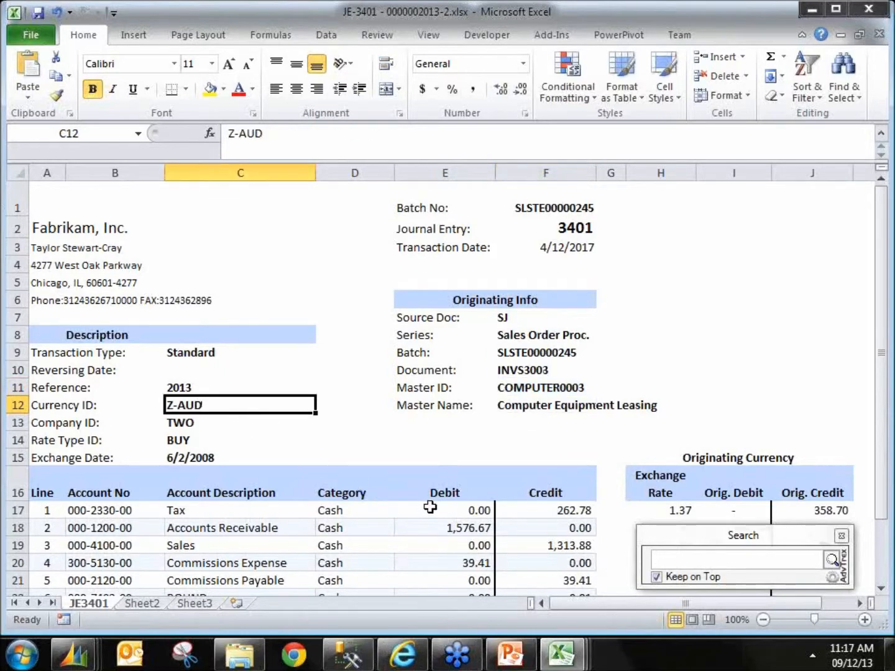
scroll(433, 507, down, 3)
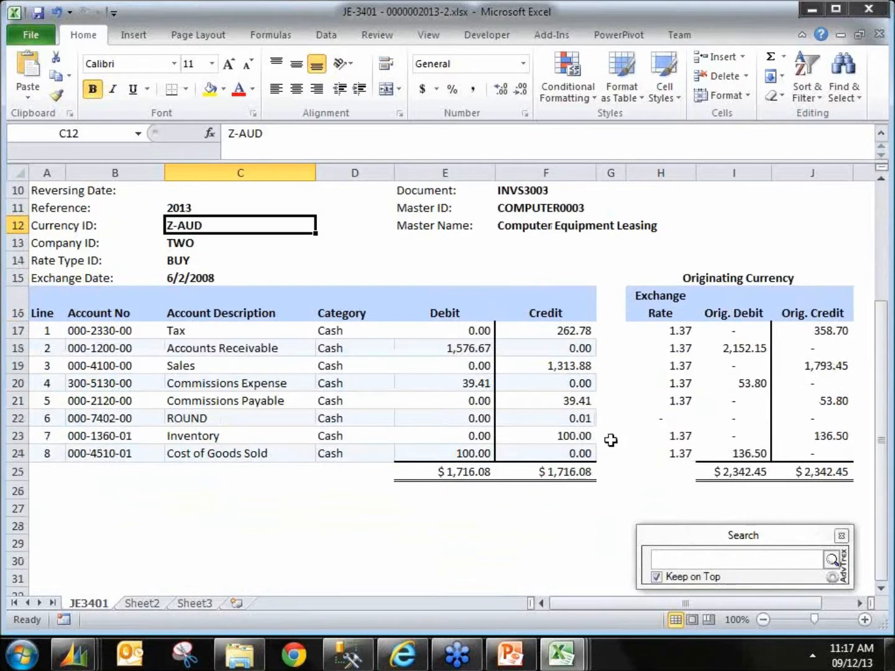
click(659, 277)
drag(658, 278, 749, 469)
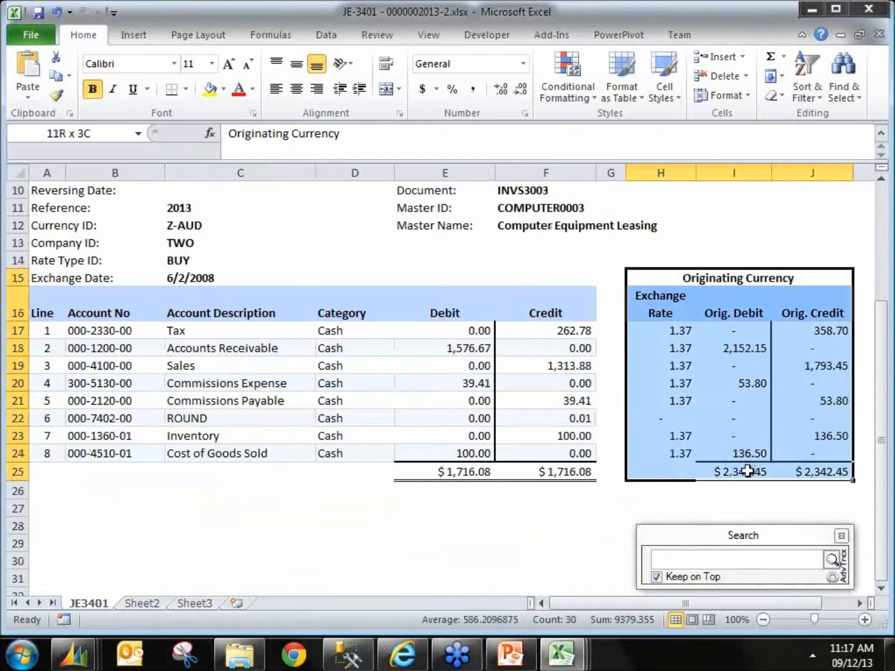
click(750, 348)
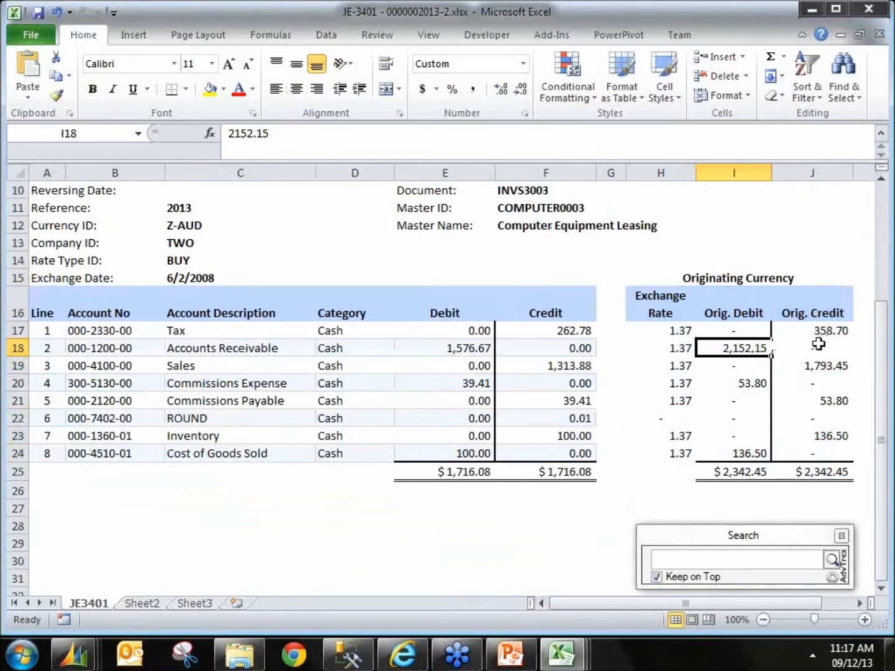
drag(665, 335, 665, 444)
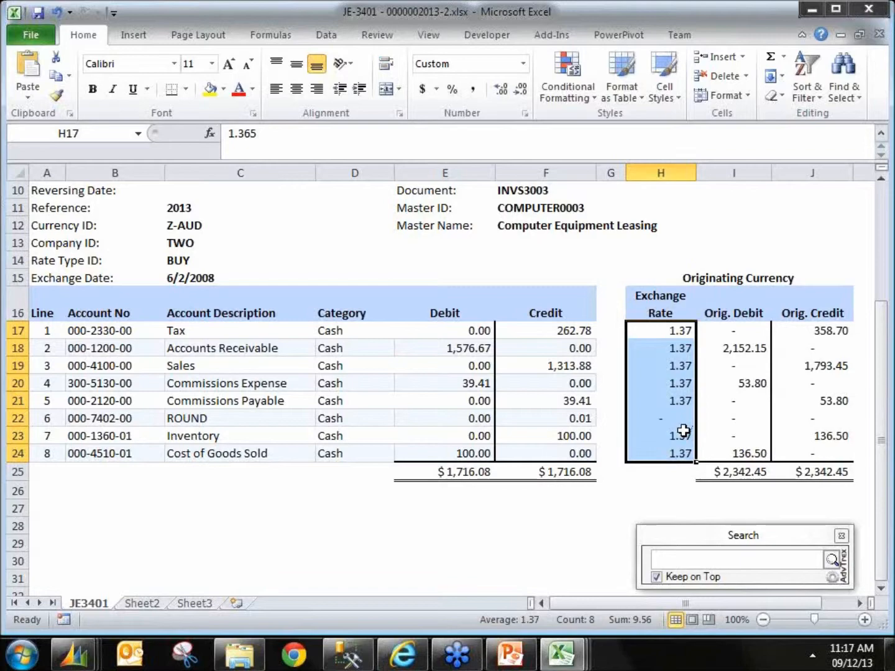
Step: Switch to the TitaniumGP Features by Module workbook and review which windows support Save to Excel
click(561, 653)
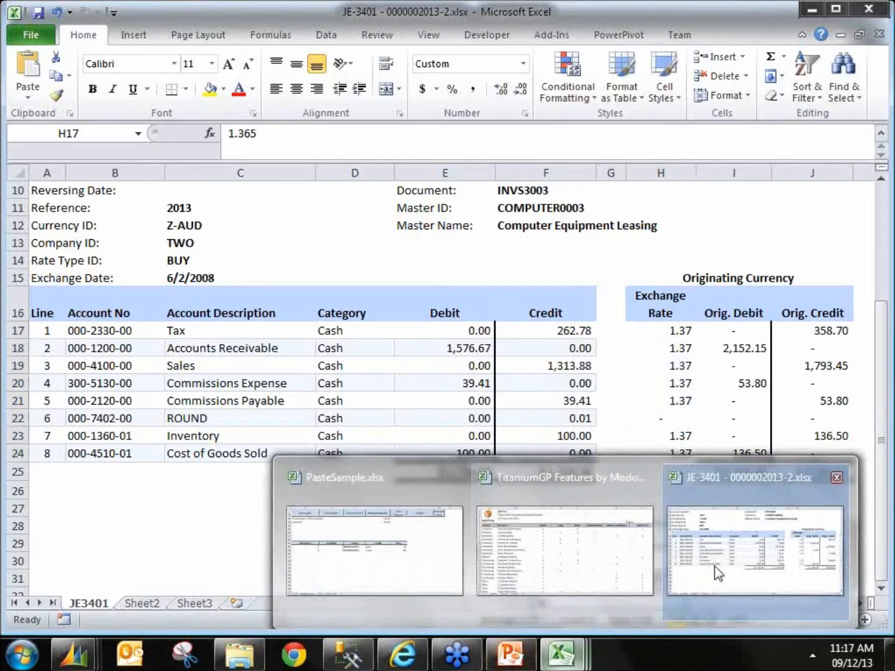
click(573, 564)
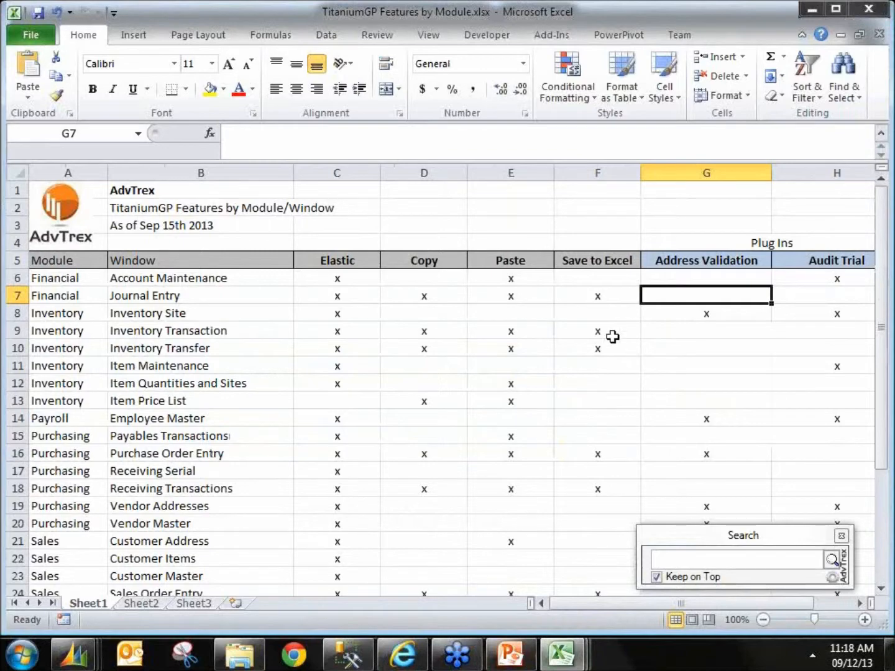
drag(576, 300, 591, 503)
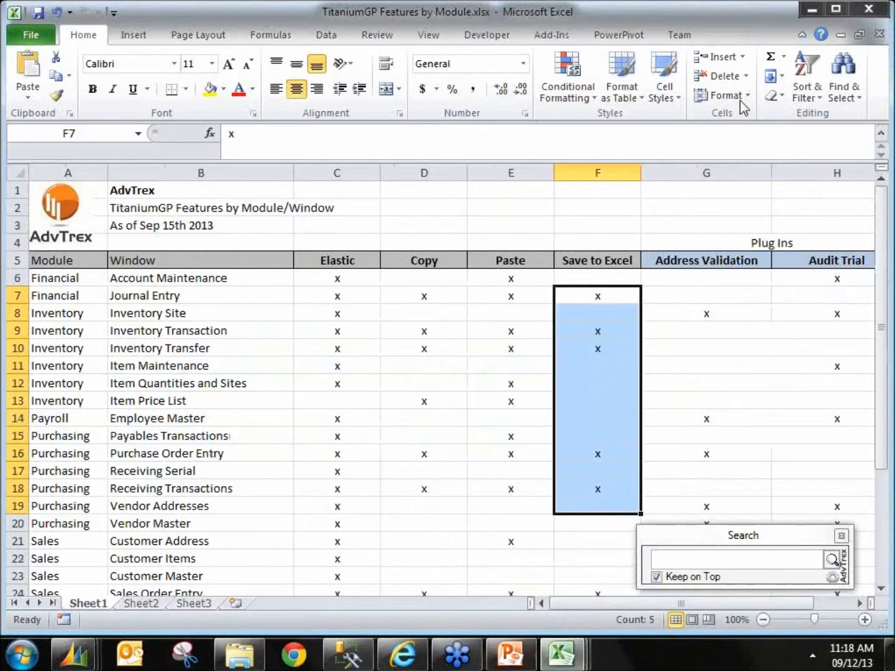
Step: Close Transaction Entry and open Customer Maintenance from the Sales cards
click(811, 11)
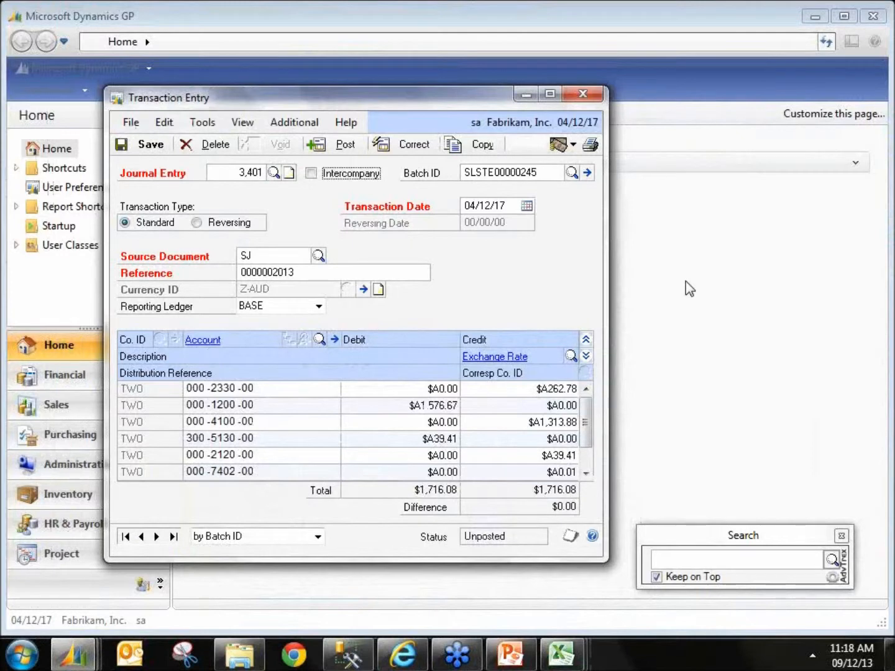
click(582, 95)
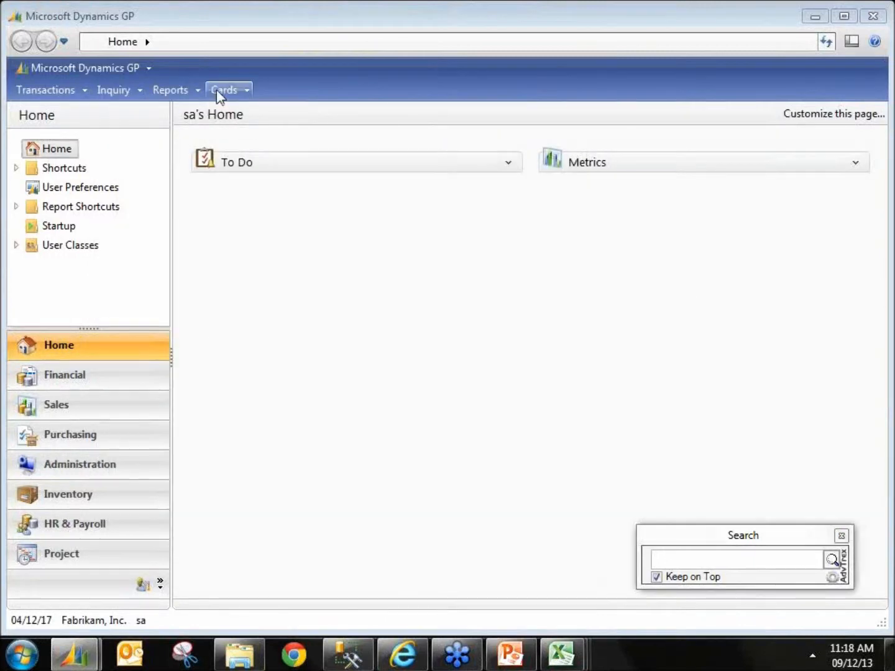
click(221, 91)
mouse_move(249, 148)
click(435, 151)
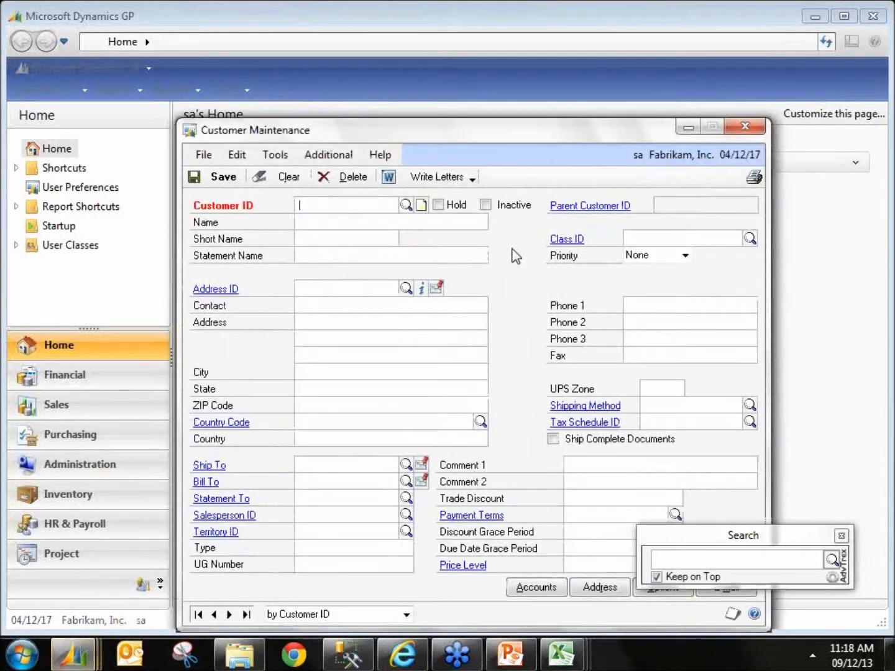
Step: Reposition Customer Maintenance and the AdvTrex Customer Maintenance custom fields panel side by side
drag(619, 144, 517, 80)
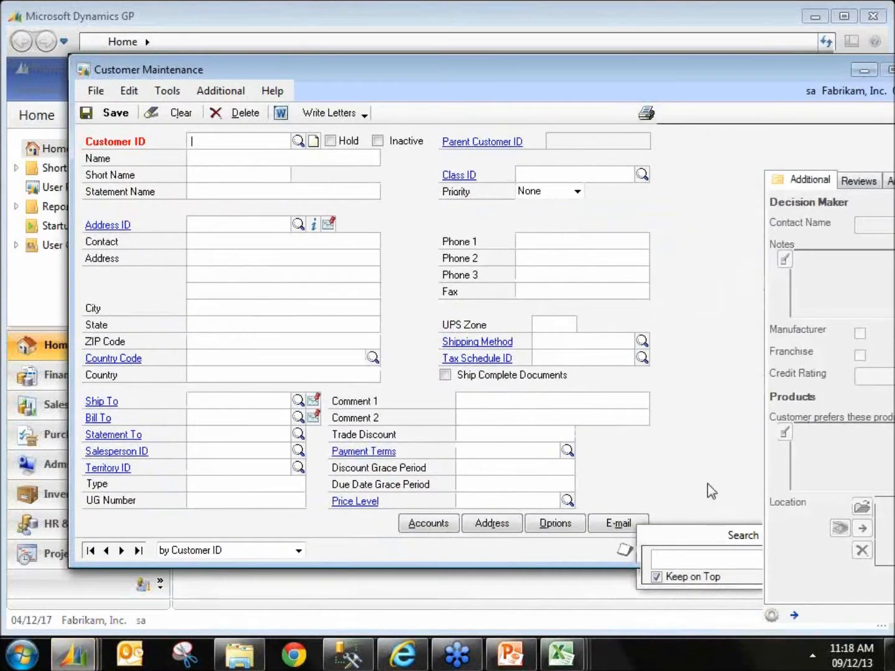
click(691, 550)
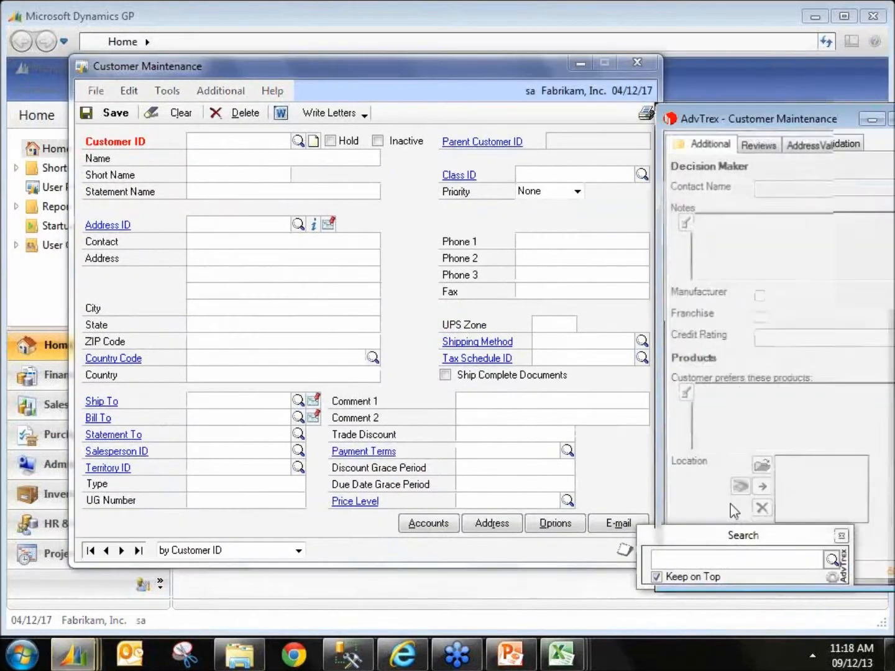
drag(719, 130, 812, 195)
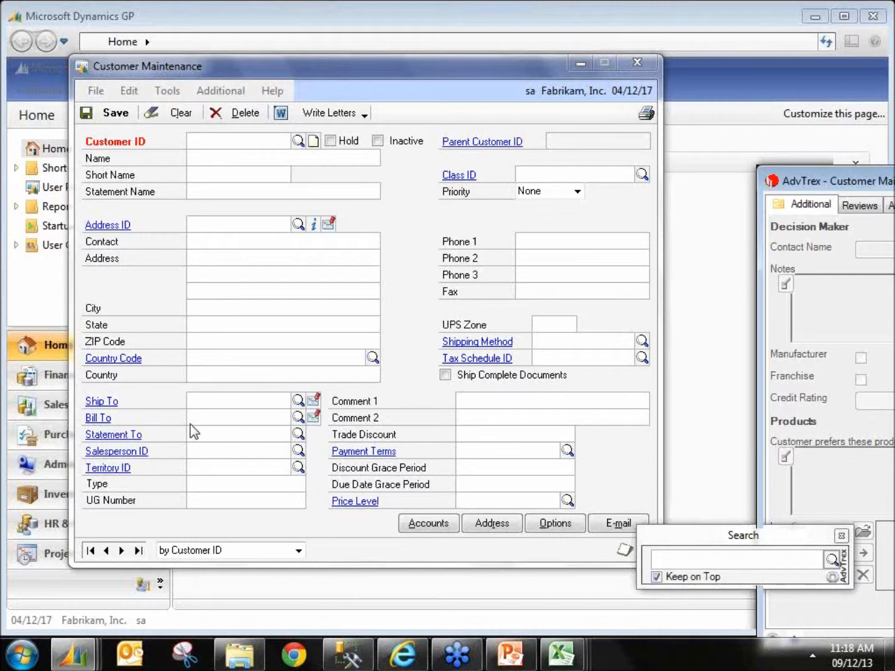
Step: Generate the next customer ID from a typed customer name, insert it, then clear and close Customer Maintenance
click(221, 91)
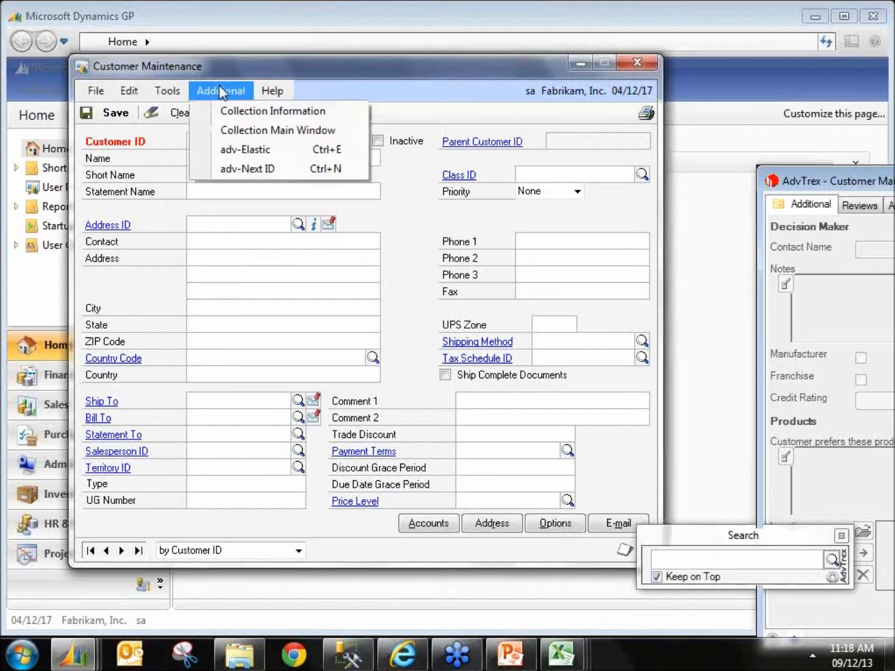
click(230, 148)
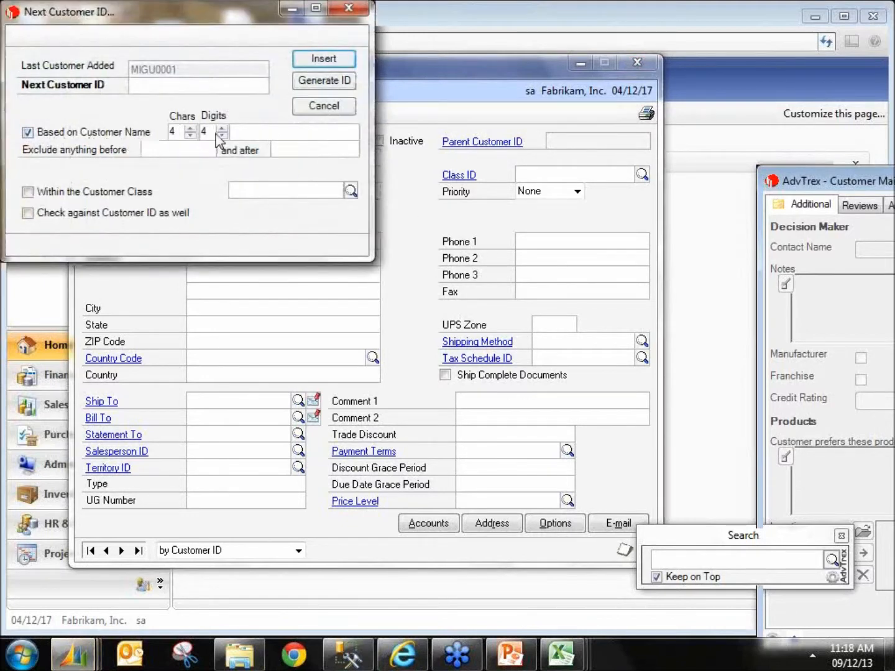
click(261, 127)
text(miguei)
click(331, 85)
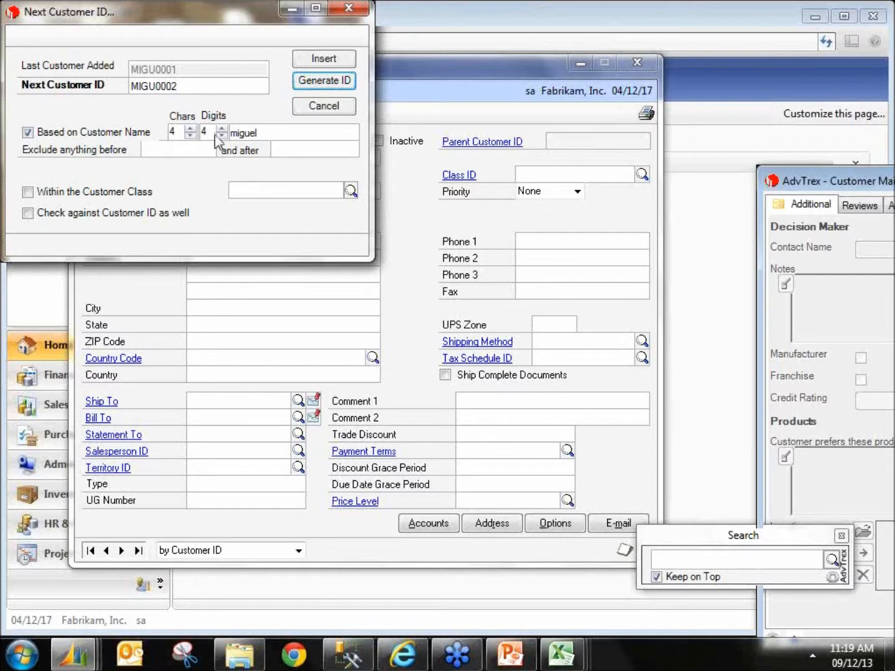
click(324, 58)
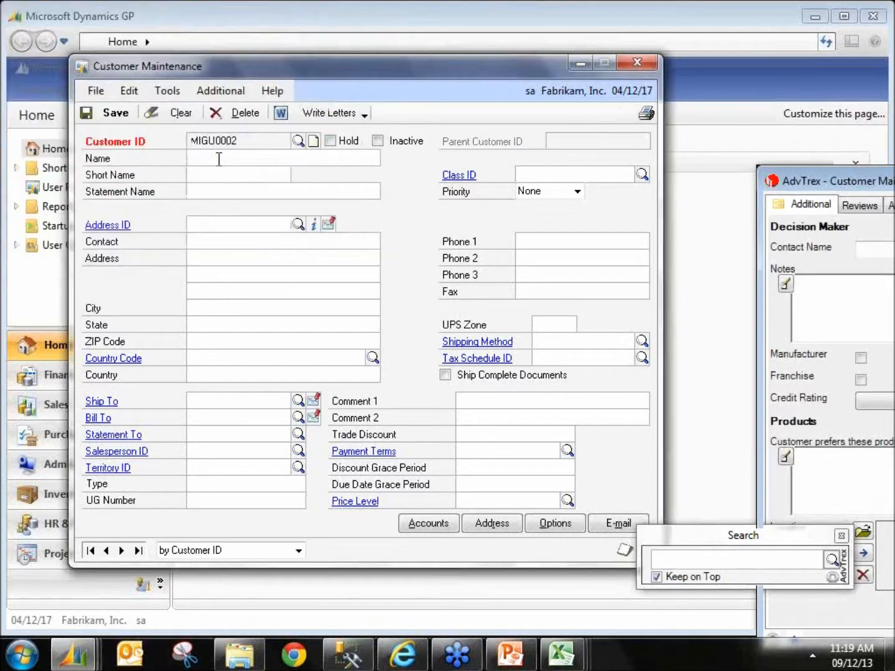
click(160, 116)
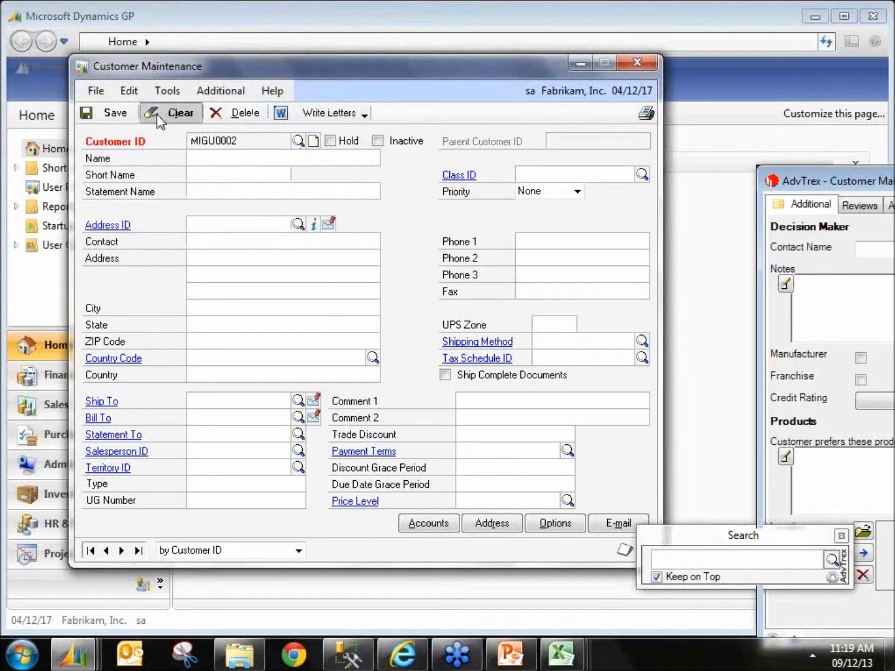
click(638, 65)
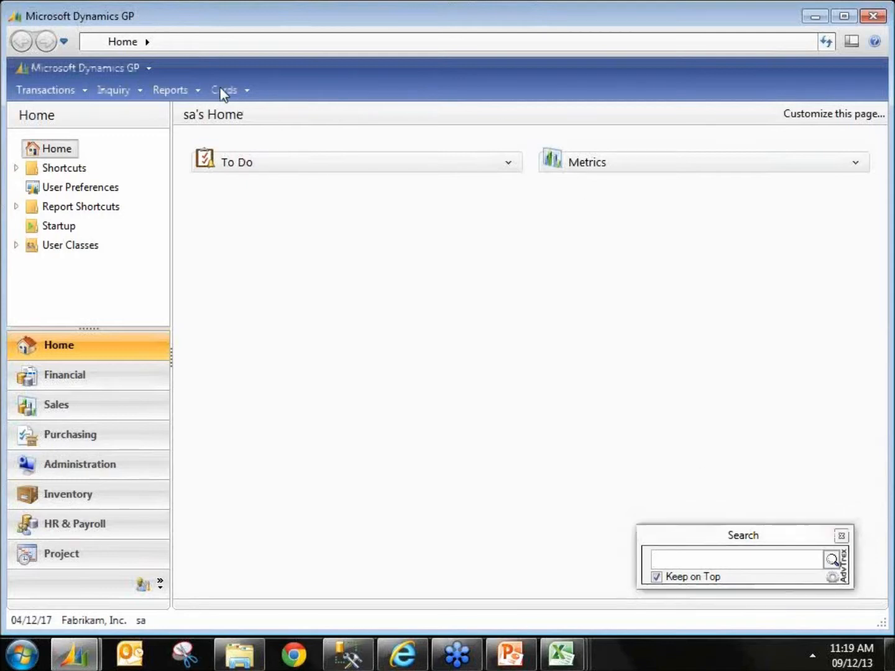
Step: Reopen Customer Maintenance by searching csc in the TitaniumGP search box
click(226, 91)
mouse_move(261, 150)
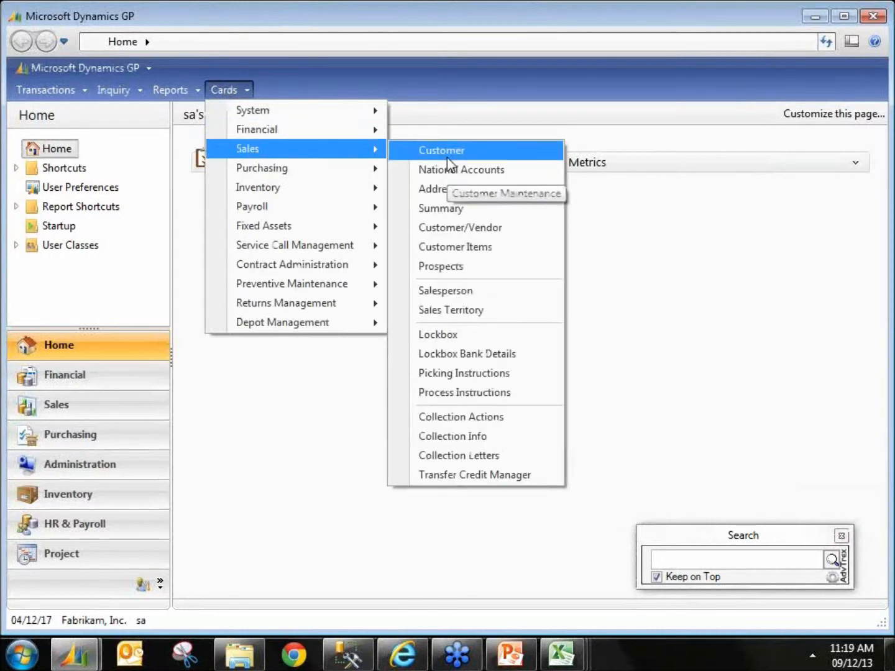
click(696, 560)
text(csc)
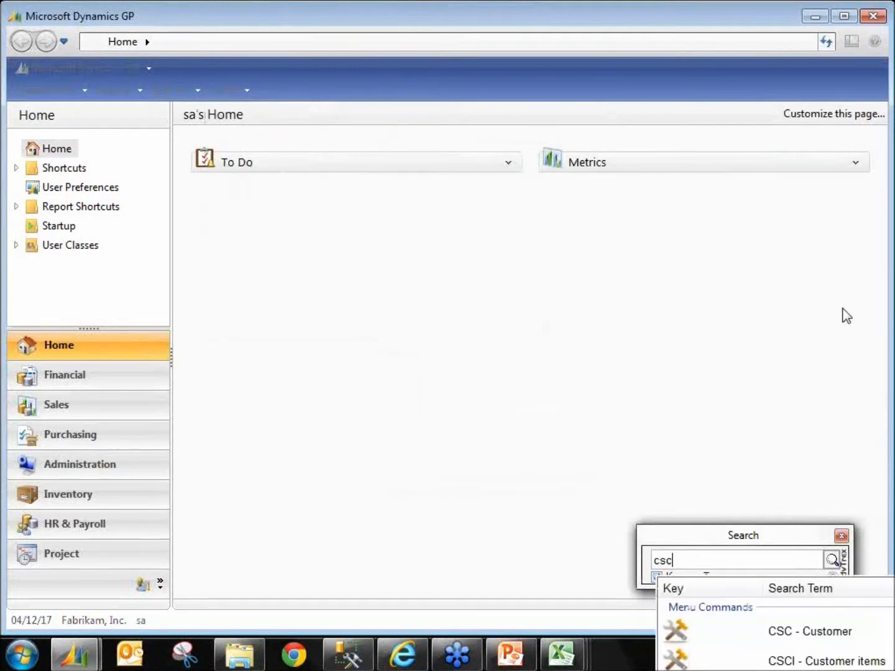
key(Return)
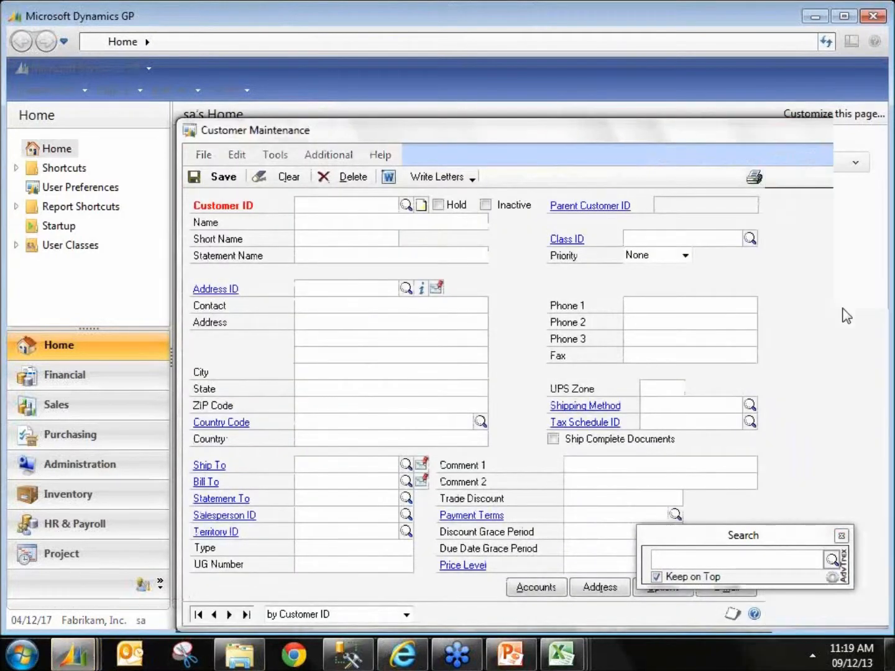
Step: Move the search box and open Transaction Entry by searching TFG
click(704, 552)
drag(668, 541, 529, 549)
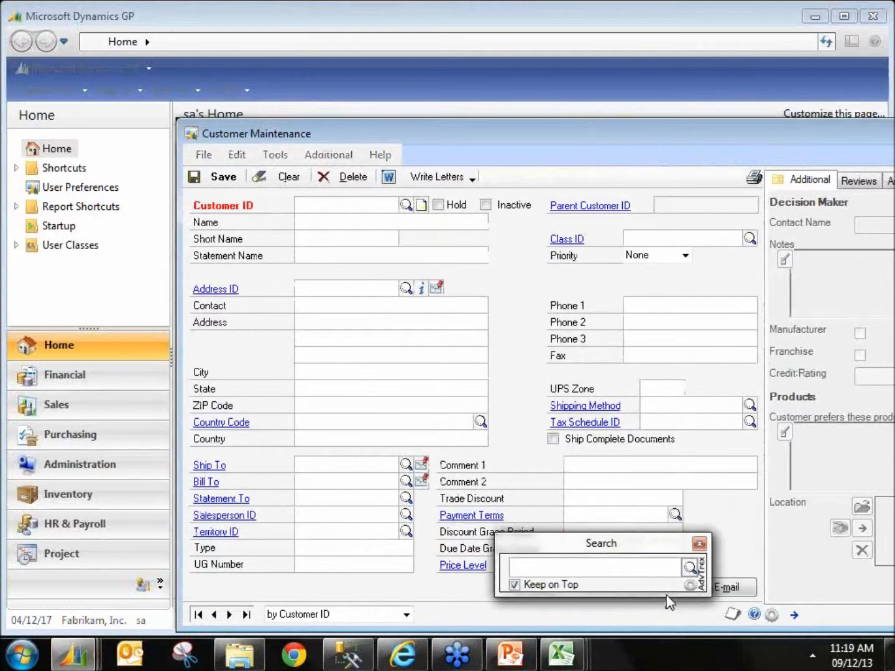
text(tfg)
key(BackSpace)
key(BackSpace)
key(BackSpace)
key(Caps_Lock)
text(TFG)
key(Return)
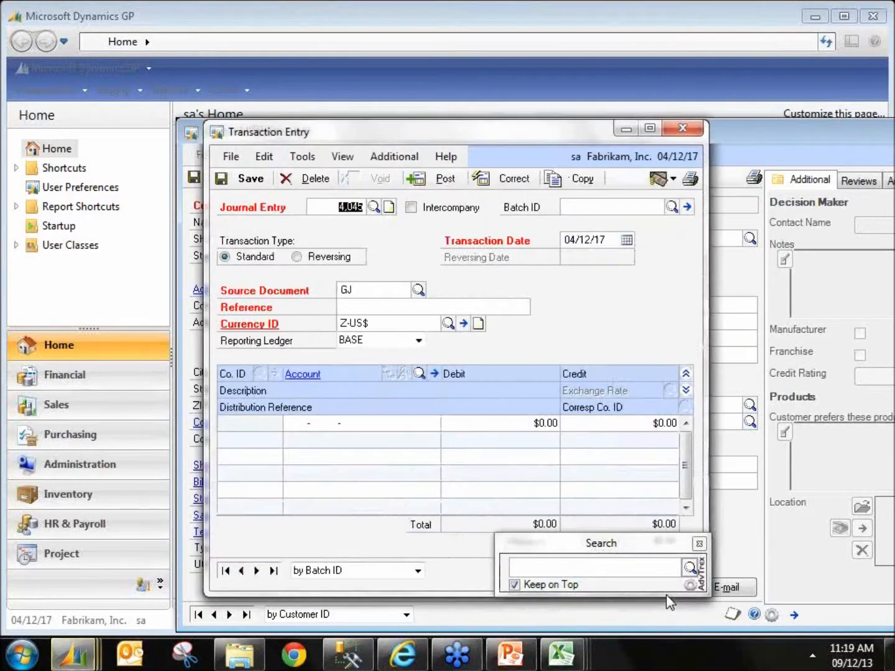
Step: Try to open a window by searching CII in the search box
click(559, 569)
text(CII)
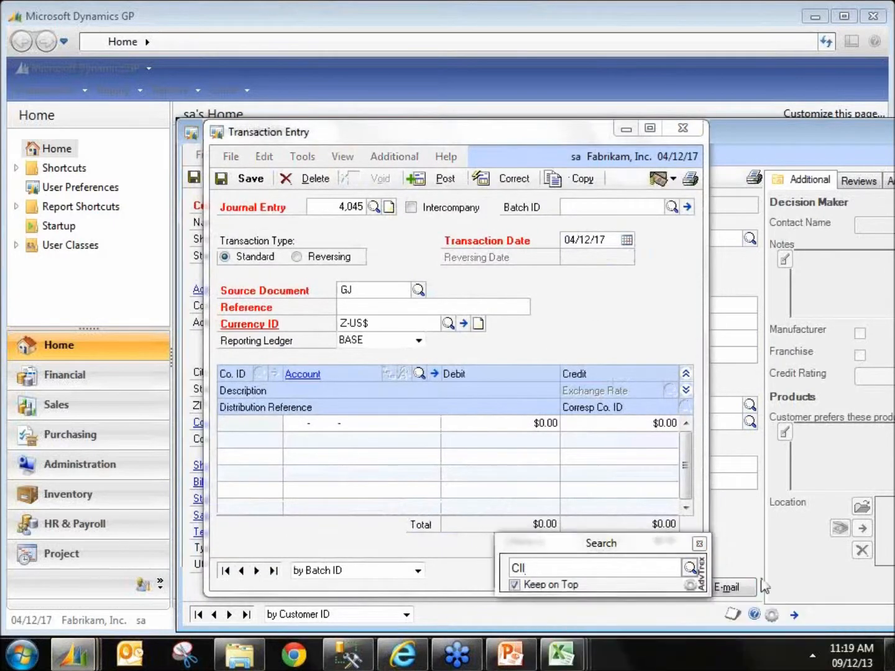
key(Return)
Step: Close the Transaction Entry and Customer Maintenance windows
click(714, 151)
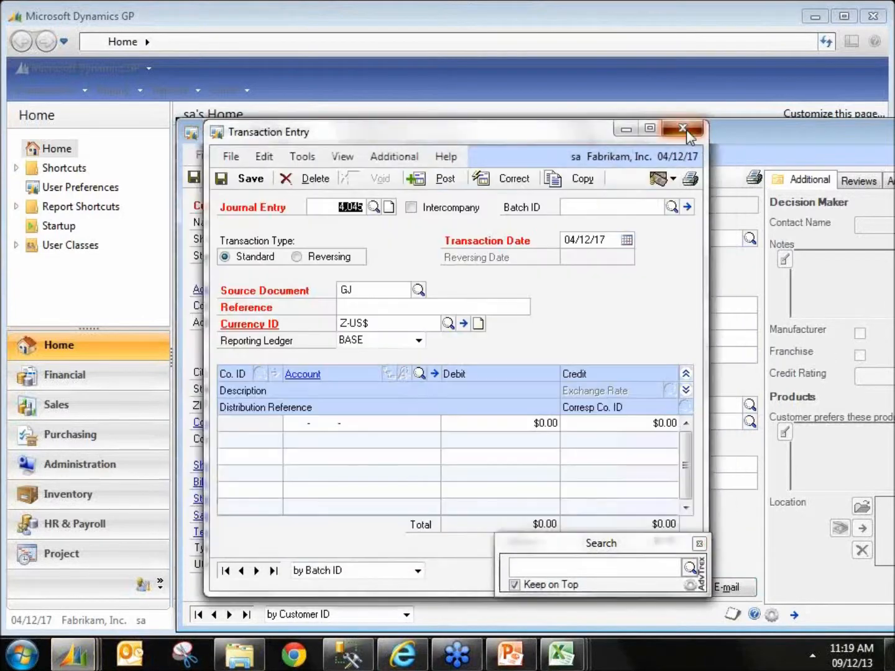
click(687, 133)
click(194, 133)
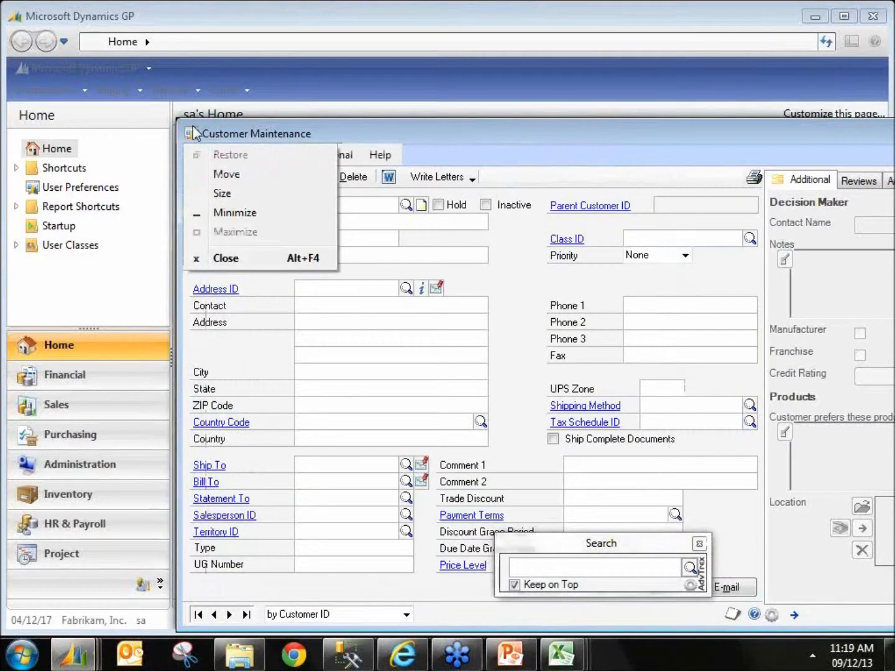
click(226, 258)
Step: Move the TitaniumGP search box to the middle of the home page and search for PHONE
click(228, 92)
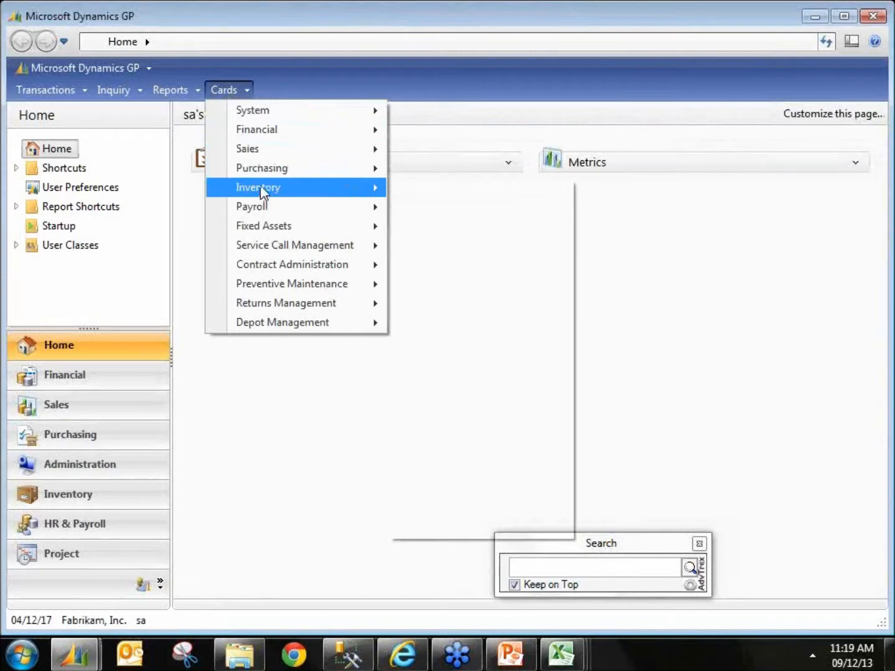
click(593, 568)
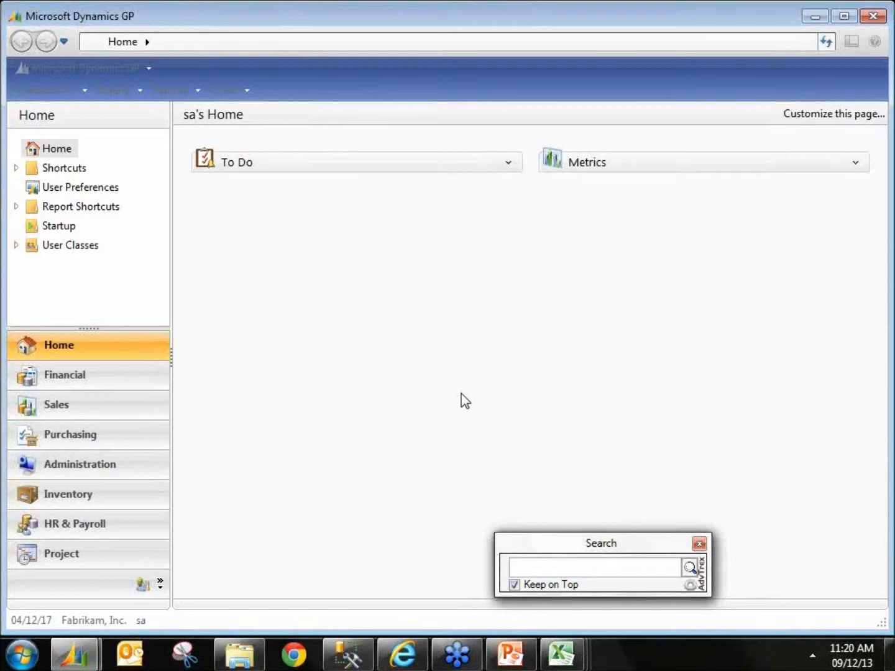
text(PHONE)
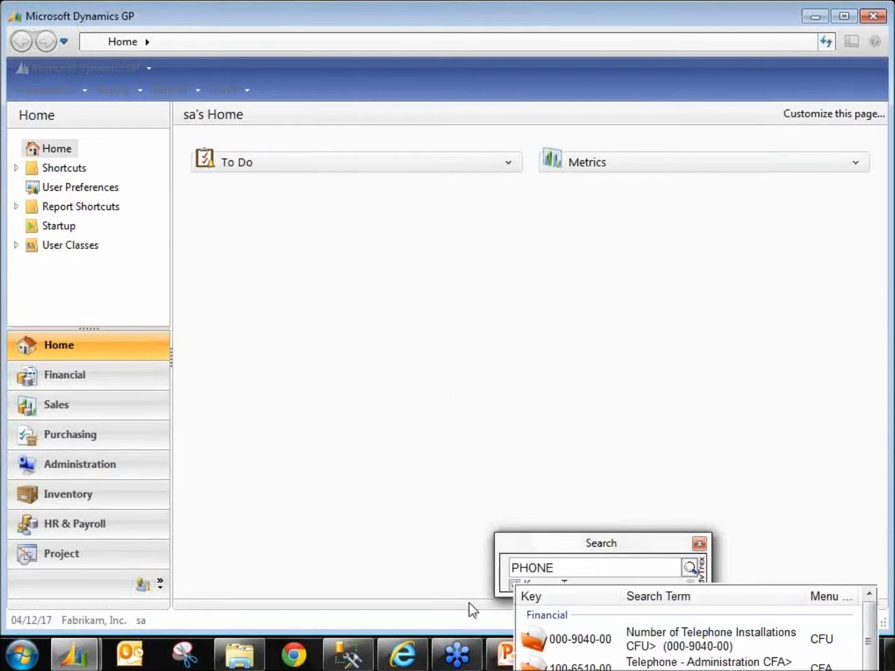
drag(590, 552, 477, 303)
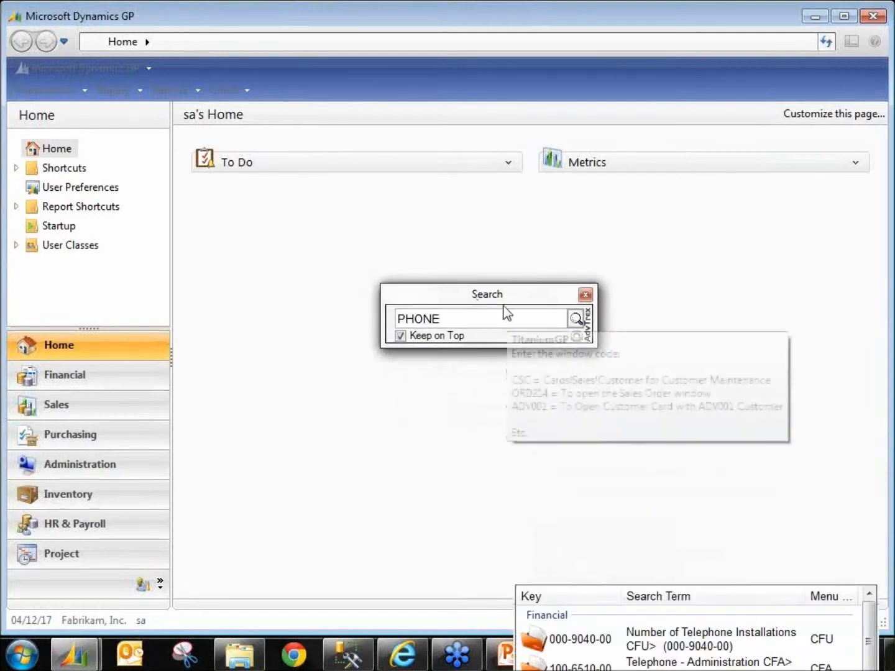
key(BackSpace)
key(BackSpace)
key(BackSpace)
key(BackSpace)
key(BackSpace)
text(PHONE)
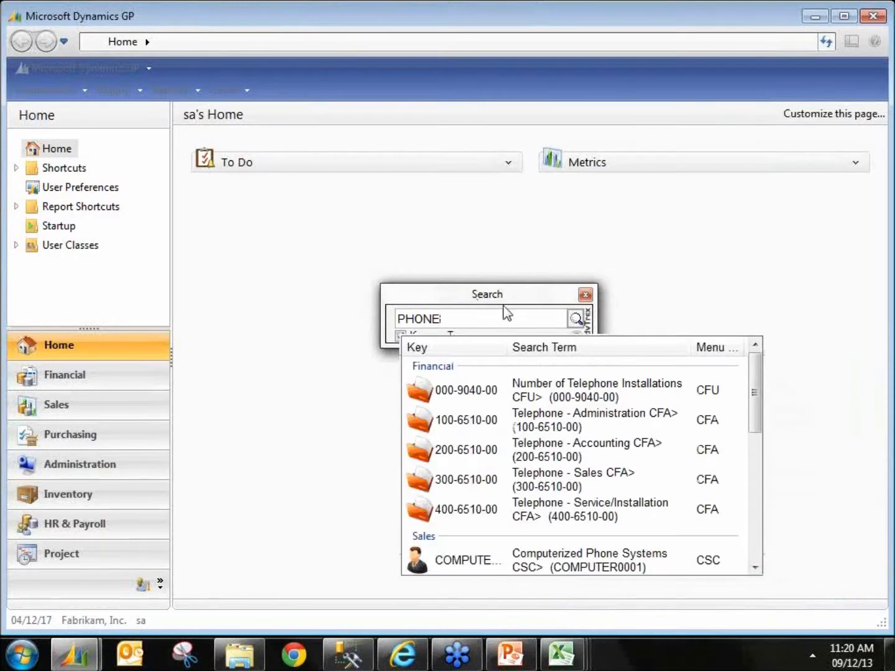
Step: Browse the PHONE search results and open the Electronic Telephone Co. vendor record
key(Down)
key(Down)
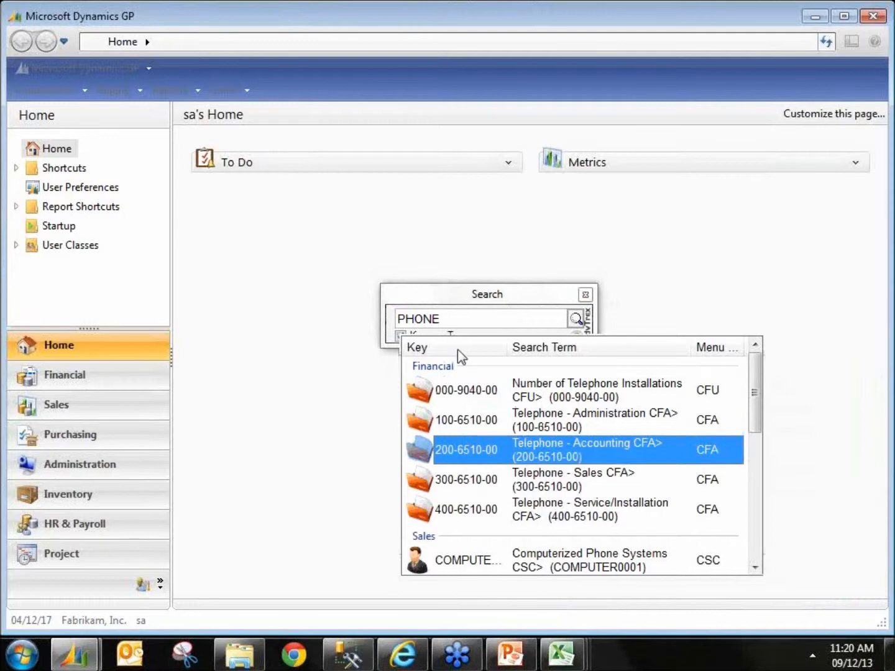
scroll(754, 435, down, 1)
drag(754, 435, 751, 457)
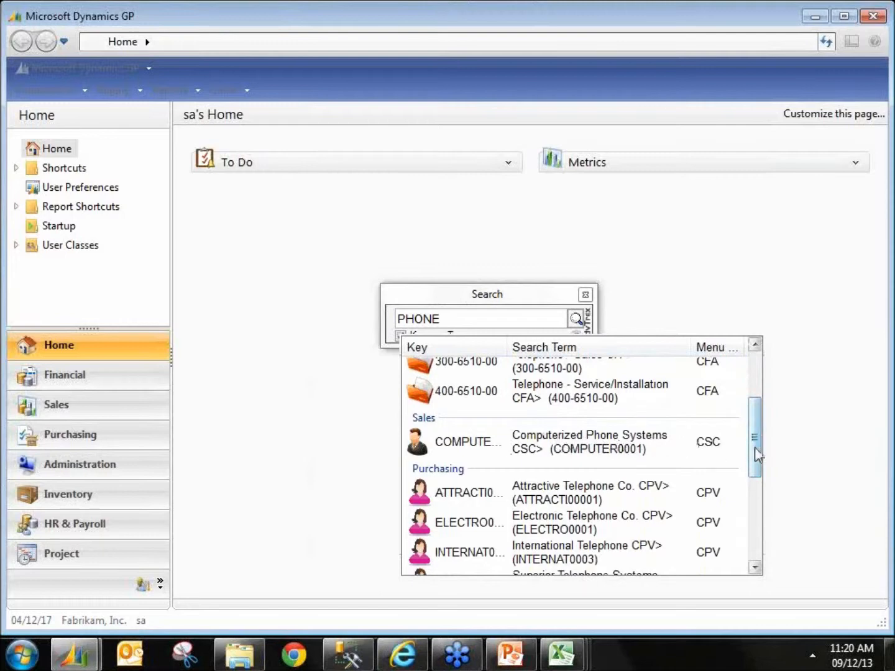
drag(758, 452, 751, 492)
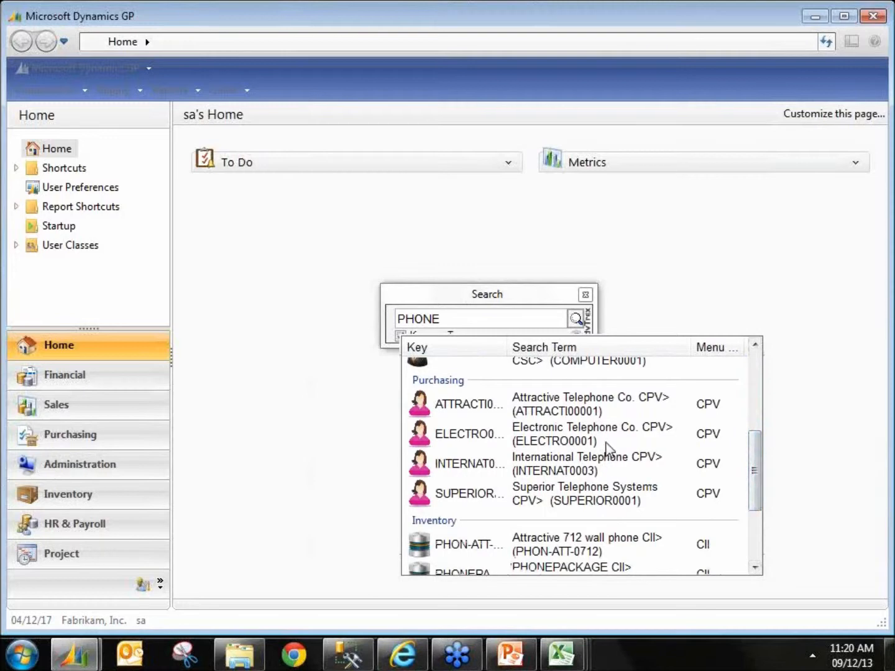
scroll(605, 445, up, 1)
key(Down)
key(Down)
key(Down)
key(Up)
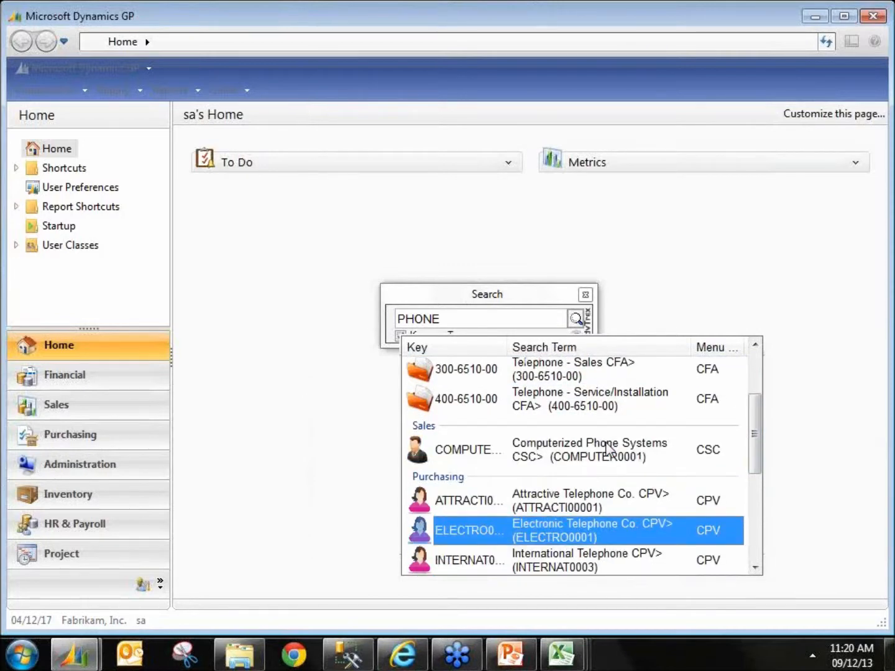
key(Return)
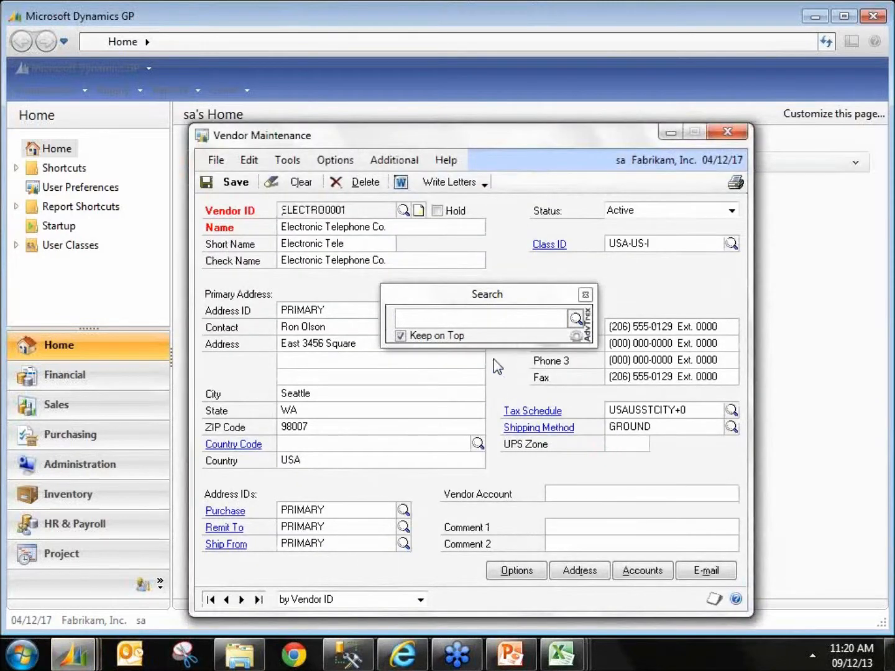
Step: Move the search box beside the navigation pane and close the Vendor Maintenance window
drag(463, 298, 84, 296)
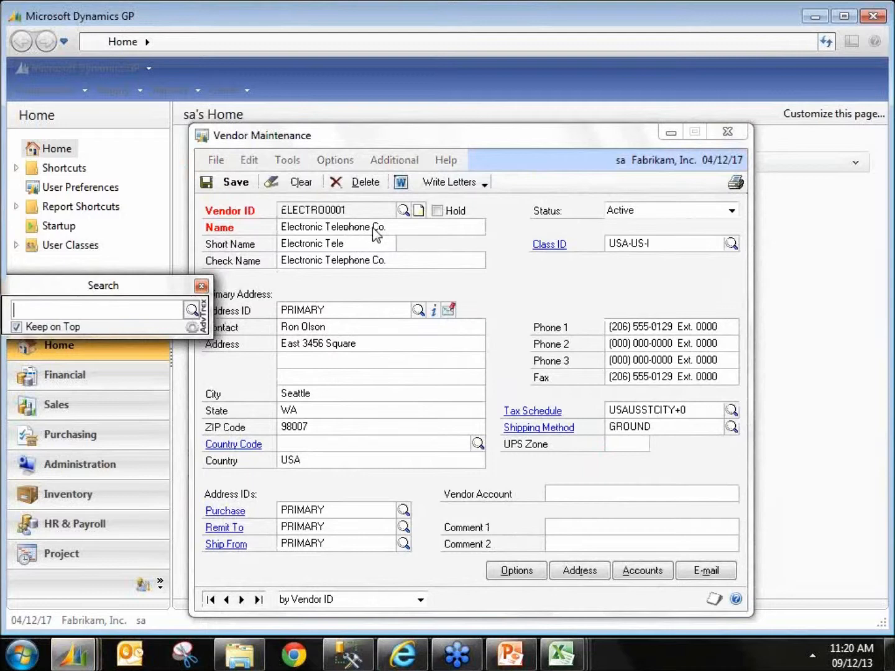
click(729, 131)
Step: Open journal entry 3401 by searching 3401 in the search box, then close Transaction Entry
click(97, 307)
text(3401)
key(Down)
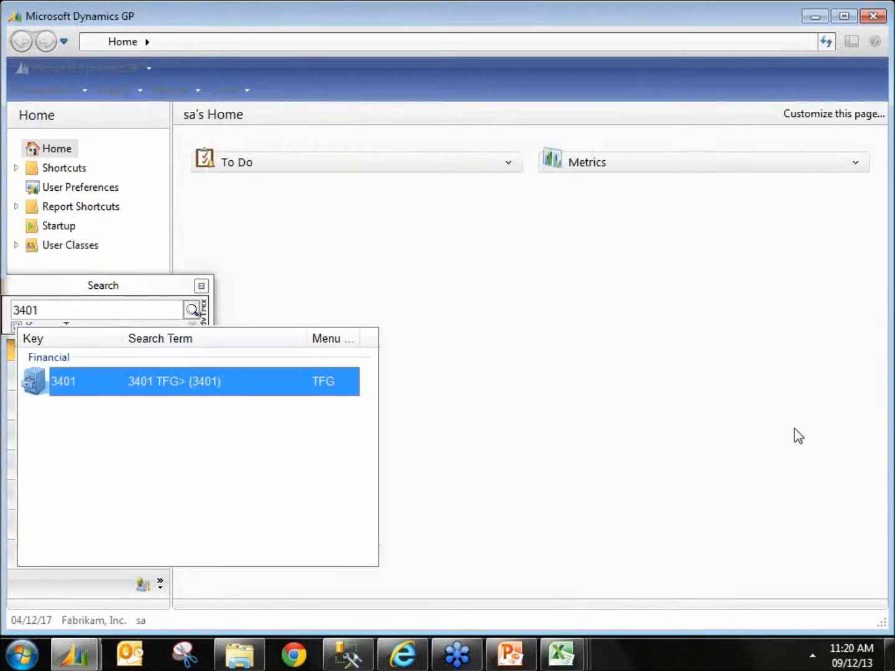
key(Return)
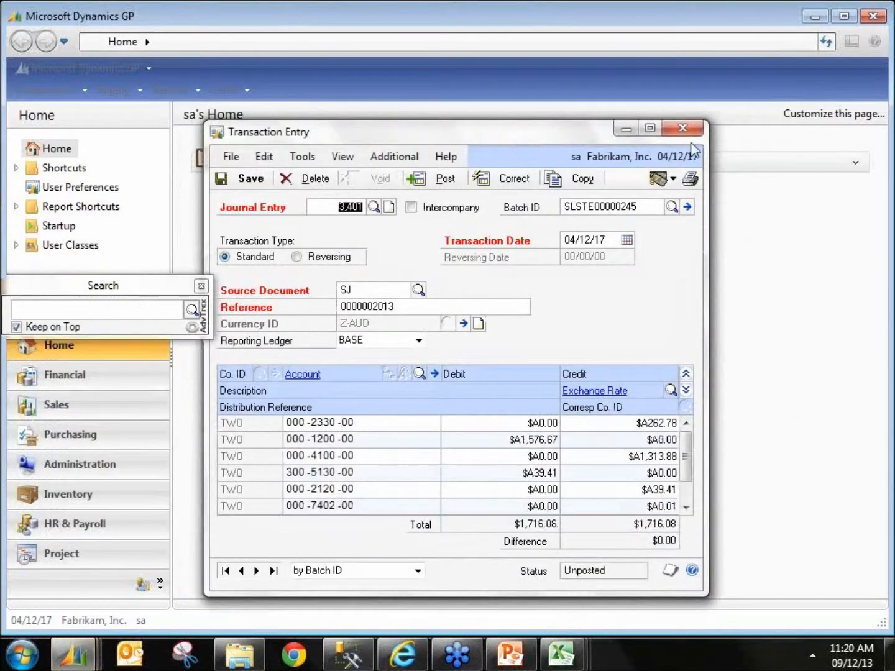
click(682, 128)
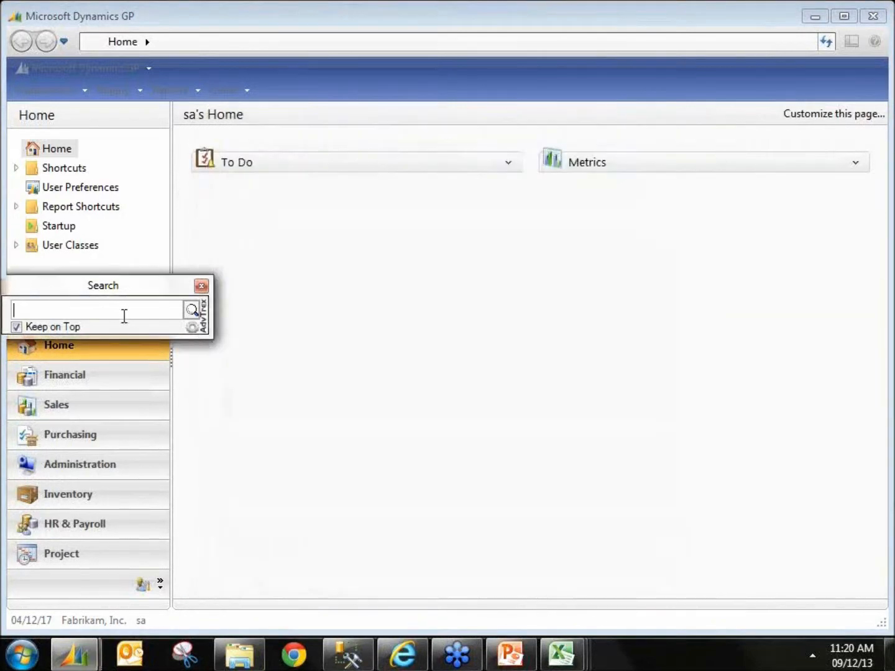
Step: Open invoice INVS3000 by searching INVS, dismiss the message and close the inquiry window
text(INVS)
key(Down)
key(Up)
key(Down)
key(Return)
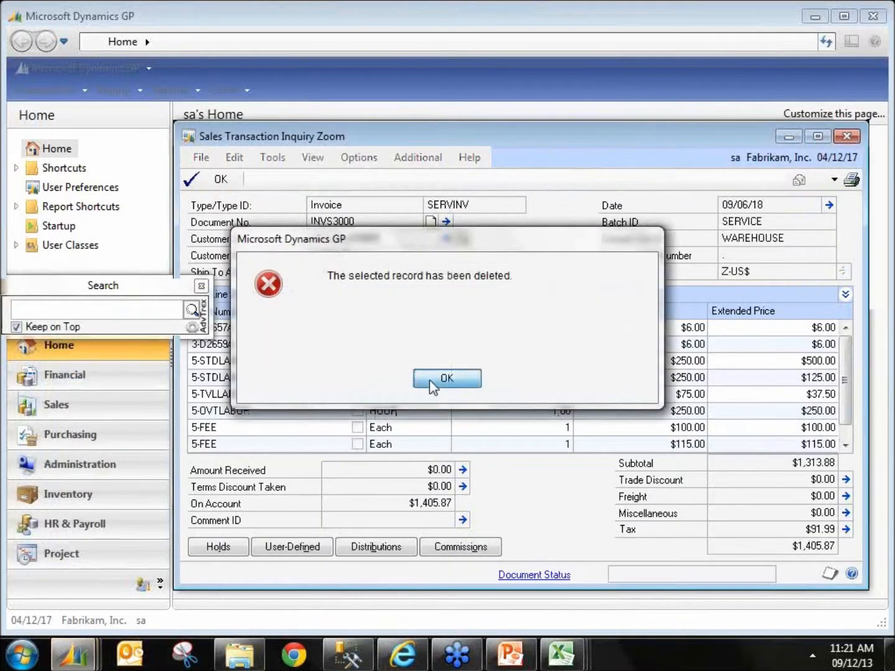
click(434, 381)
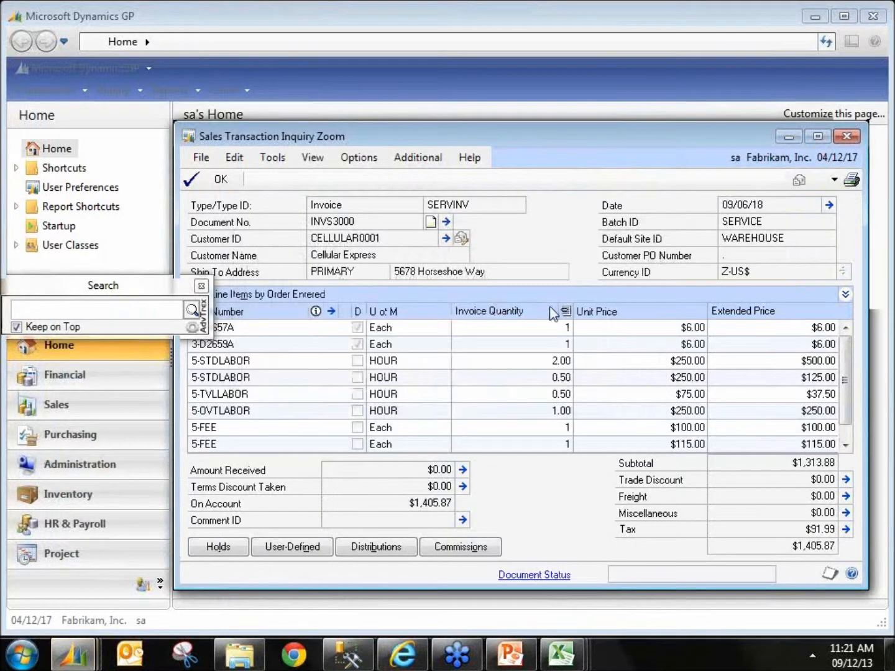
click(845, 137)
Step: Search INVS again, open the selected result, and close the Transaction Entry window
text(INVS)
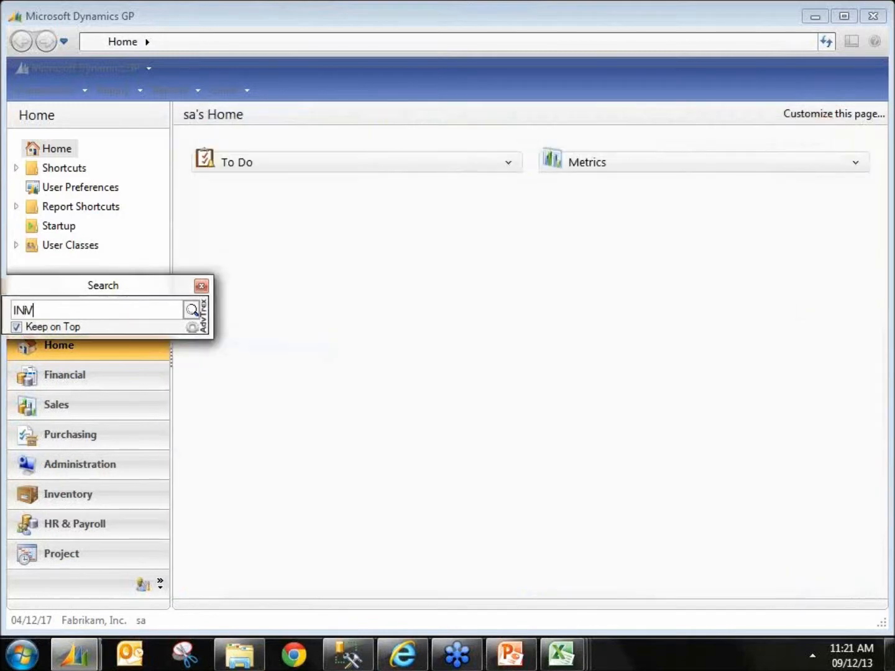
key(Down)
key(Return)
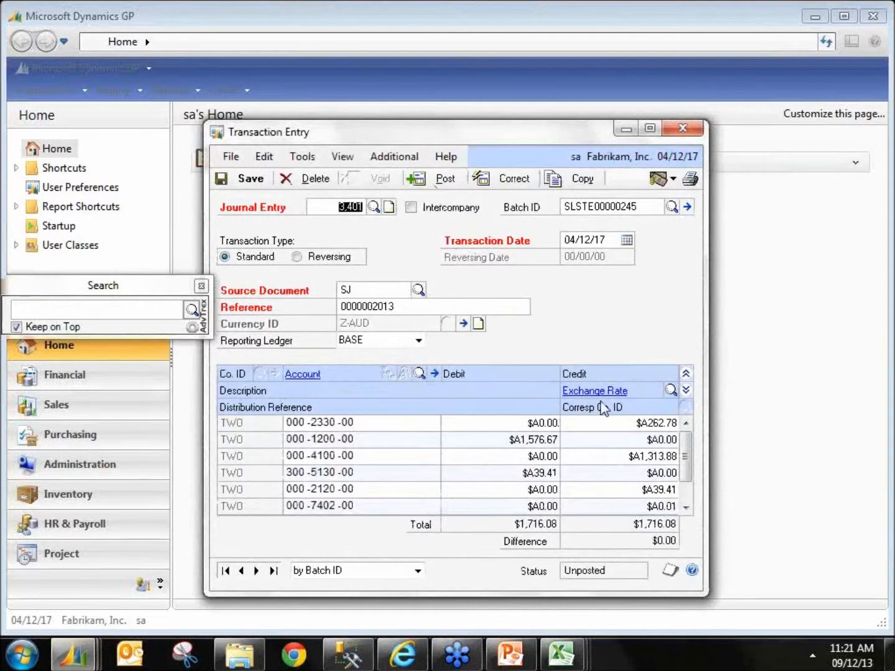
click(683, 129)
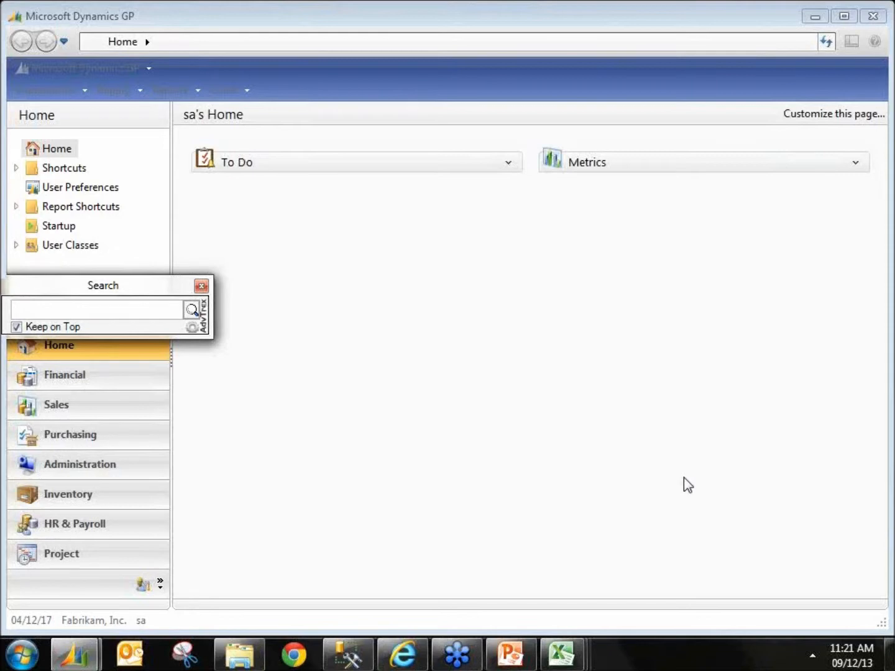
Step: Search for PO0 in the search box, then clear the search text
text(PO0)
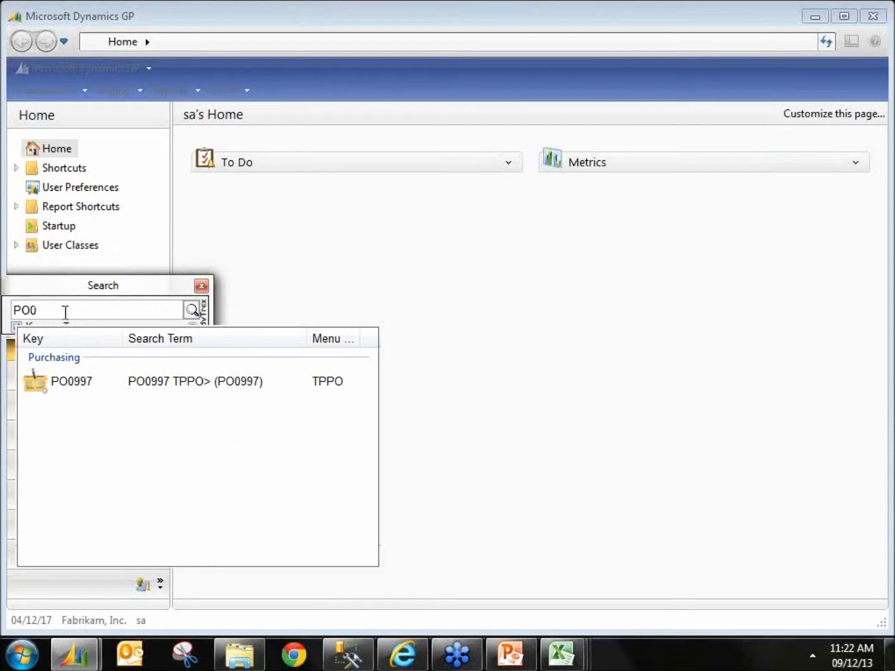
key(BackSpace)
key(BackSpace)
key(BackSpace)
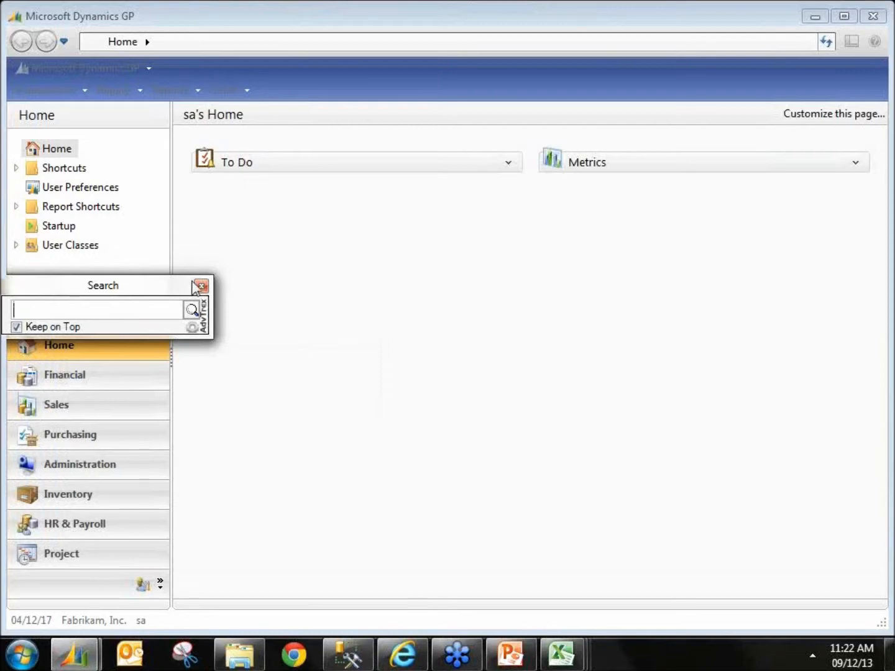
click(292, 237)
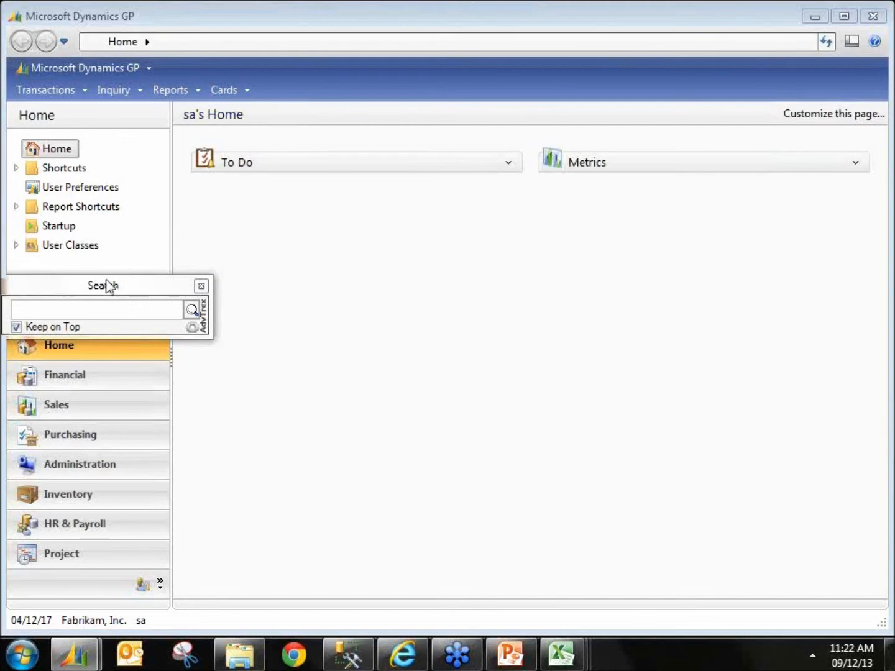
click(877, 42)
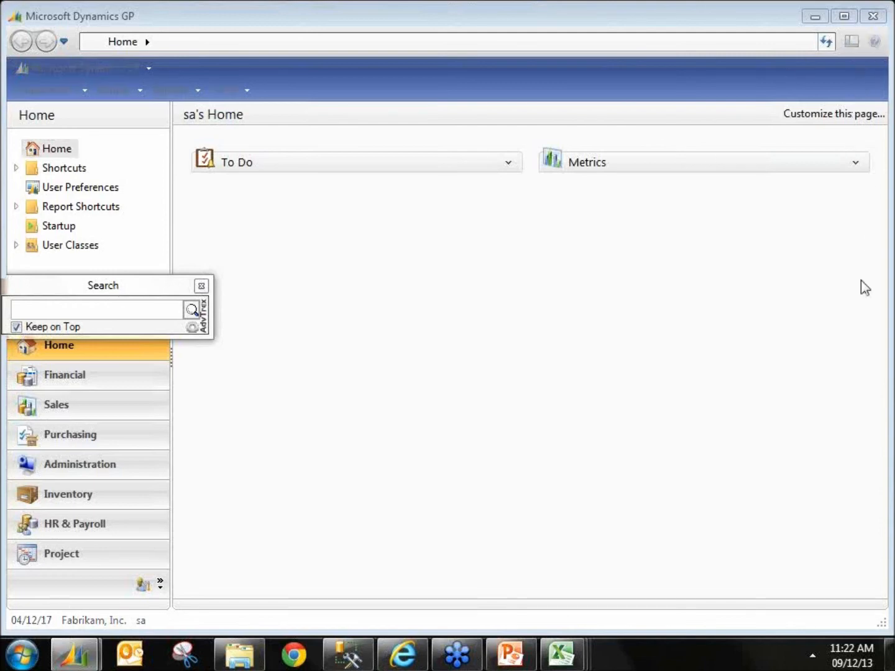